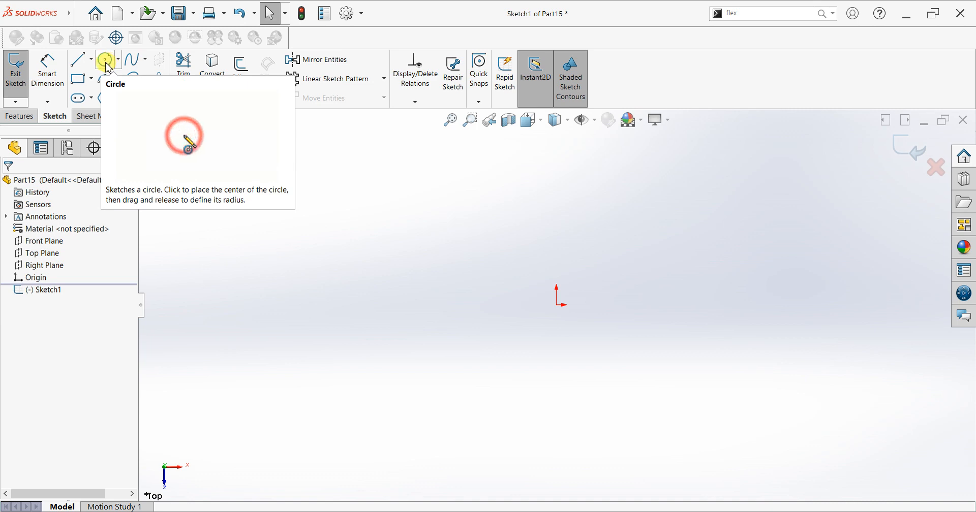
Sketch a circle of about 114.5 mm radius centred on the origin and make it construction geometry
click(107, 61)
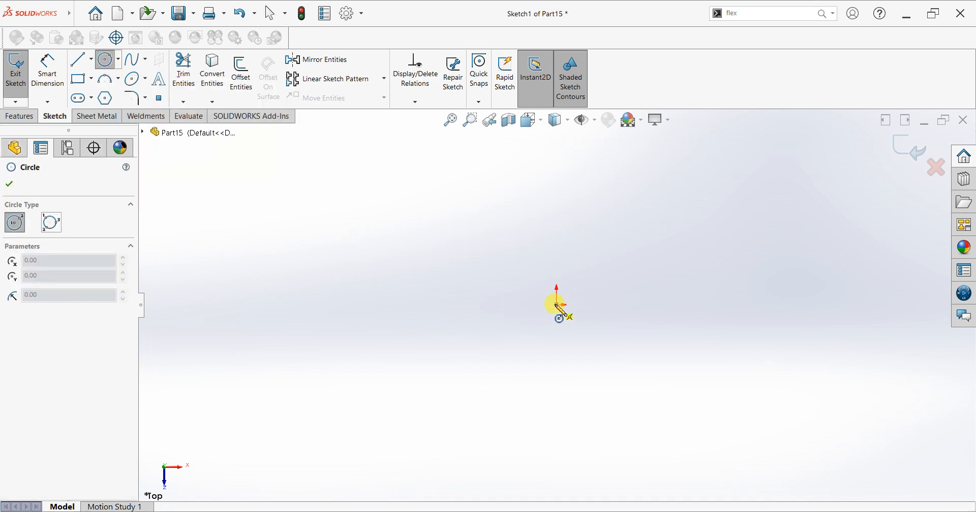
click(563, 309)
click(563, 184)
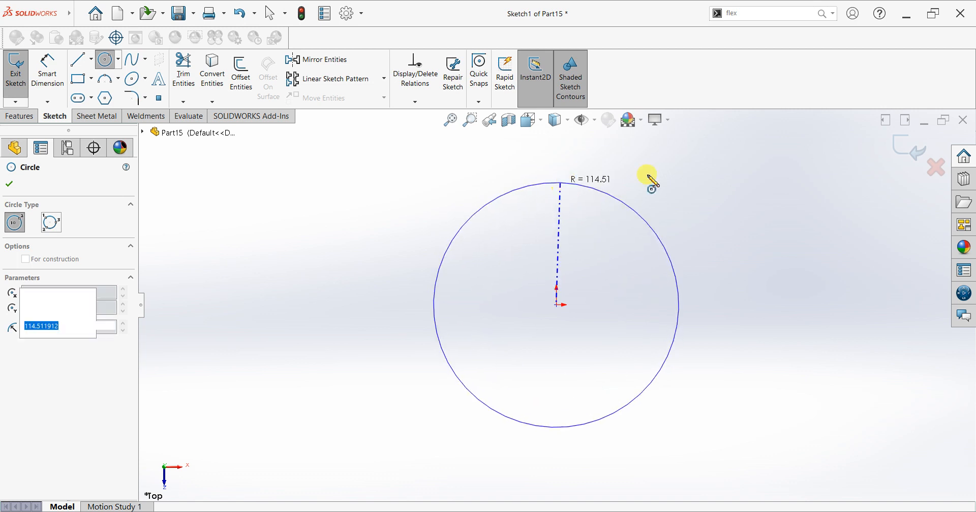
key(Escape)
key(Escape)
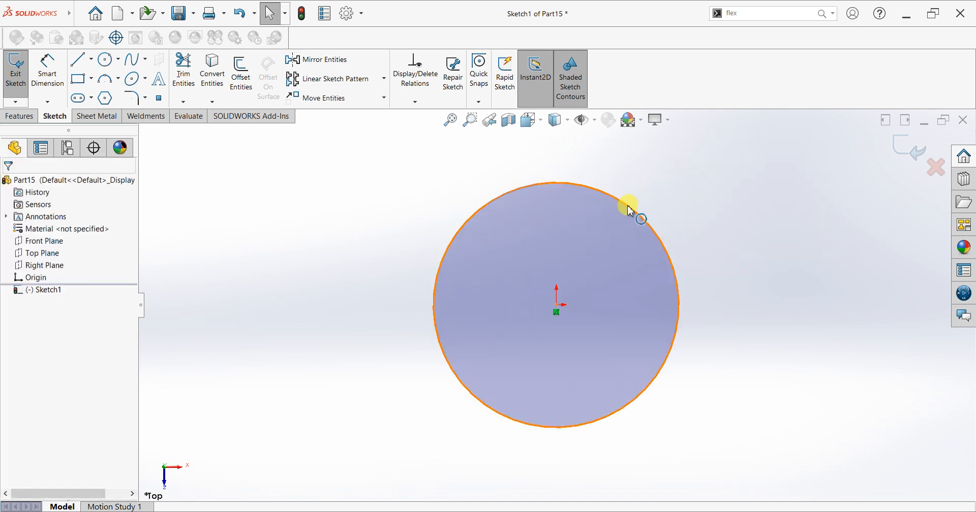
click(630, 211)
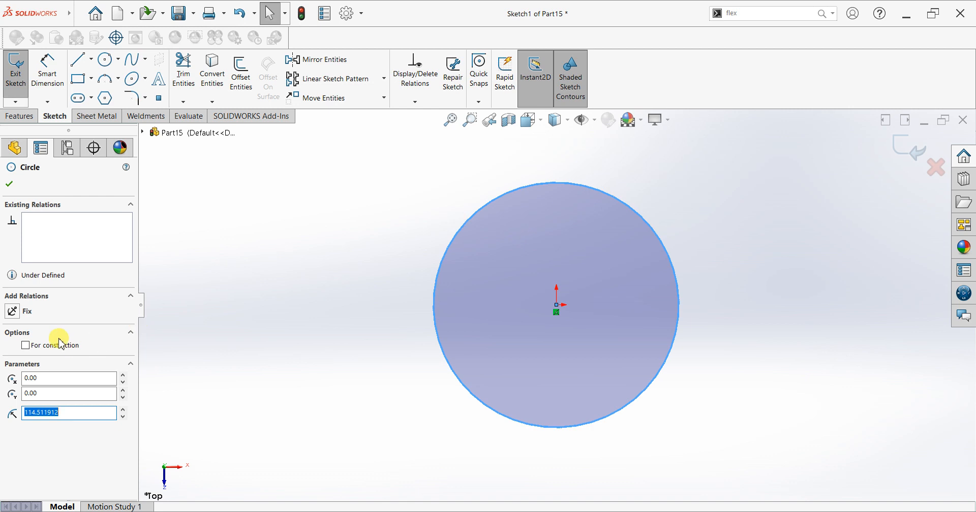
click(26, 346)
click(6, 184)
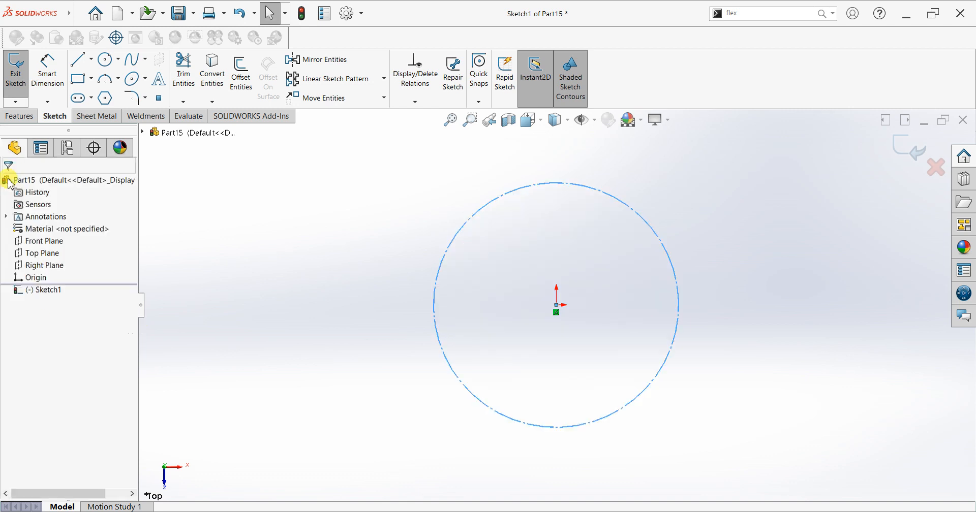
Dimension the construction circle's diameter to 300 mm
click(48, 71)
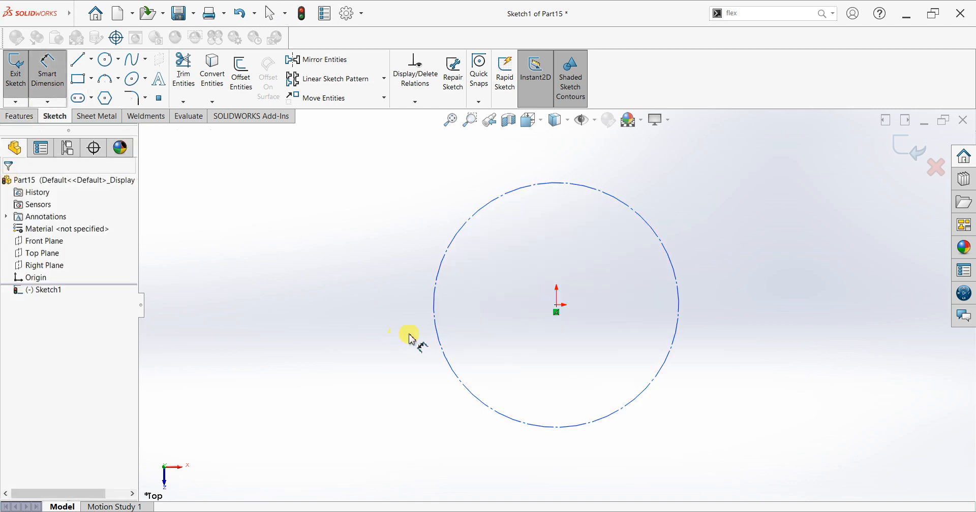
click(387, 356)
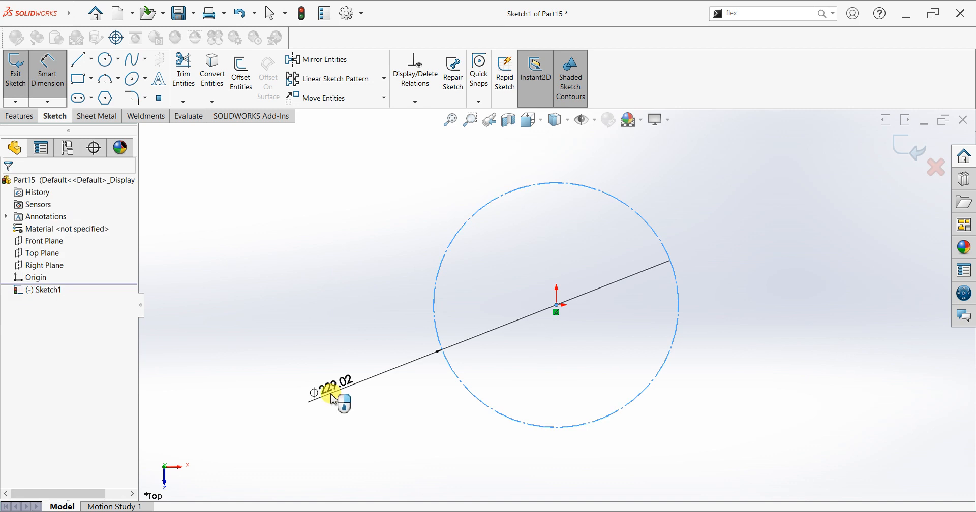
click(333, 399)
text(300)
key(Return)
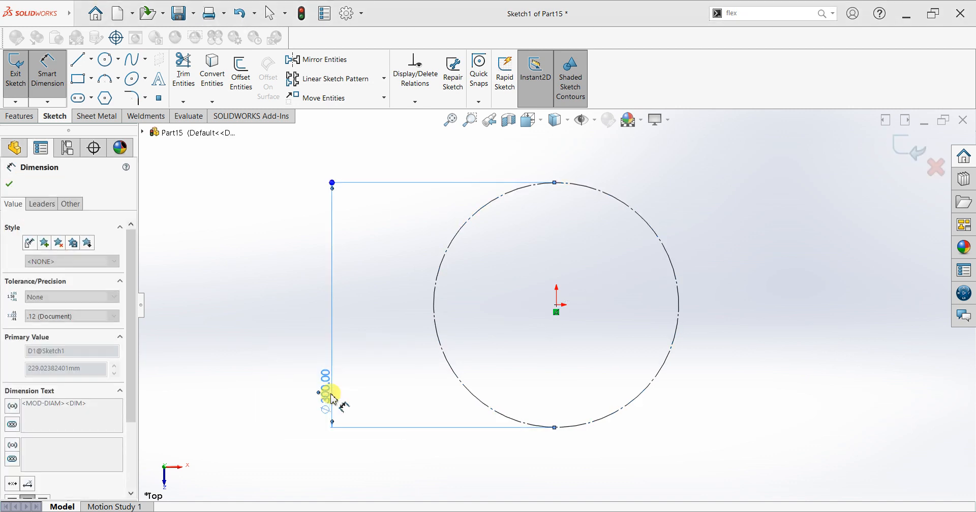
click(11, 187)
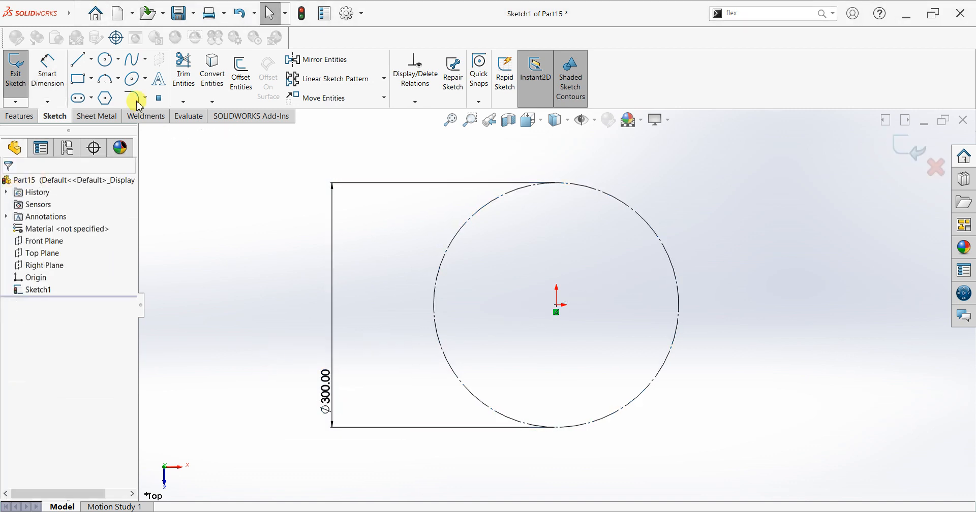
Sketch a circle of about 45.5 mm radius centred on the topmost point of the construction circle
click(109, 61)
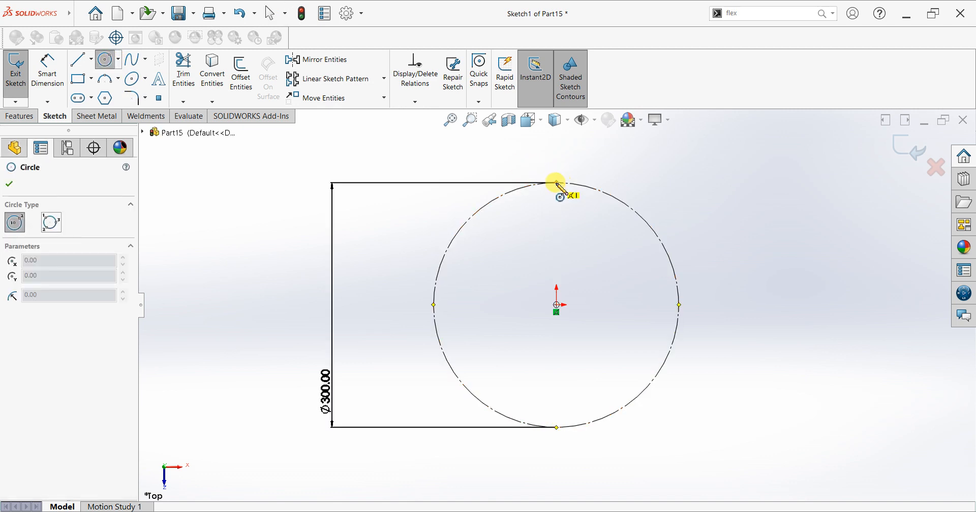
click(557, 183)
click(563, 223)
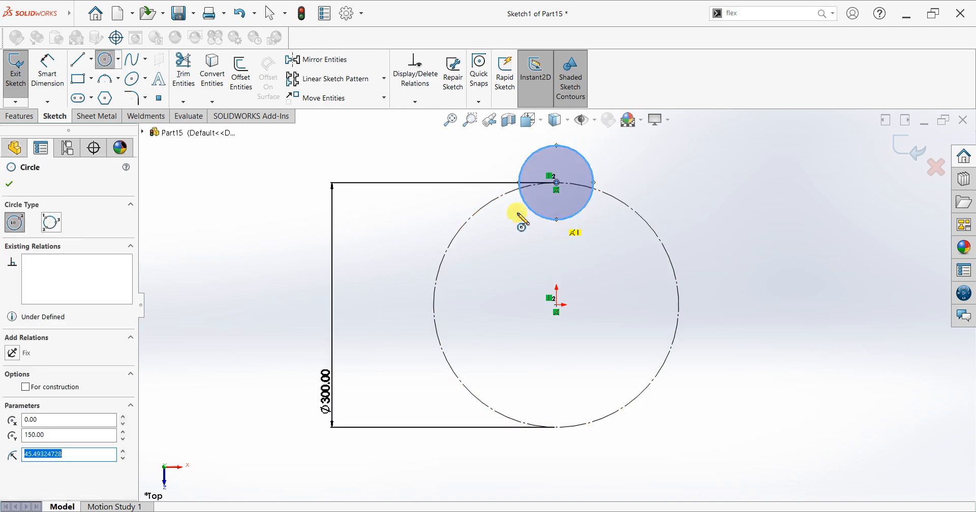
Dimension the diameter of the small circle at the top of the construction circle to 90 mm
click(48, 68)
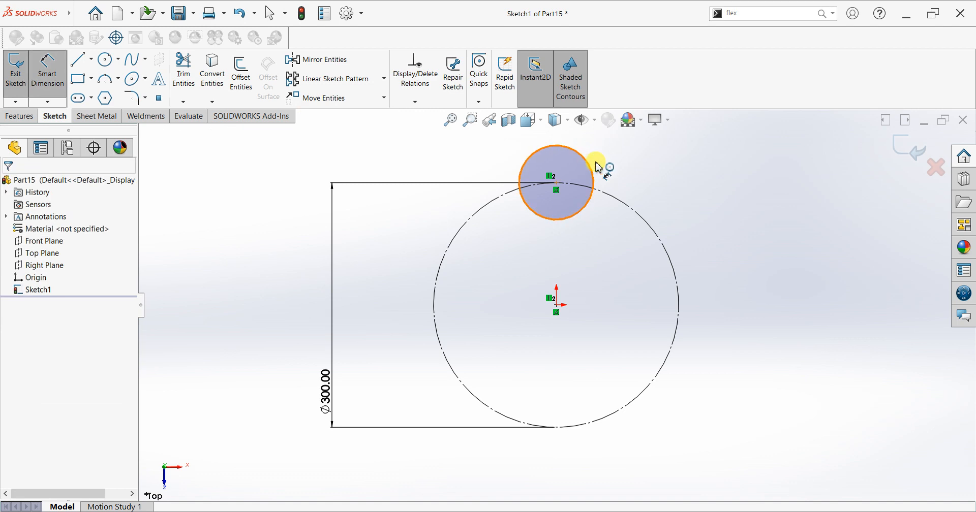
click(592, 165)
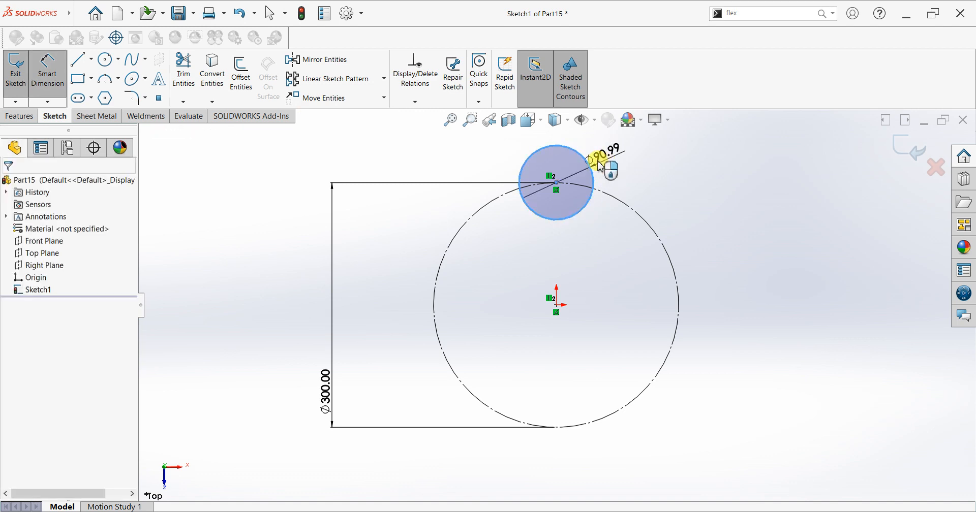
click(600, 166)
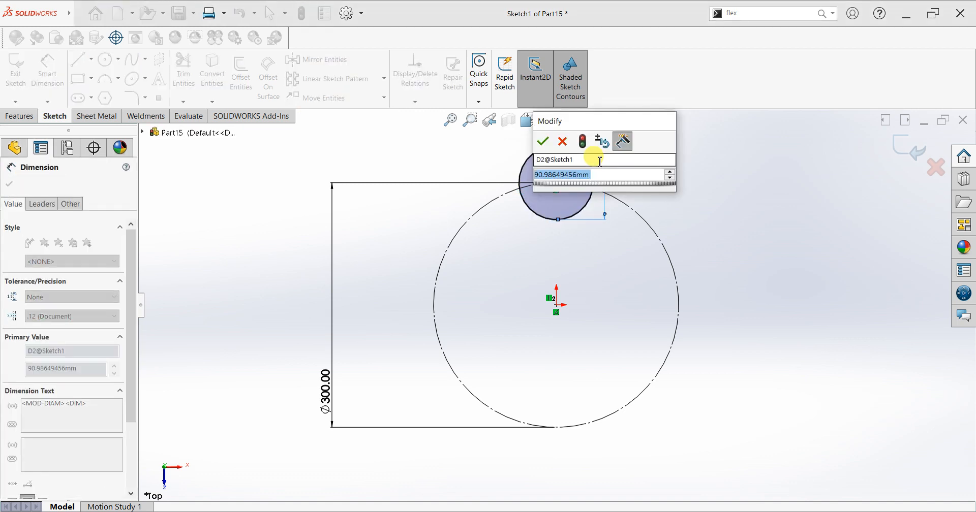
text(90)
key(Return)
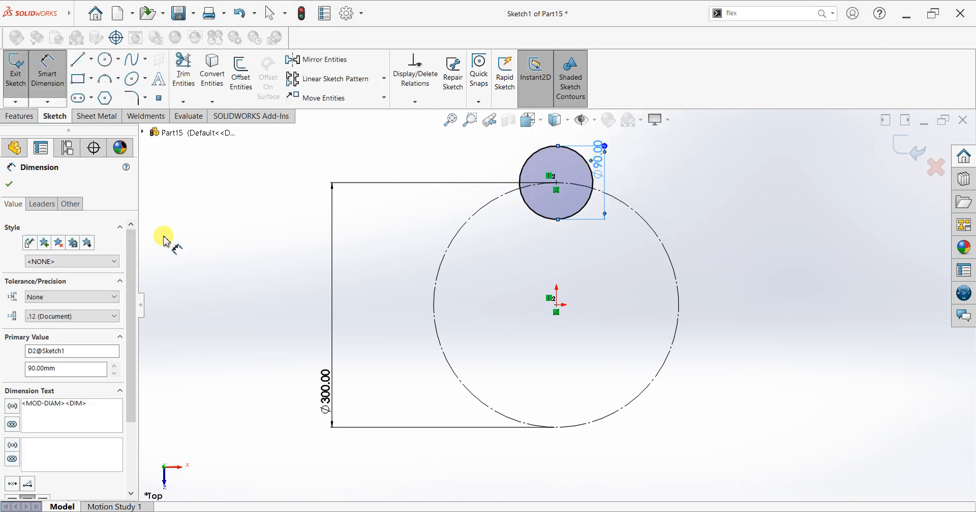
click(11, 183)
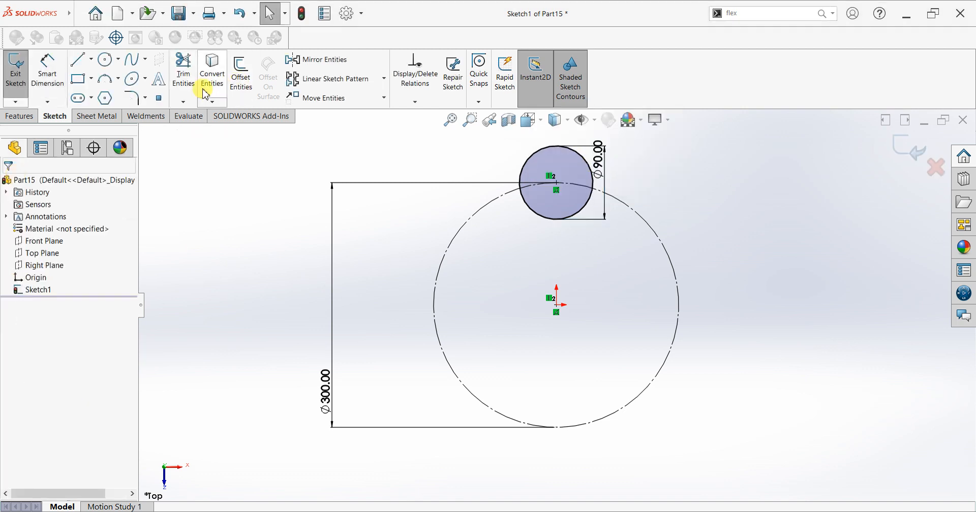
Create a circular sketch pattern of the 90 mm circle around the origin with 3 equally spaced instances over 360 degrees
click(383, 79)
click(344, 109)
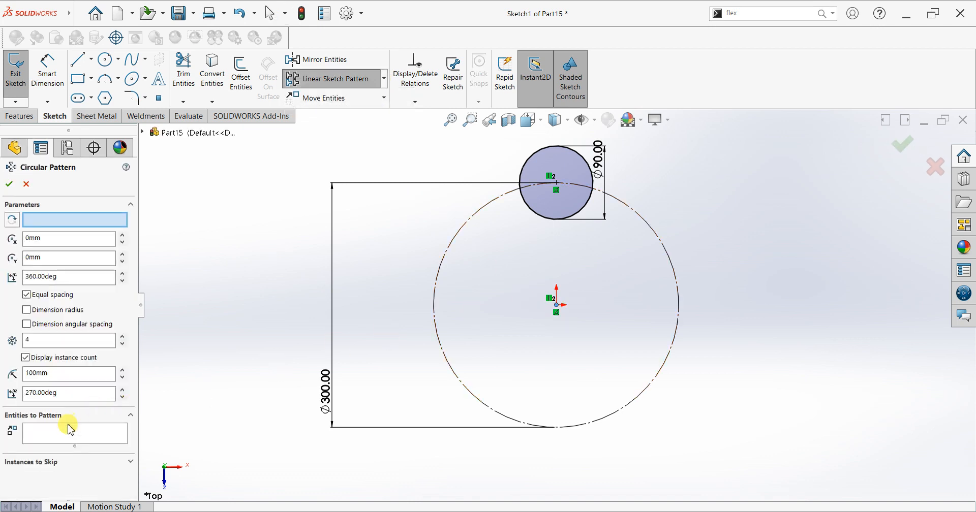
click(70, 430)
click(539, 213)
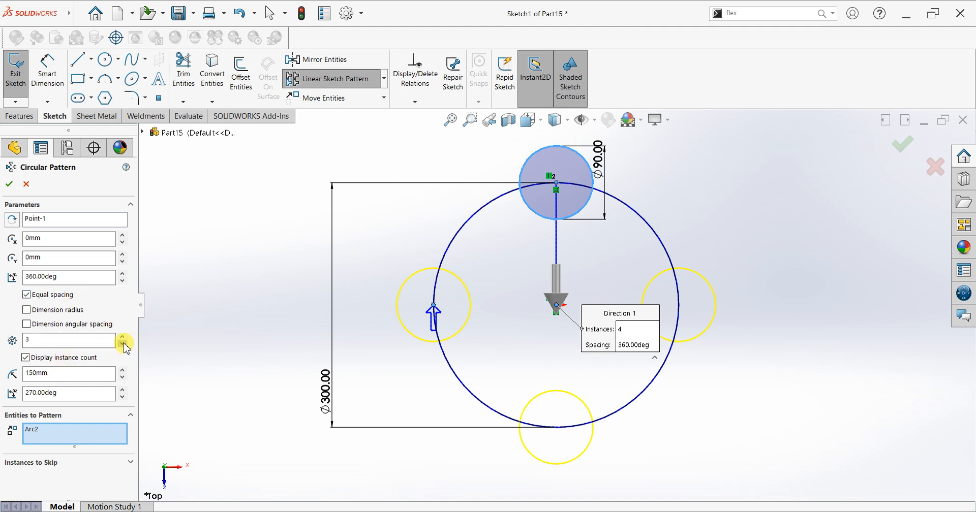
click(10, 184)
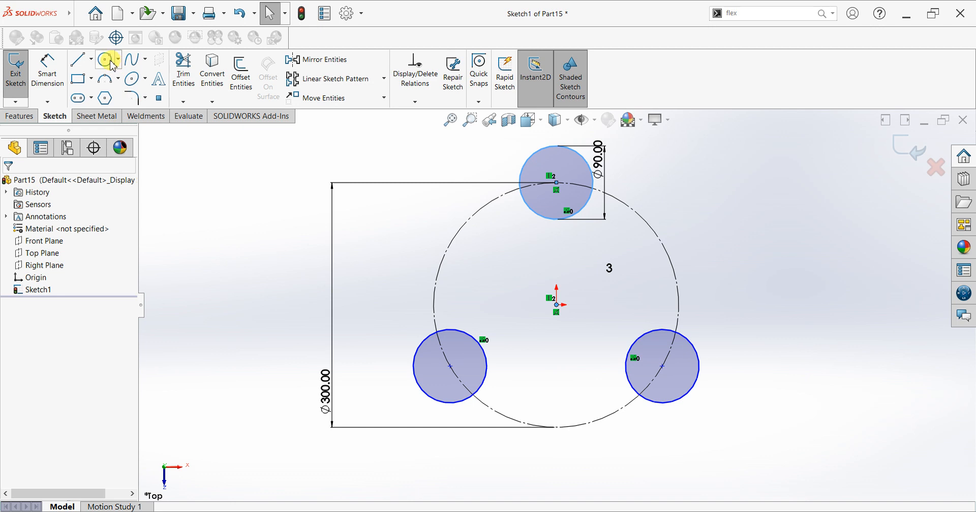
Sketch a smaller circle concentric with the upper 90 mm circle and dimension its diameter to 35 mm
click(556, 183)
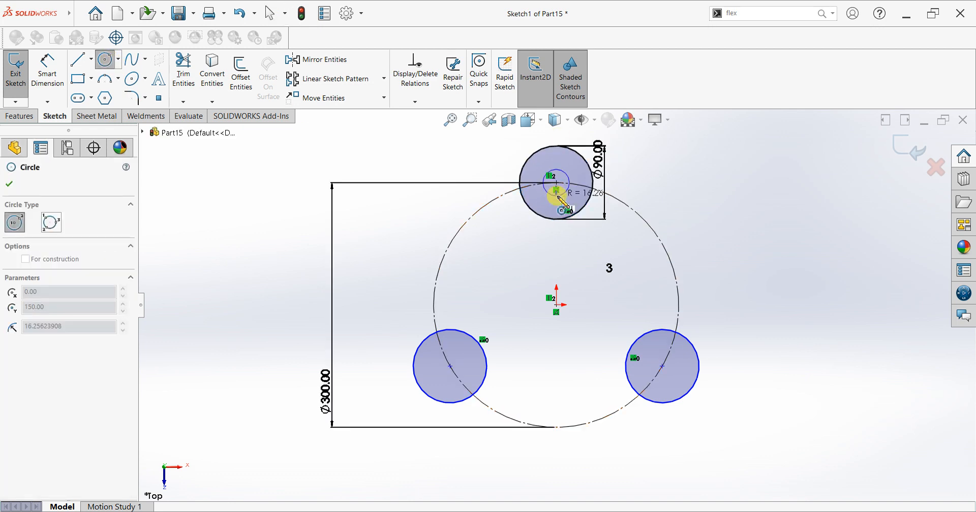
click(559, 197)
click(47, 68)
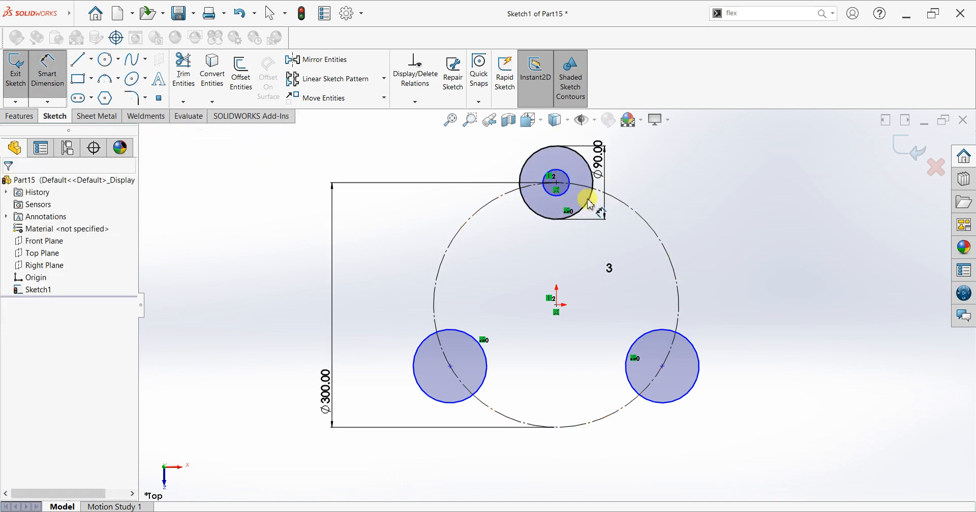
click(557, 195)
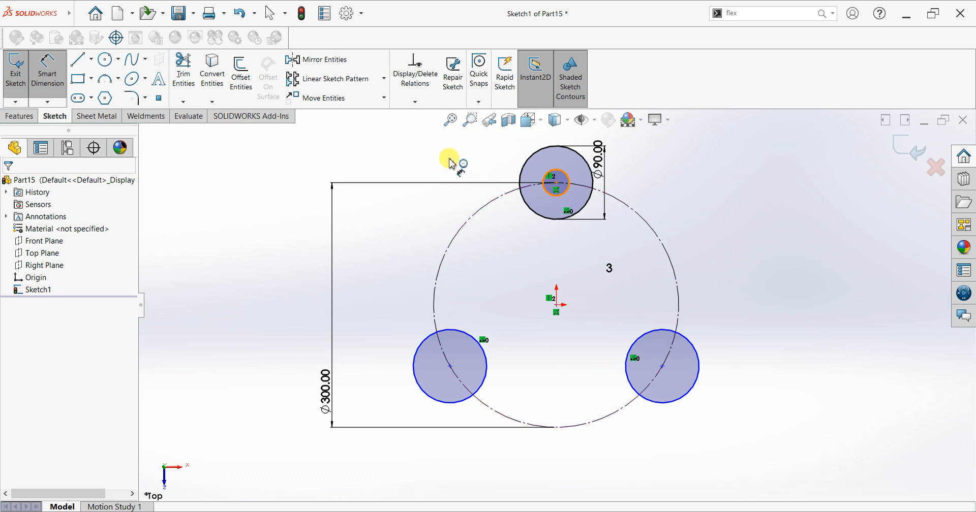
click(450, 160)
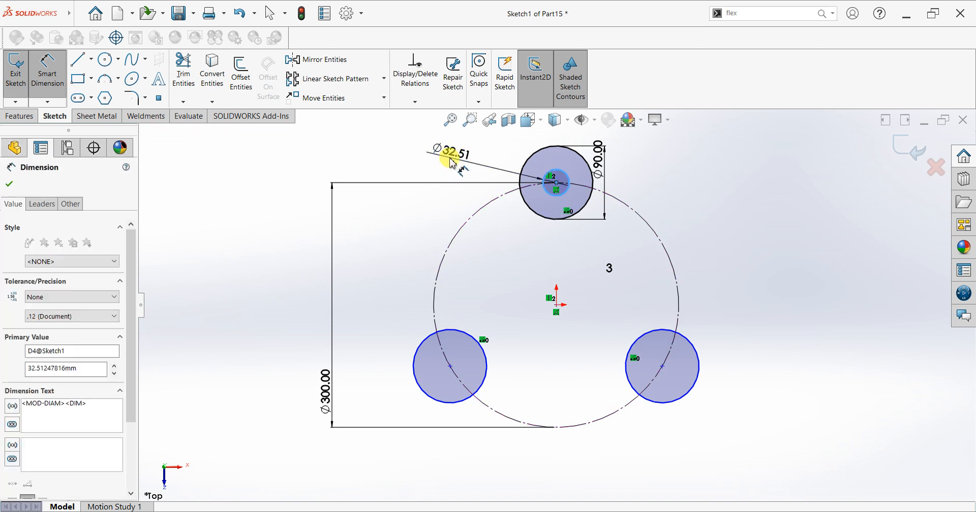
text(35)
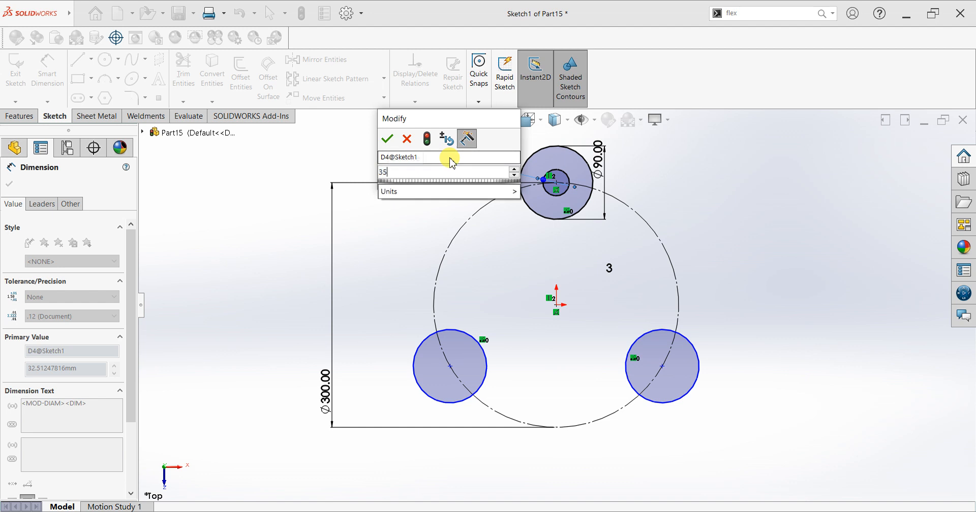
key(Return)
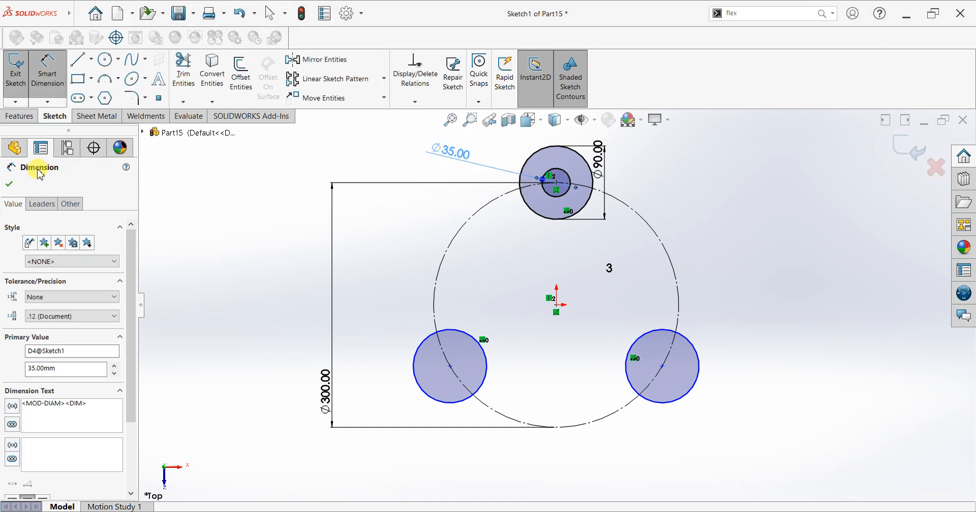
click(14, 187)
Create a circular sketch pattern of the 35 mm circle around the origin with 3 equally spaced instances over 360 degrees
click(385, 79)
click(349, 109)
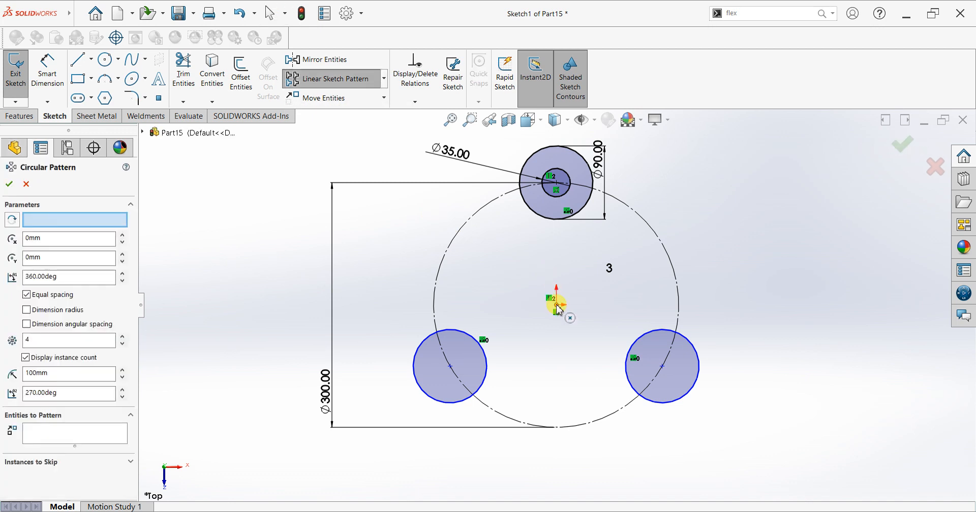
click(81, 439)
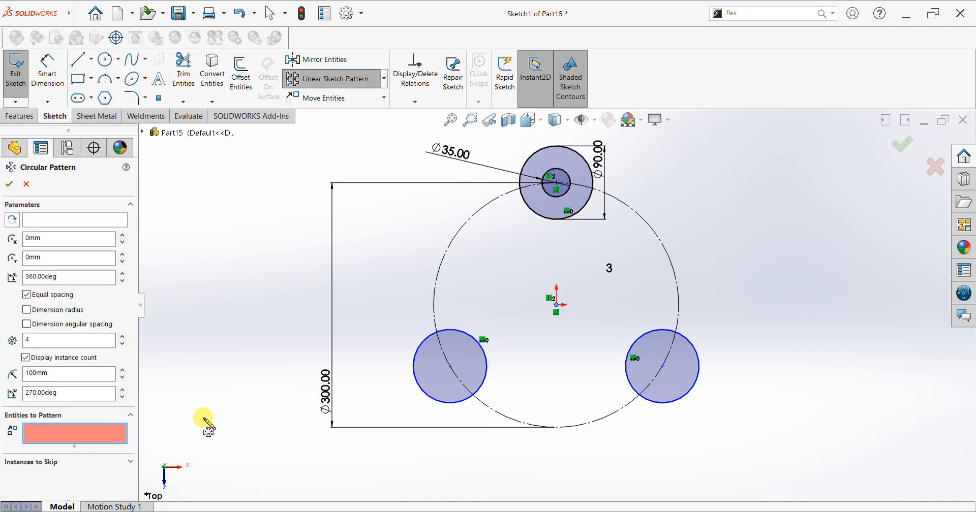
click(570, 196)
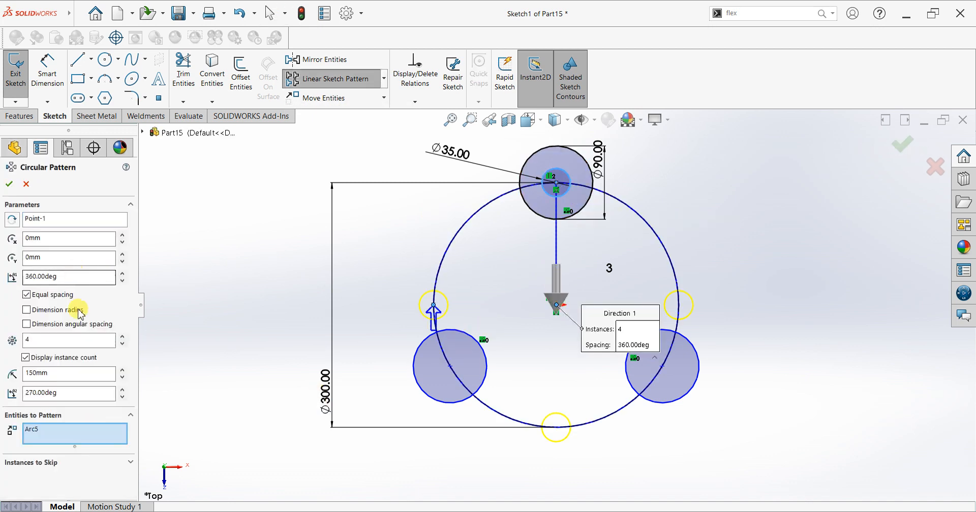
click(122, 344)
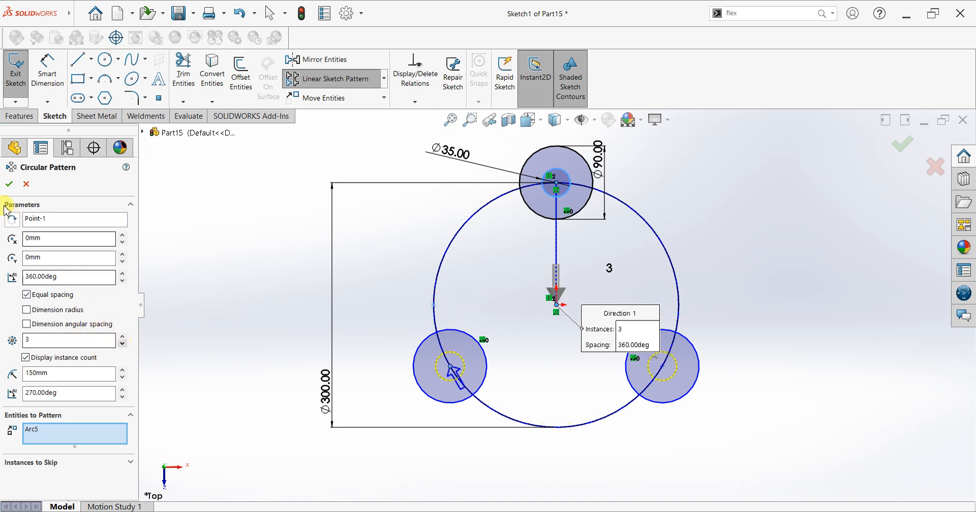
click(9, 185)
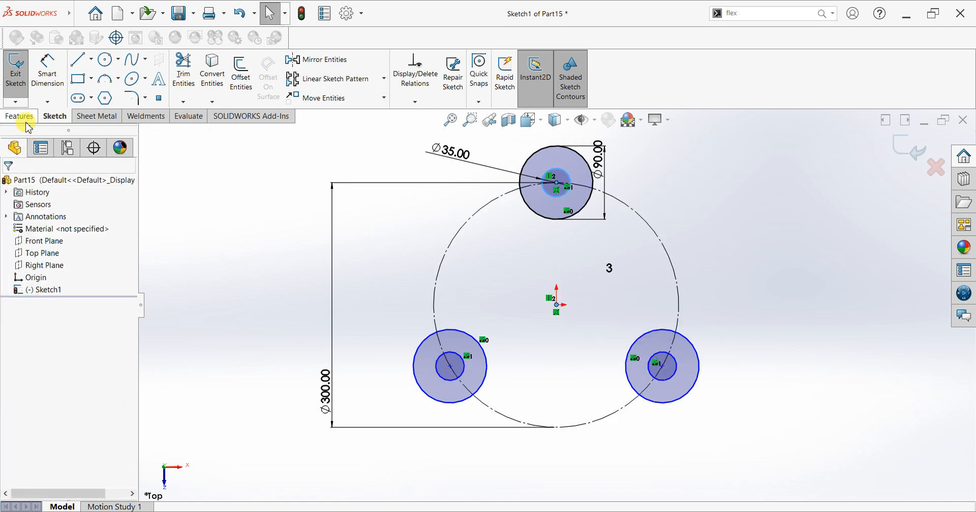
Draw an outer tangent line from the upper 90 mm circle to the lower-left 90 mm circle
click(80, 60)
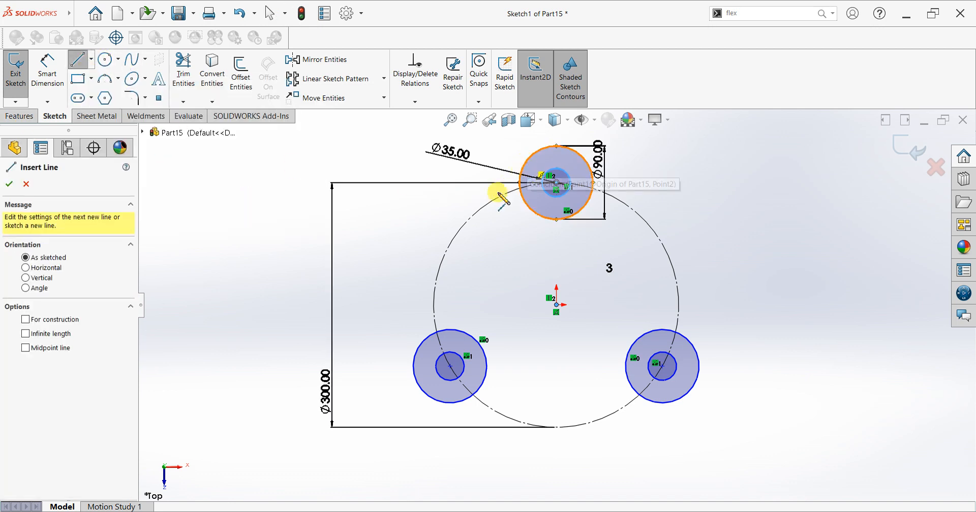
click(520, 181)
click(432, 339)
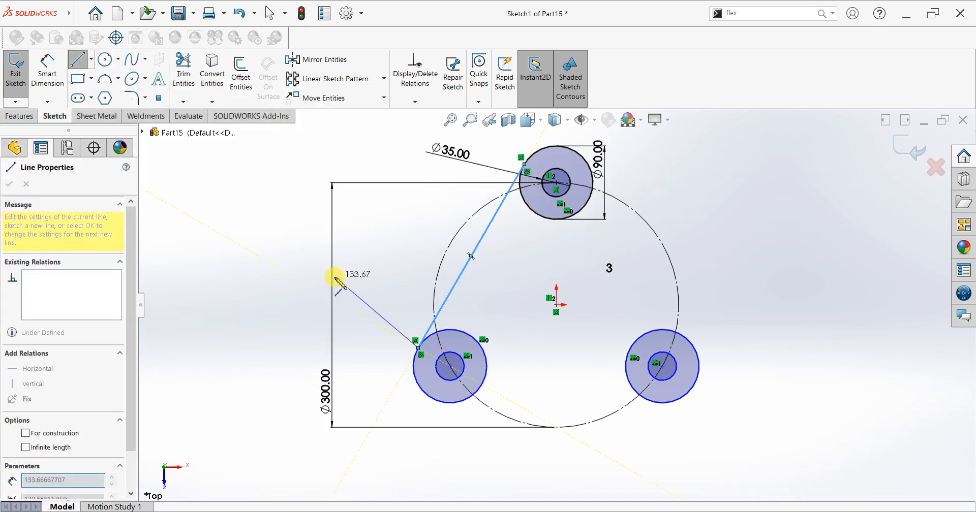
key(Escape)
Draw a horizontal line along the underside of the two lower 90 mm circles, touching both tangentially
click(79, 60)
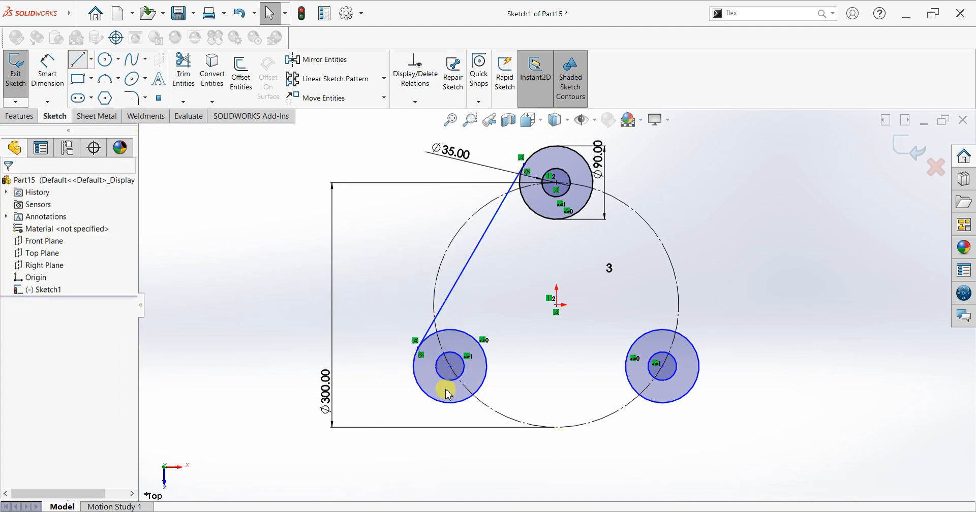
click(453, 403)
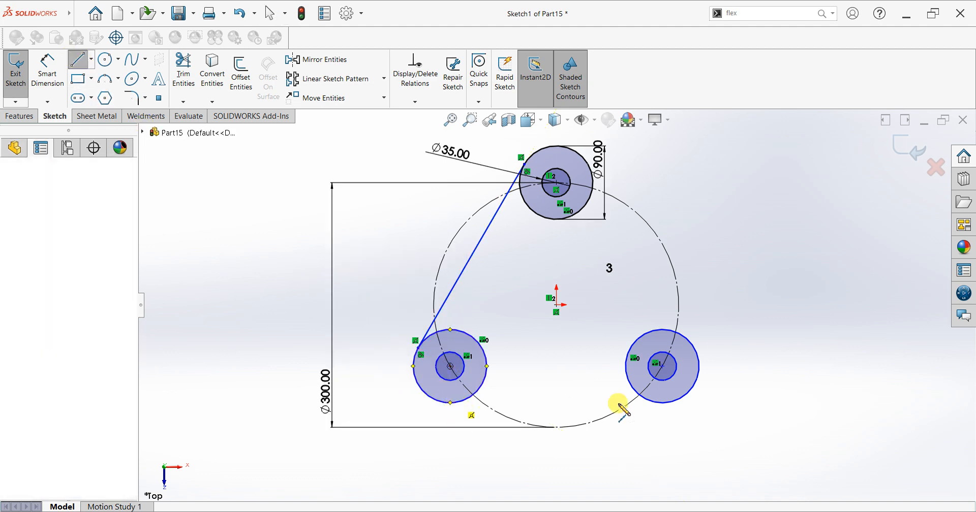
click(661, 404)
right_click(789, 246)
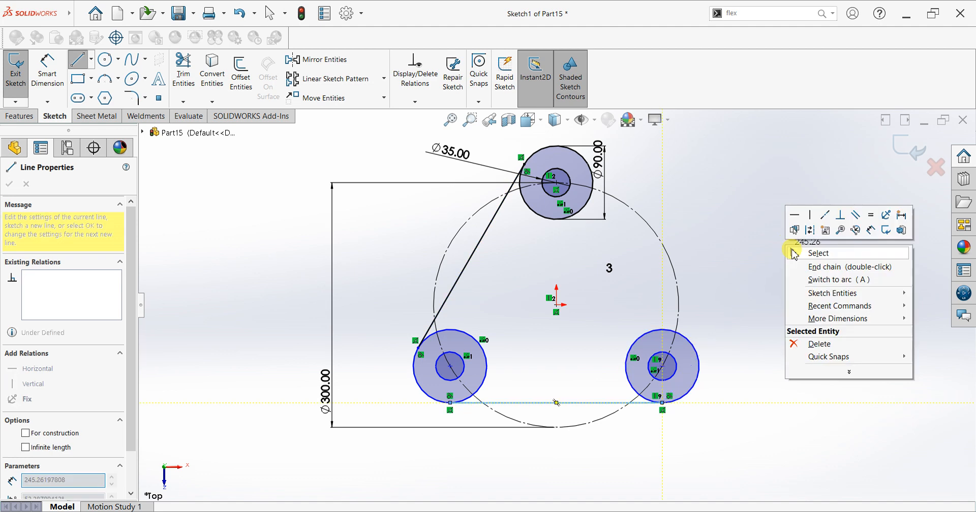
click(796, 265)
key(Escape)
Draw an outer tangent line joining the upper 90 mm circle and the lower-right 90 mm circle
click(81, 60)
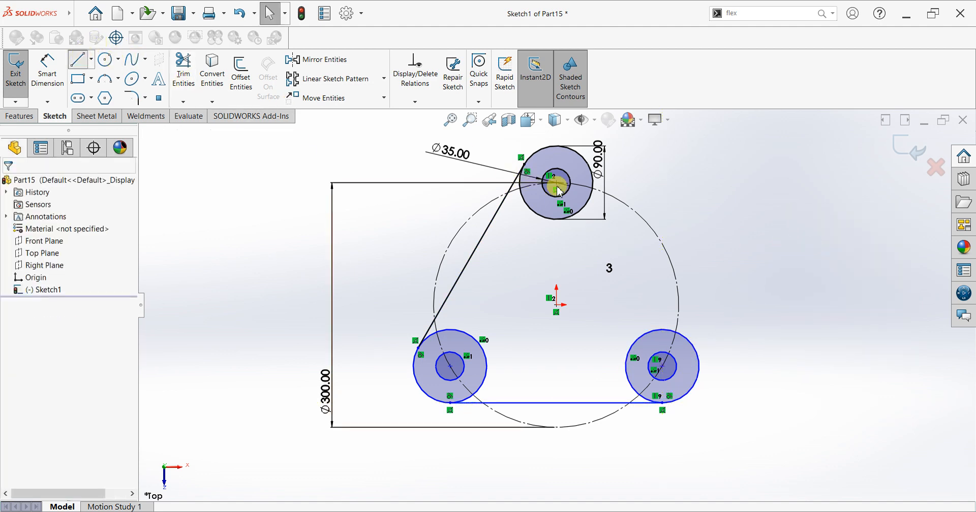
click(694, 346)
right_click(725, 269)
click(734, 278)
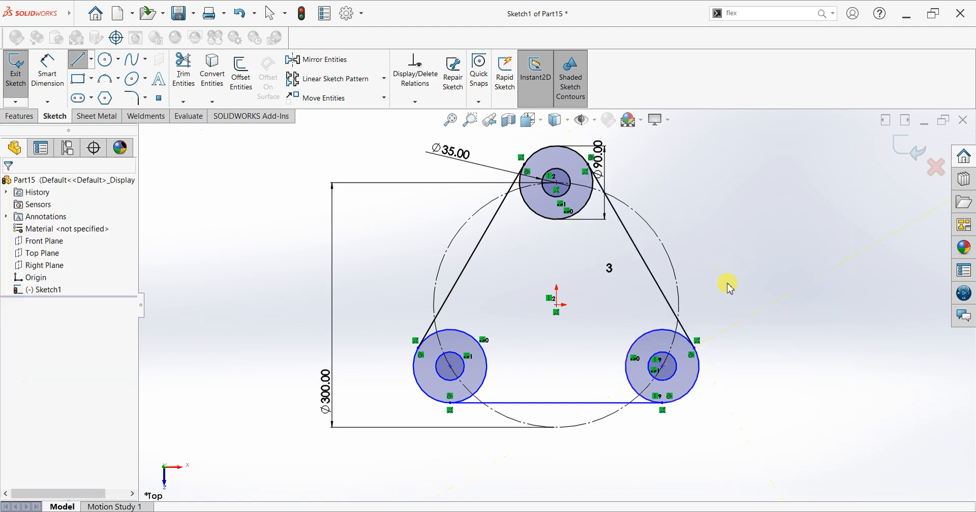
Apply tangent relations between the left slanted line and both the upper and lower-left 90 mm circles
click(495, 237)
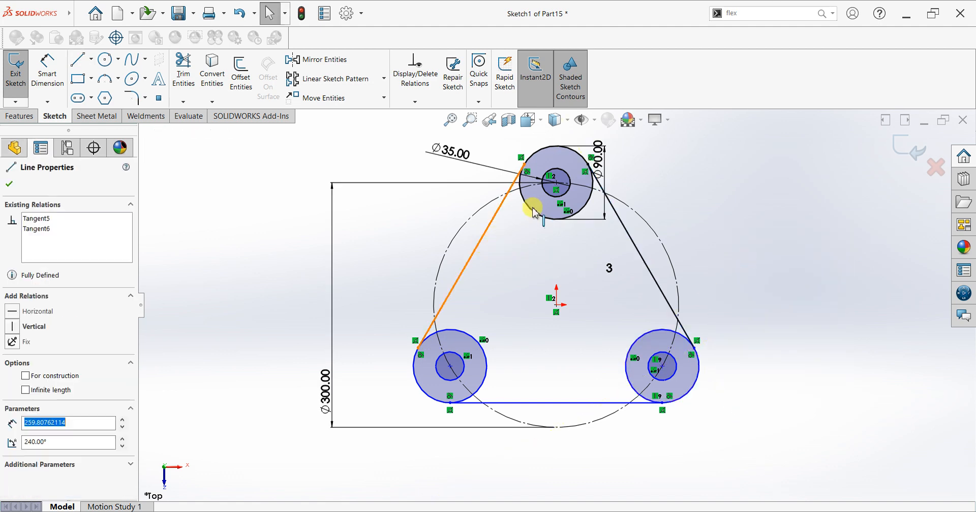
click(531, 210)
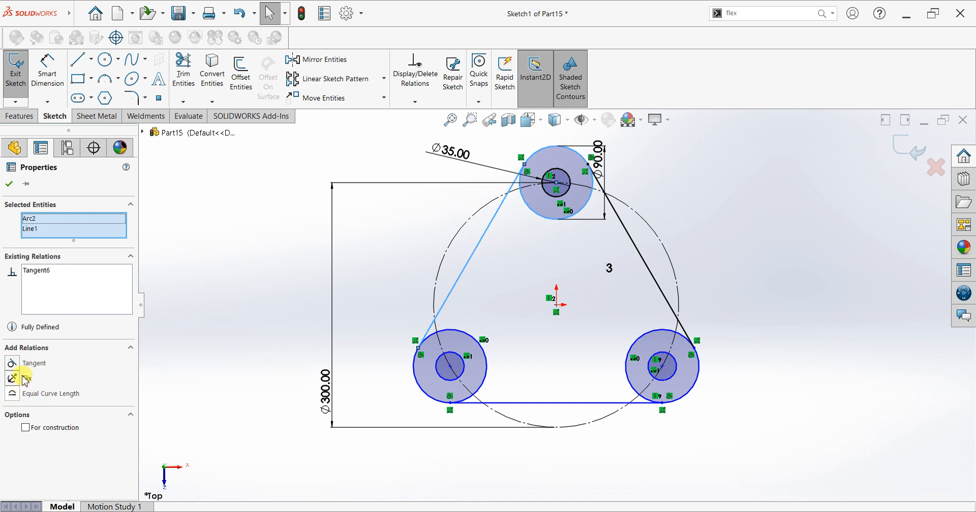
click(9, 184)
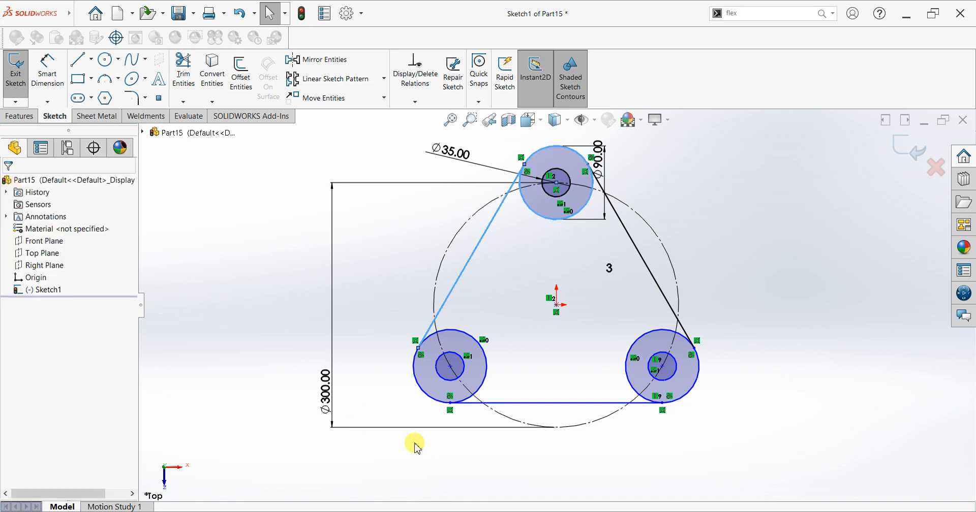
click(447, 334)
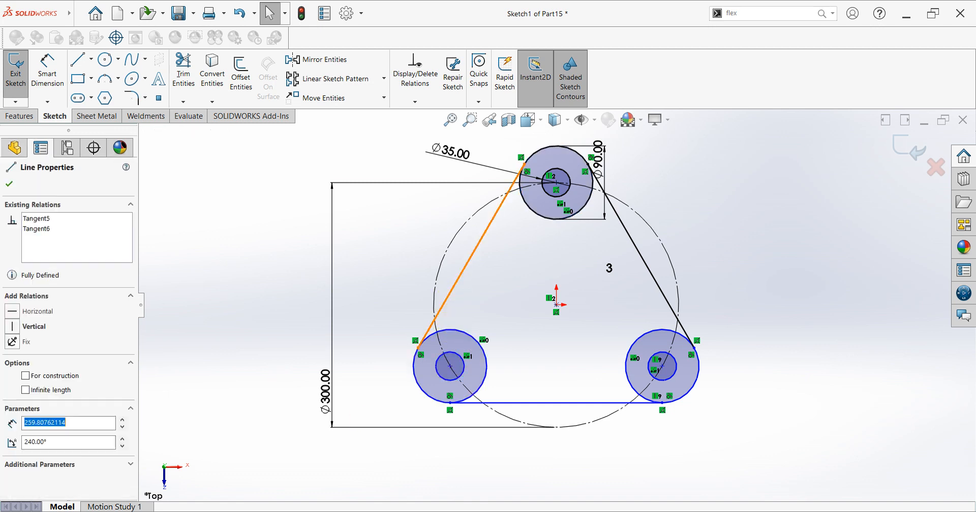
ctrl+click(447, 330)
click(15, 363)
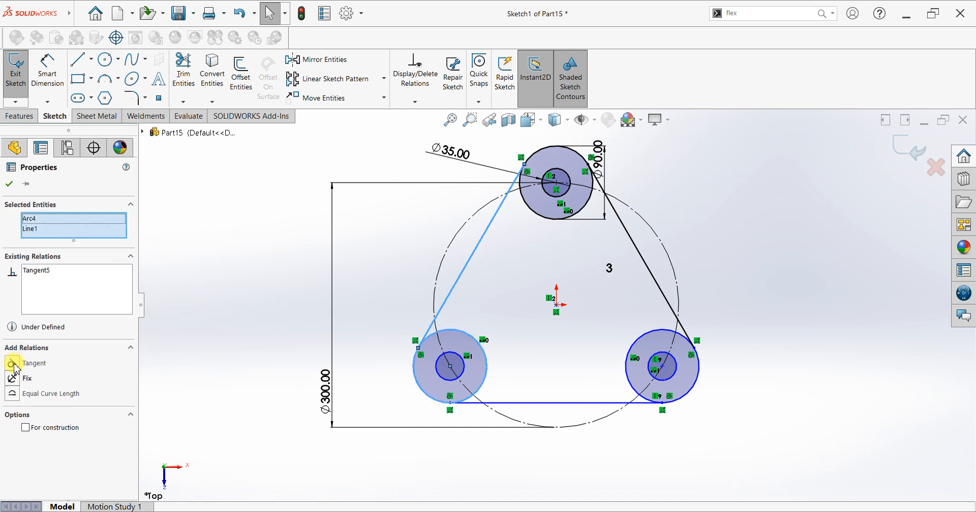
click(8, 182)
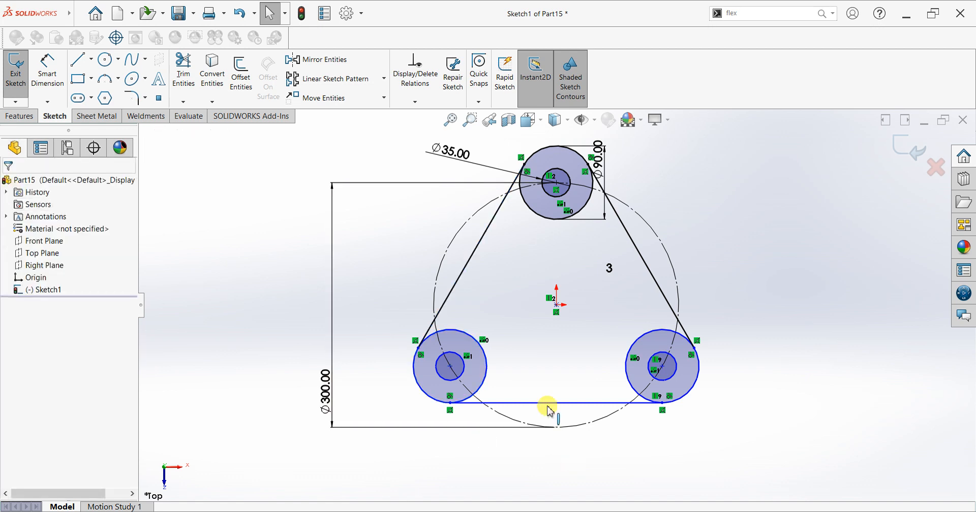
Apply tangent relations between the bottom horizontal line and both lower 90 mm circles
click(446, 405)
ctrl+click(442, 399)
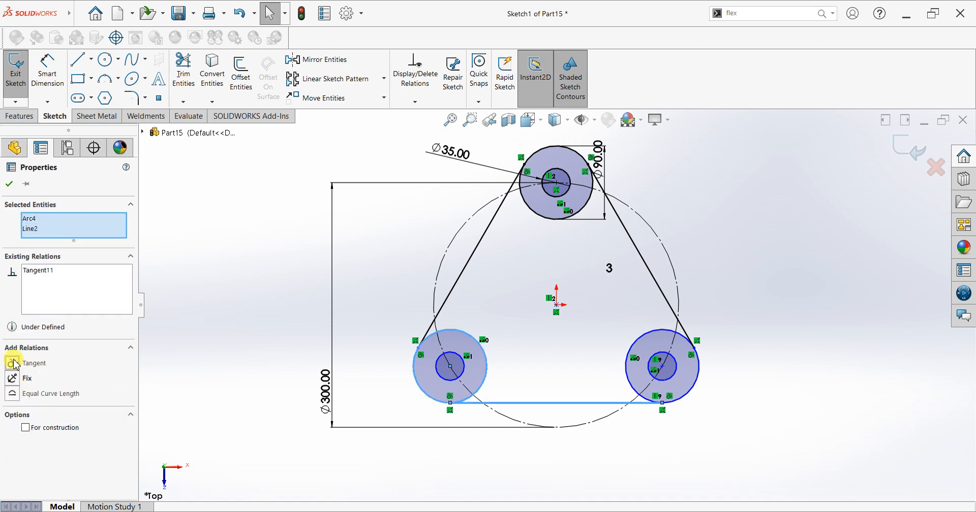
click(8, 184)
click(671, 402)
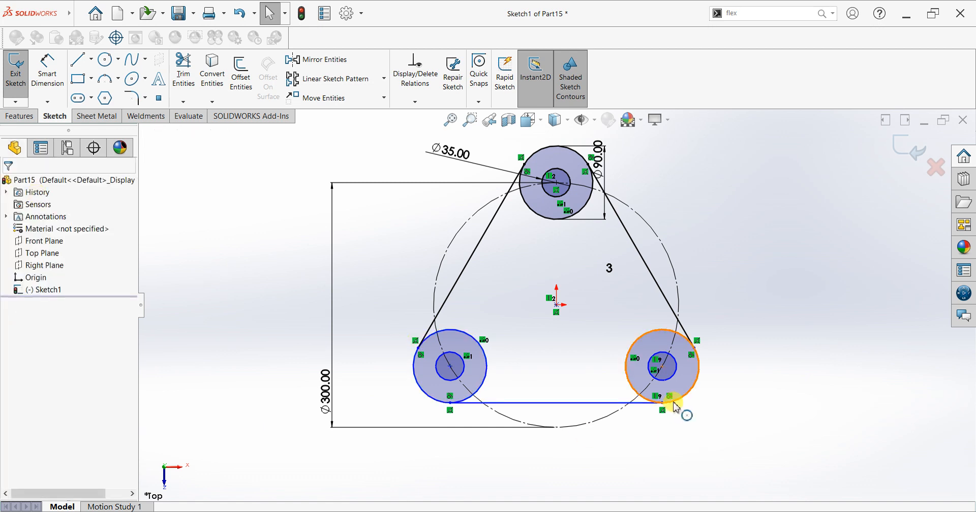
ctrl+click(601, 404)
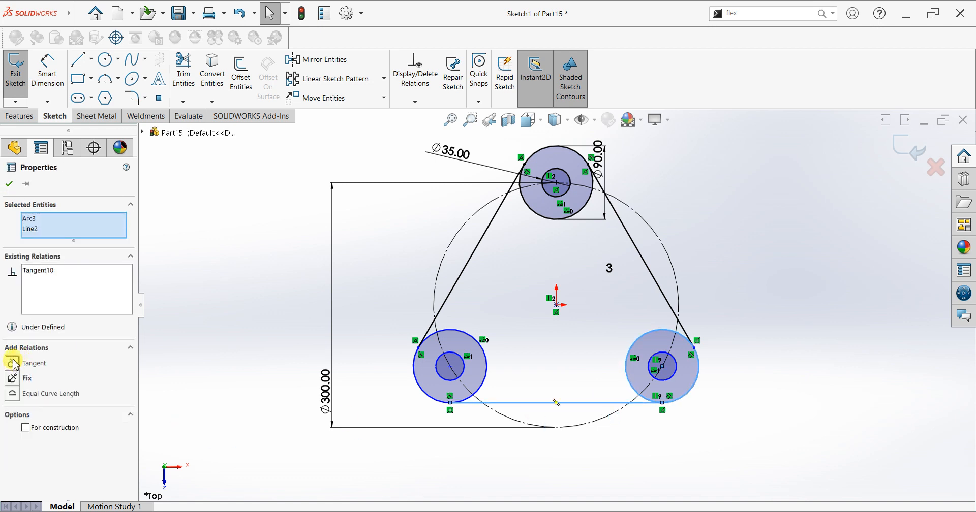
click(9, 183)
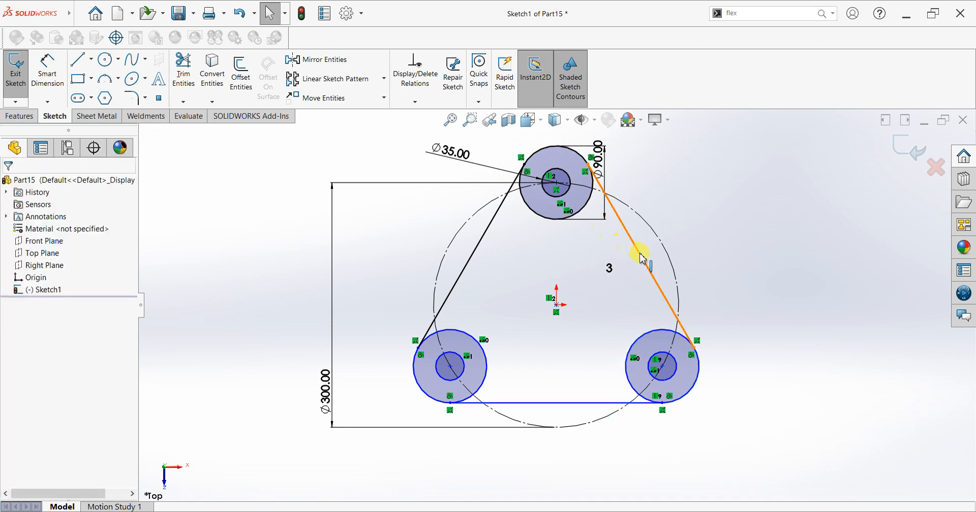
Apply tangent relations between the right slanted line and both the upper and lower-right 90 mm circles
click(616, 230)
ctrl+click(589, 198)
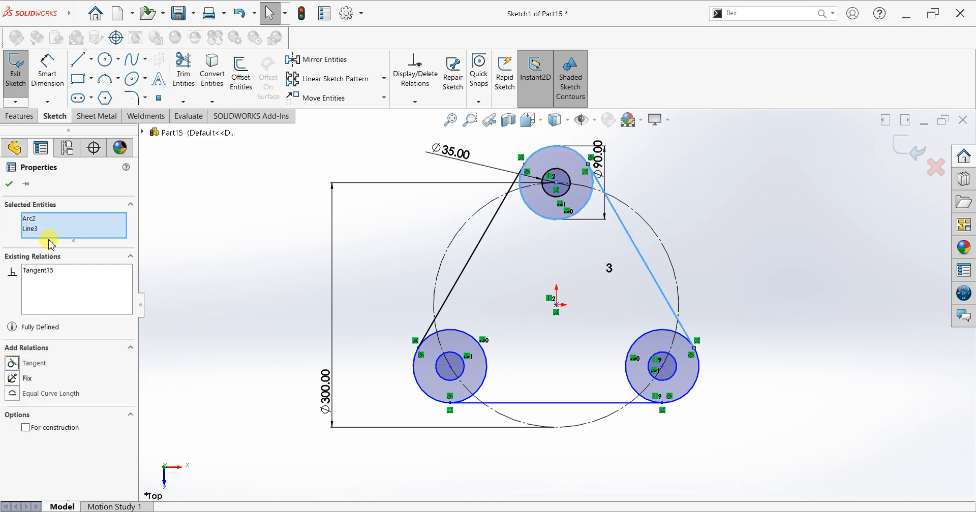
click(12, 182)
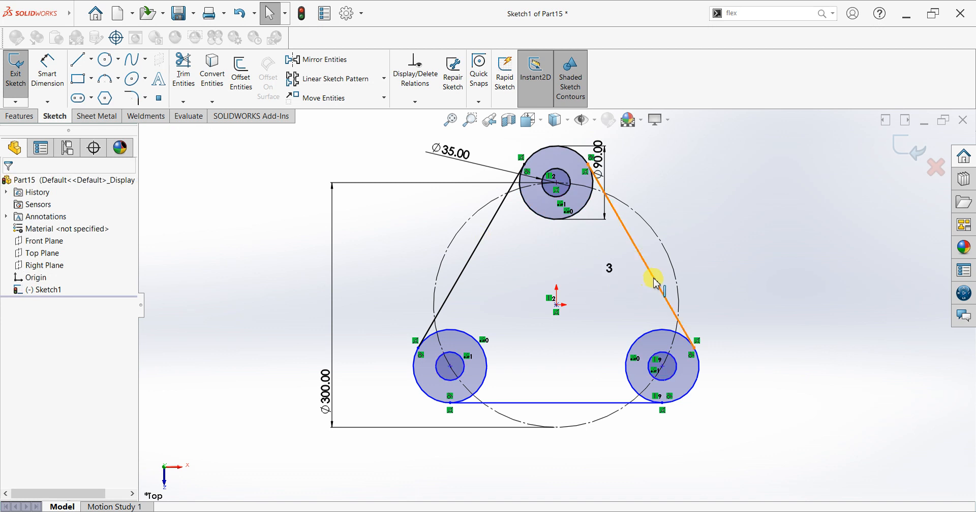
click(677, 314)
click(699, 380)
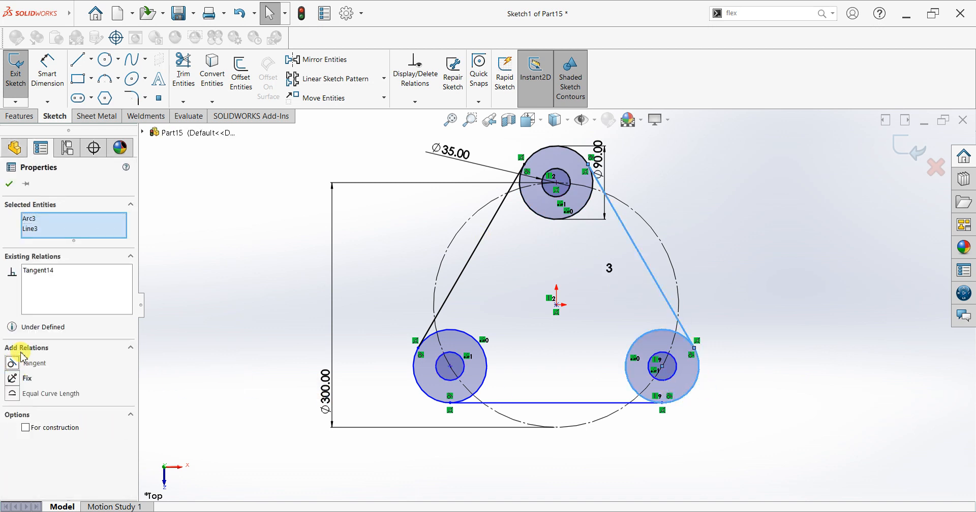
click(14, 186)
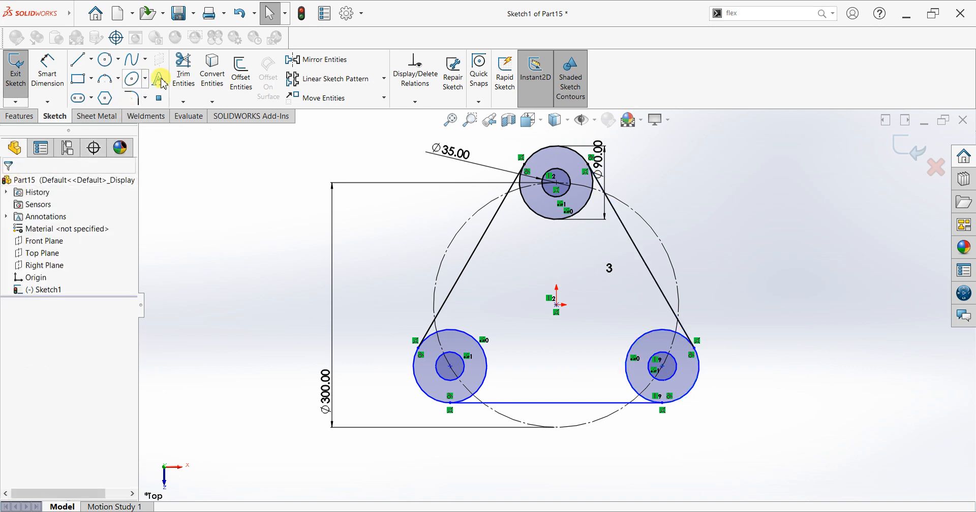
Power-trim the inner arcs of the three 90 mm circles, leaving one closed rounded-triangle outline around the 35 mm circles
click(179, 87)
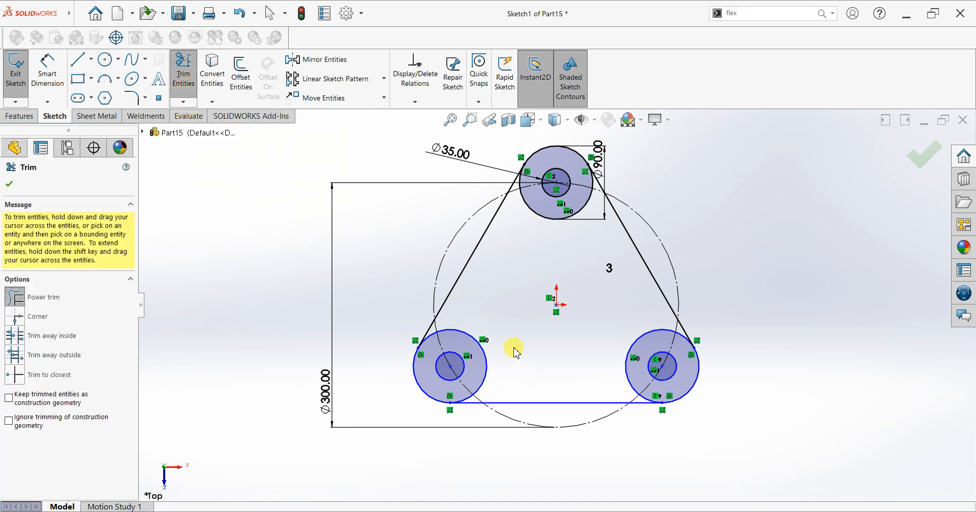
drag(514, 349, 484, 366)
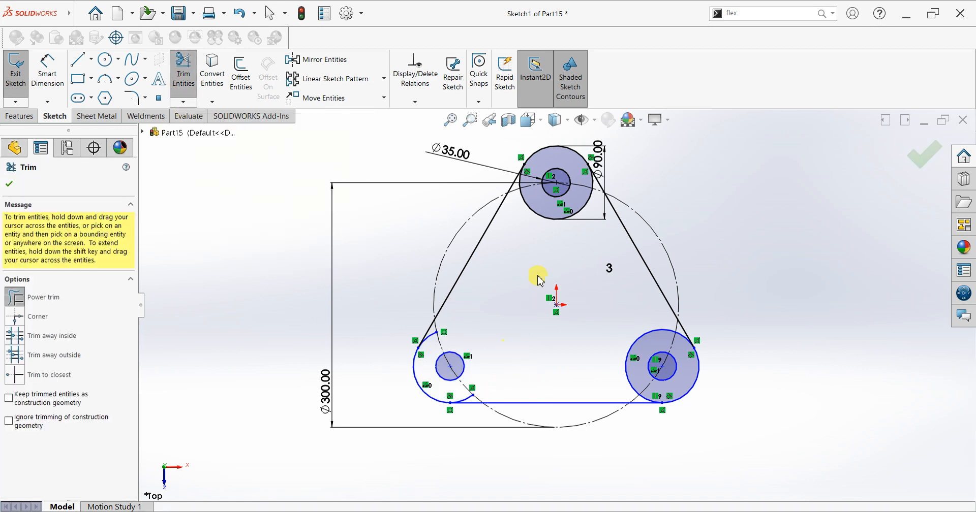
drag(541, 218, 555, 243)
mouse_move(648, 315)
mouse_down()
mouse_move(665, 340)
mouse_move(646, 386)
mouse_move(650, 405)
mouse_move(578, 388)
mouse_move(464, 395)
mouse_move(482, 401)
mouse_up()
mouse_move(449, 346)
mouse_down()
mouse_move(433, 341)
mouse_move(462, 329)
mouse_up()
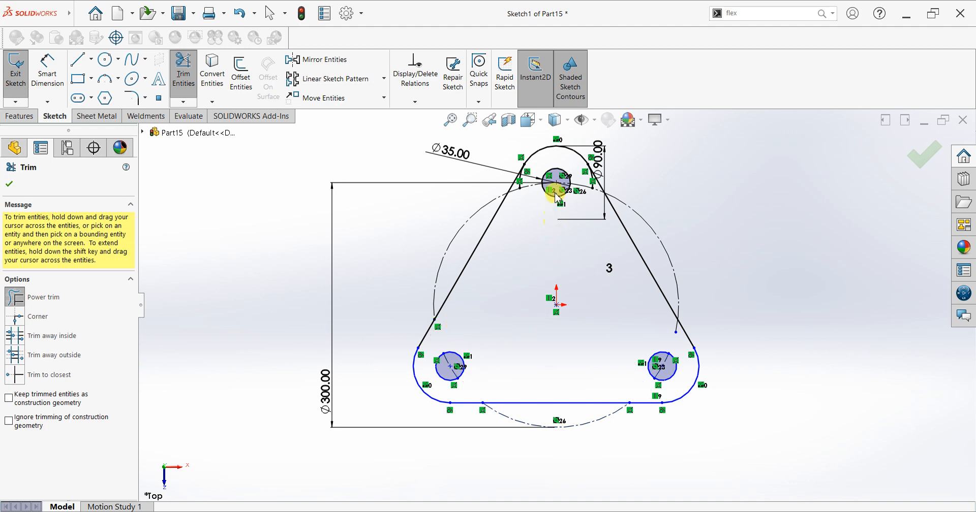
mouse_move(522, 187)
mouse_down()
mouse_move(536, 160)
mouse_move(589, 182)
mouse_move(597, 197)
mouse_up()
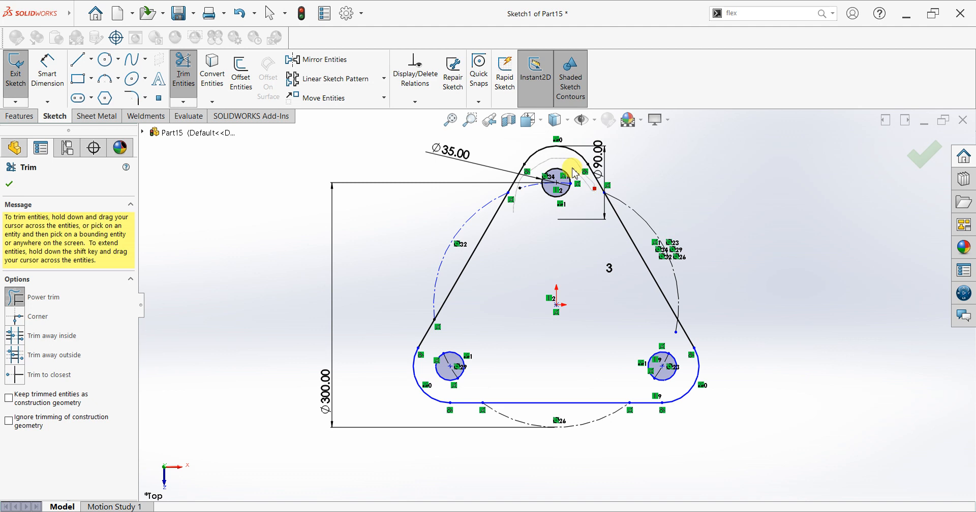
drag(527, 197, 522, 200)
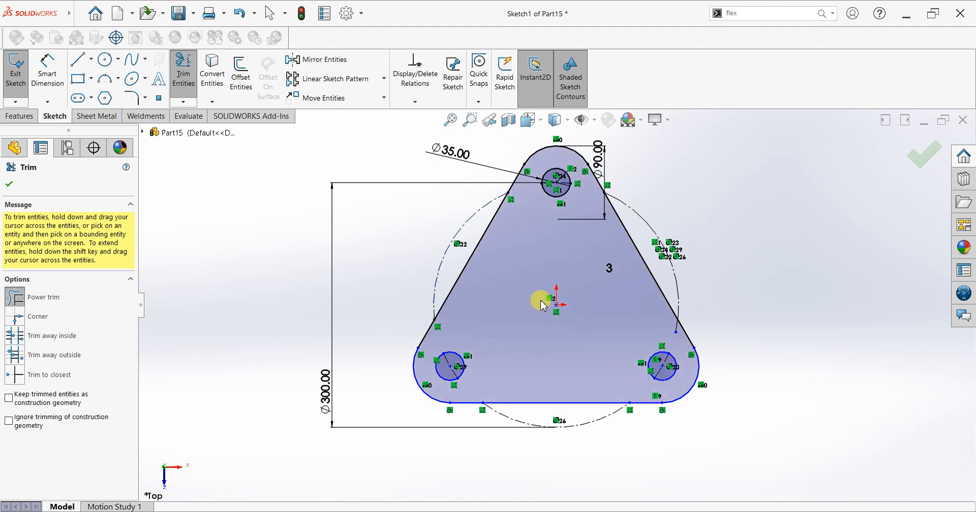
click(21, 187)
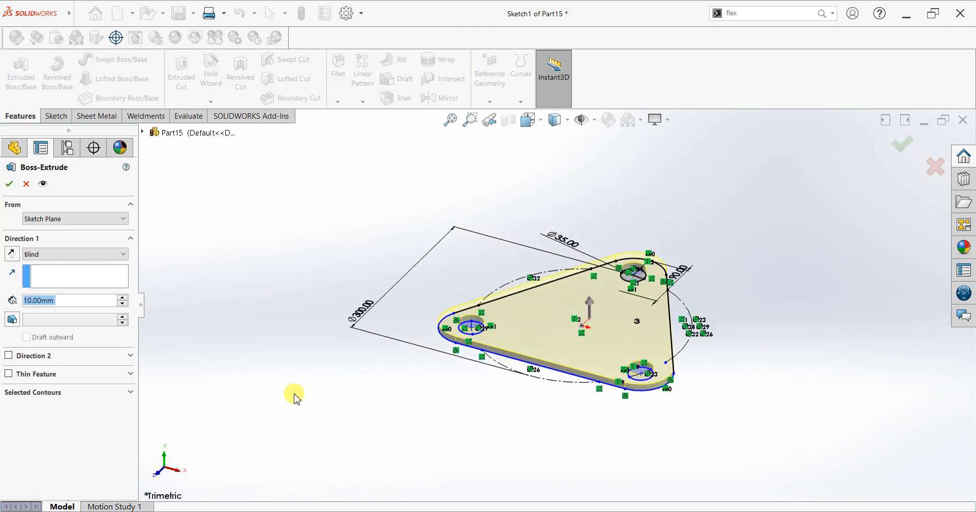
Extrude the rounded-triangle profile as a blind boss 50 mm deep, keeping the three holes open
text(35)
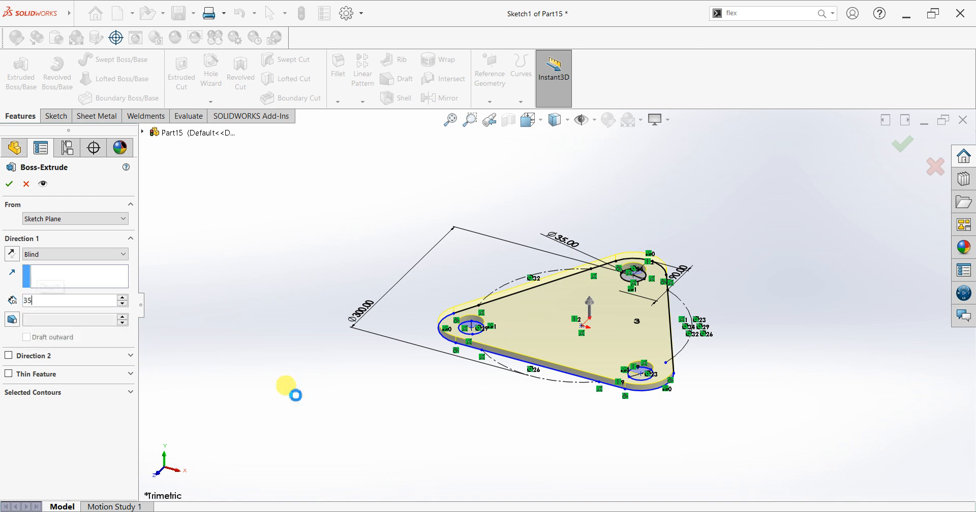
key(Return)
text(50)
key(Return)
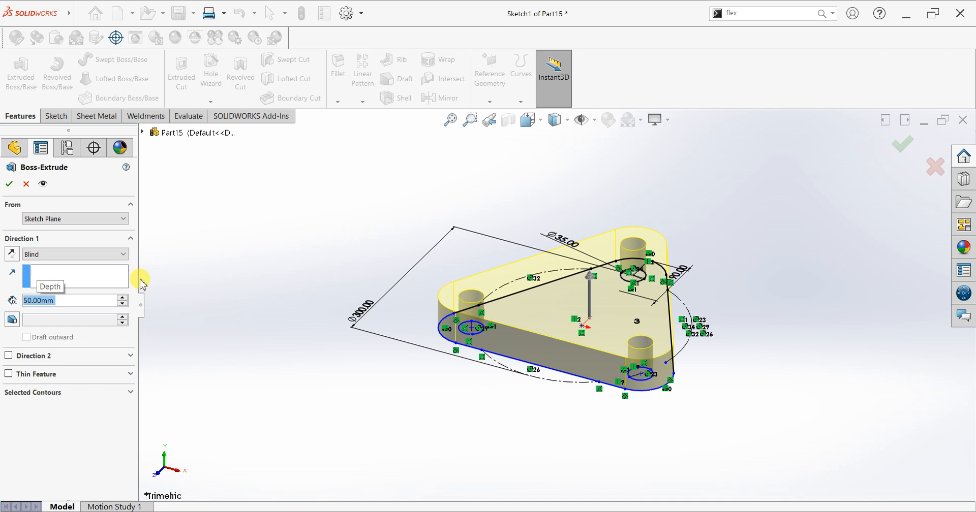
click(9, 184)
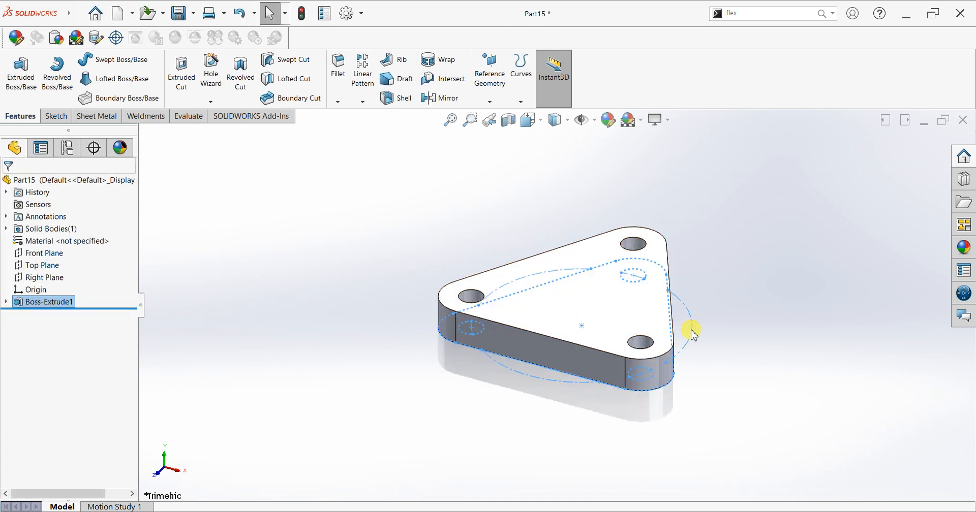
click(715, 321)
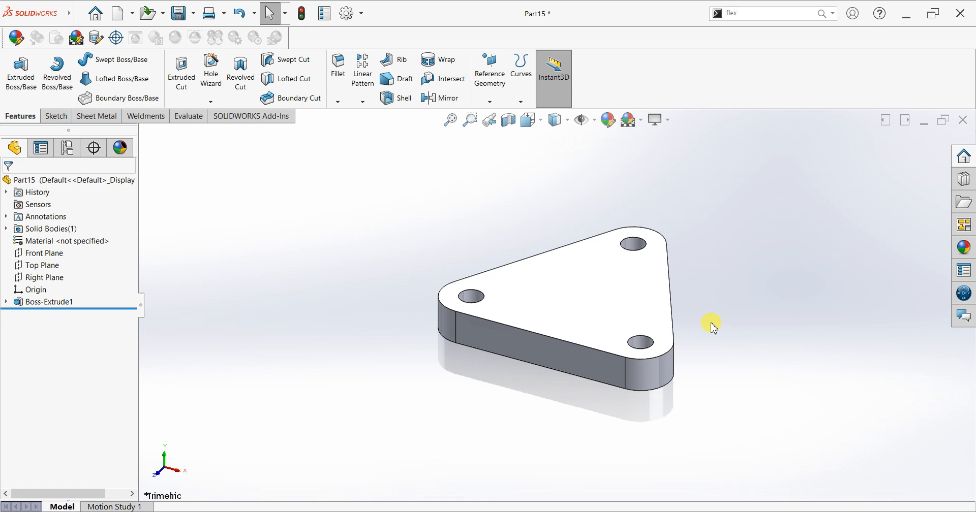
Start a new sketch on the triangular plate's top face
click(643, 300)
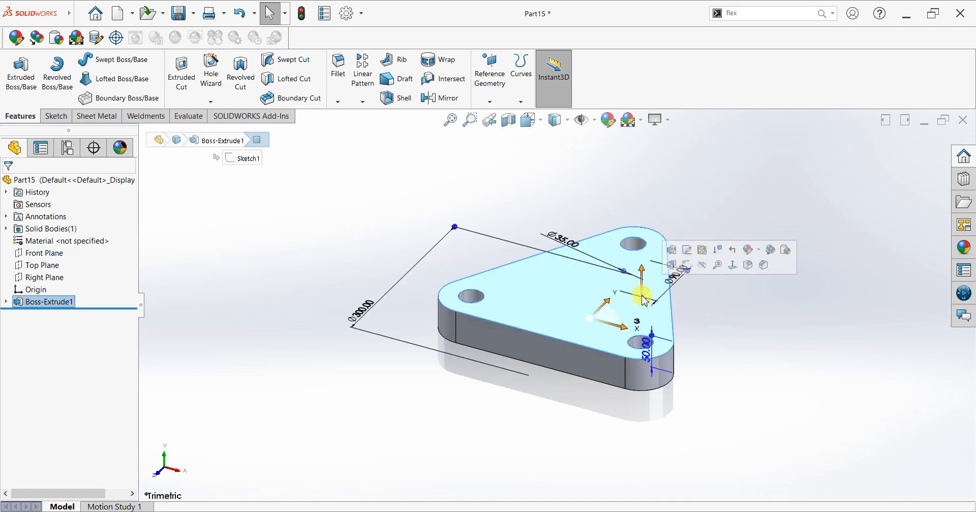
key(ctrl+8)
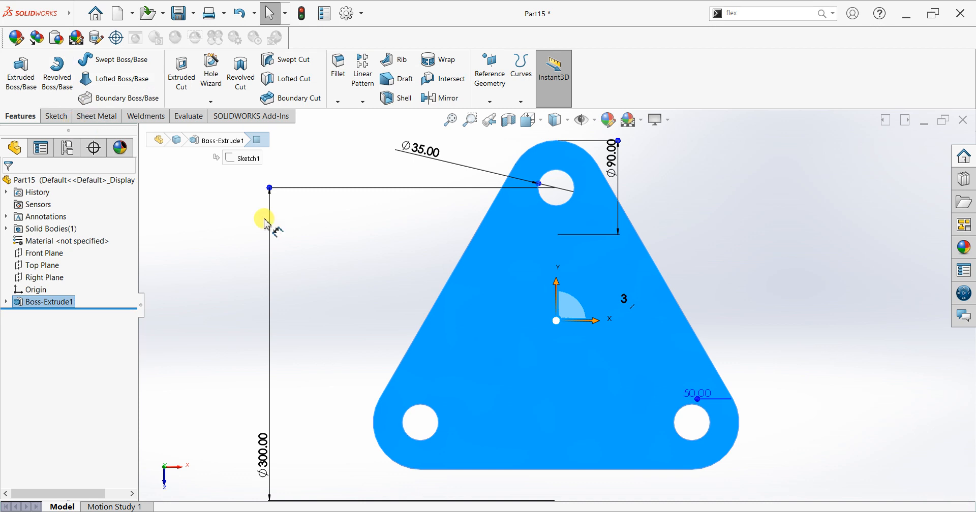
click(54, 116)
click(17, 74)
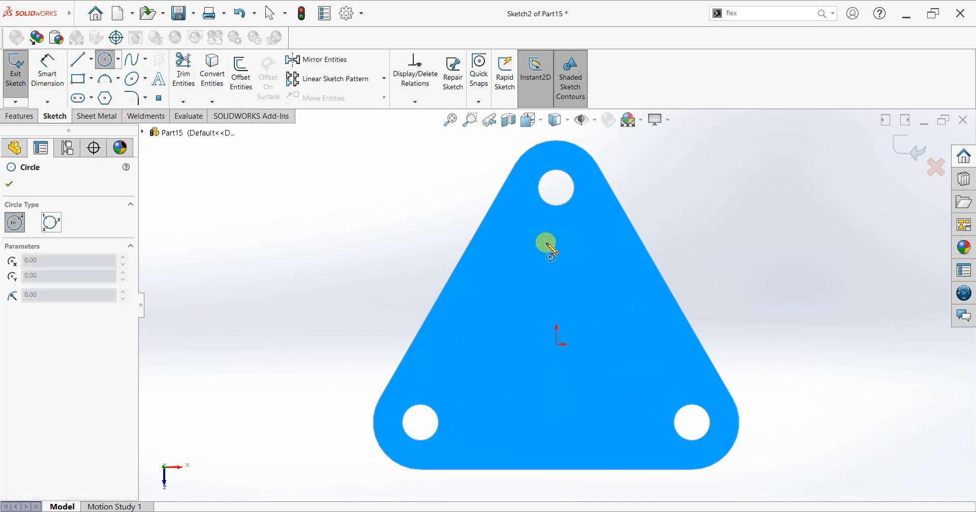
Draw a circle of 45 mm radius centred on the upper hole, matching the plate's rounded corner
click(556, 188)
click(568, 177)
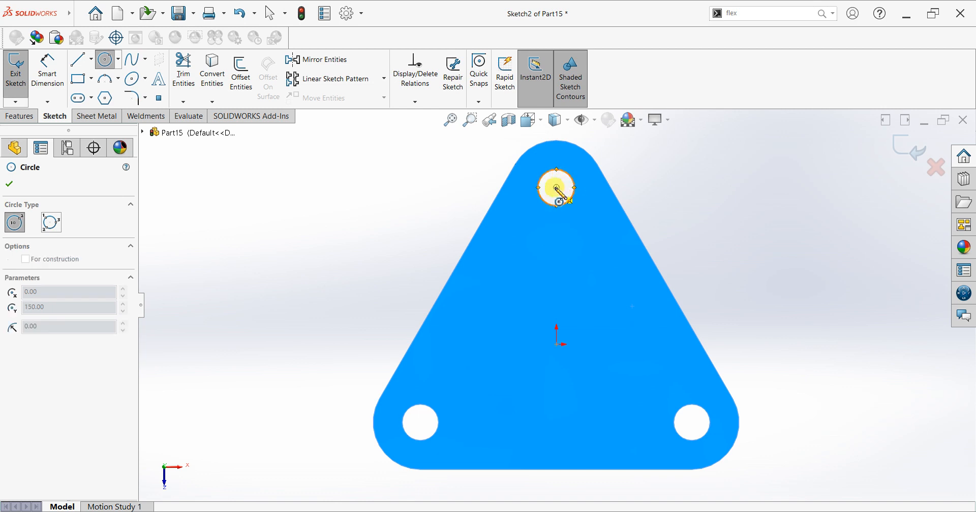
click(557, 188)
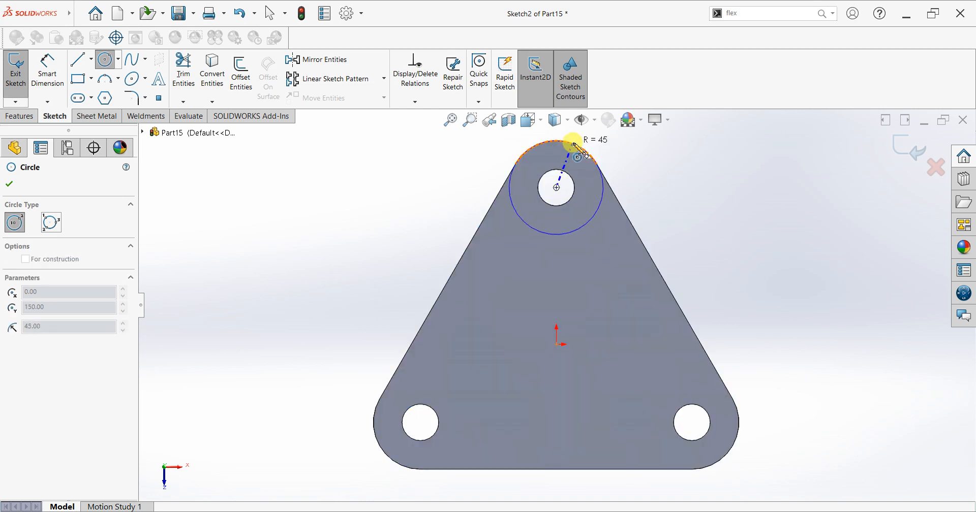
click(573, 145)
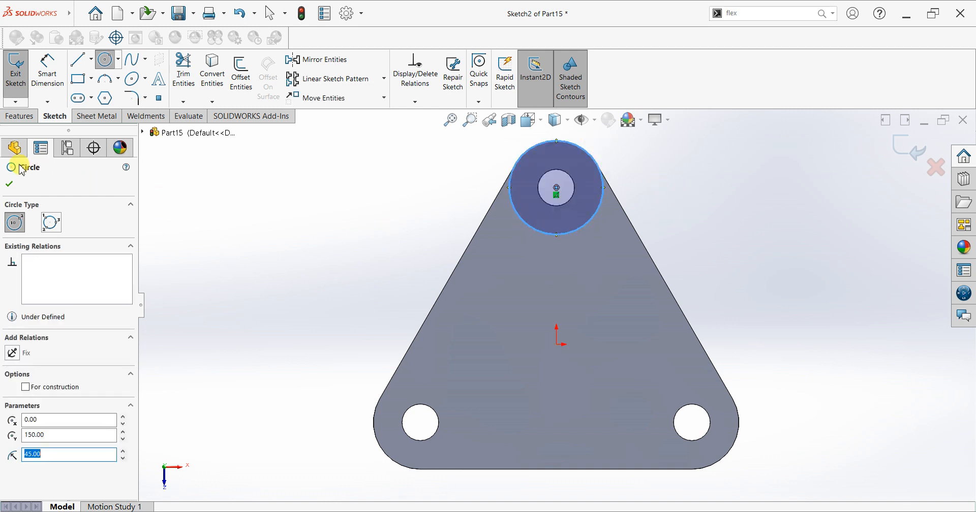
Add a concentric circle of 17.5 mm radius matching the plate's upper hole, inside the 45 mm radius circle
click(9, 183)
click(19, 117)
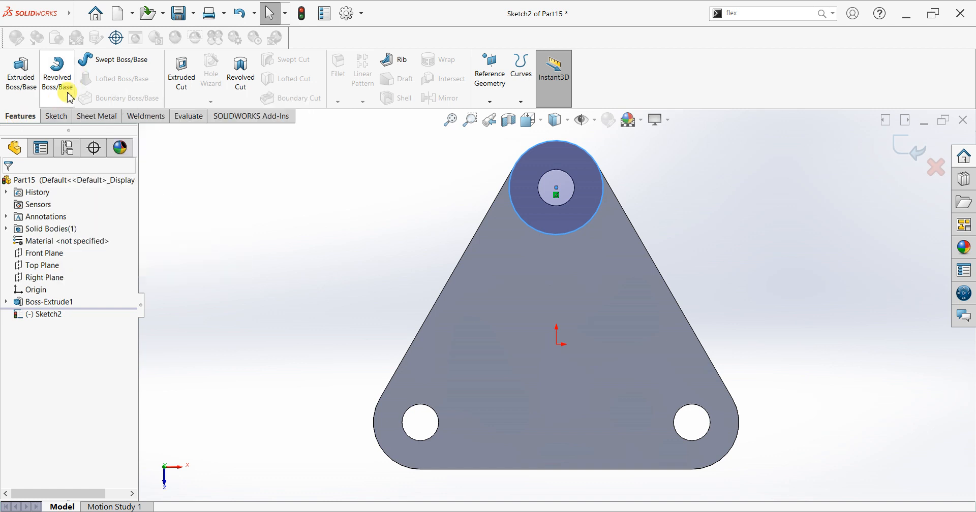
click(56, 116)
click(104, 60)
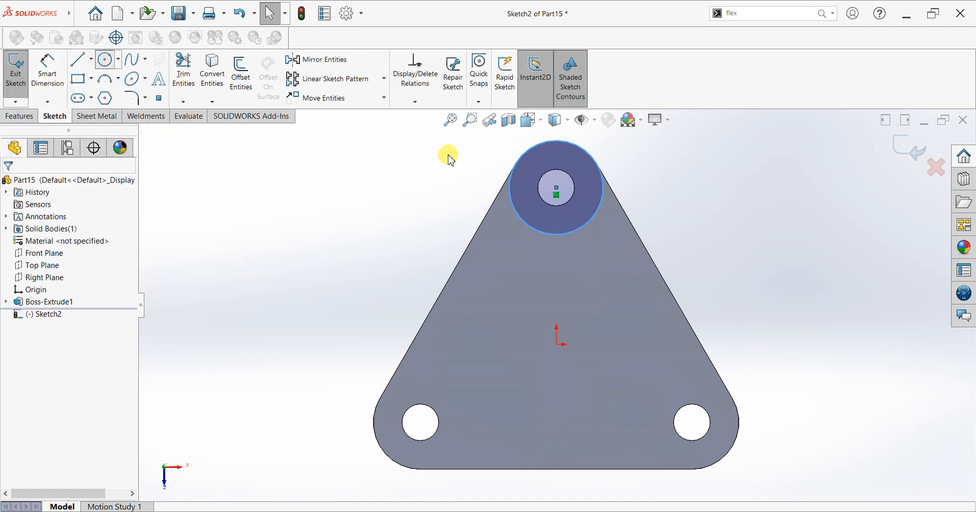
click(557, 188)
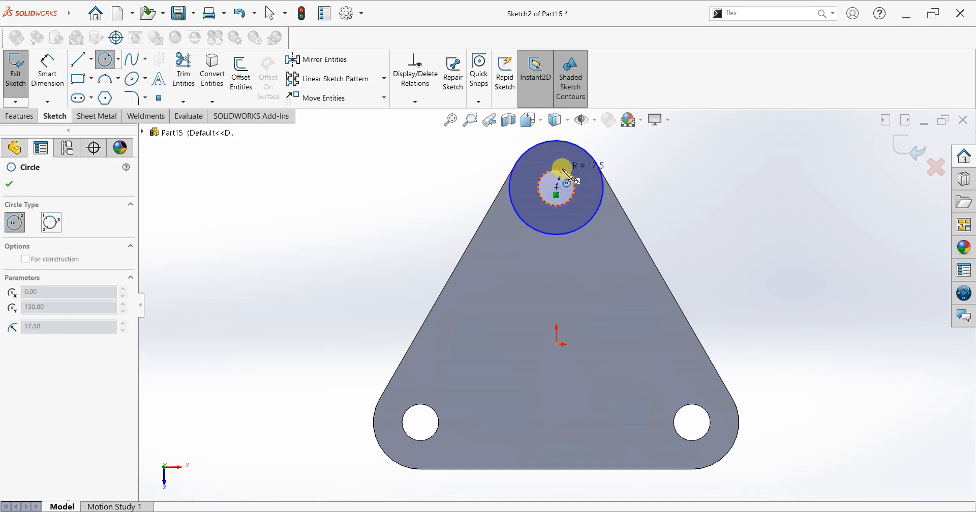
click(561, 170)
Extrude the ring around the upper hole as a blind boss 75 mm high, merged with the plate
click(15, 116)
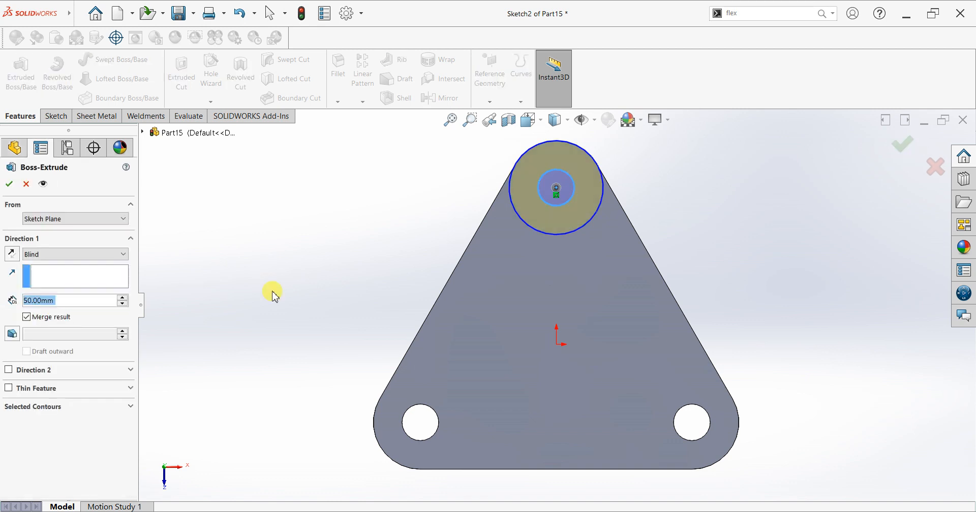
middle_click(579, 360)
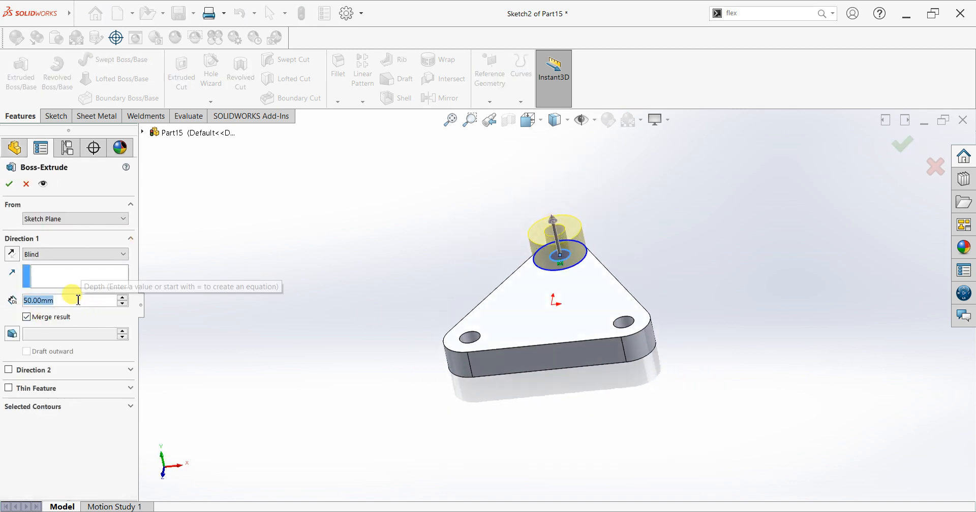
text(75)
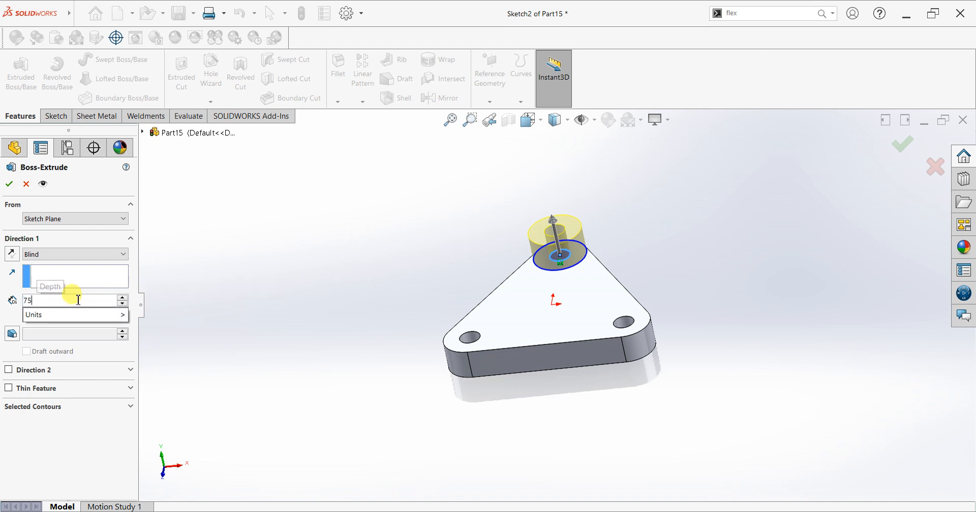
key(Return)
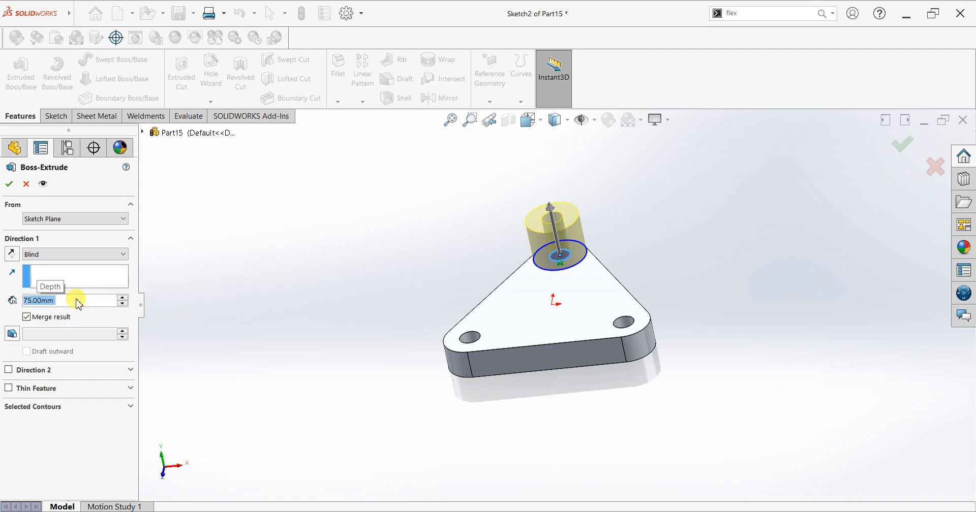
click(9, 184)
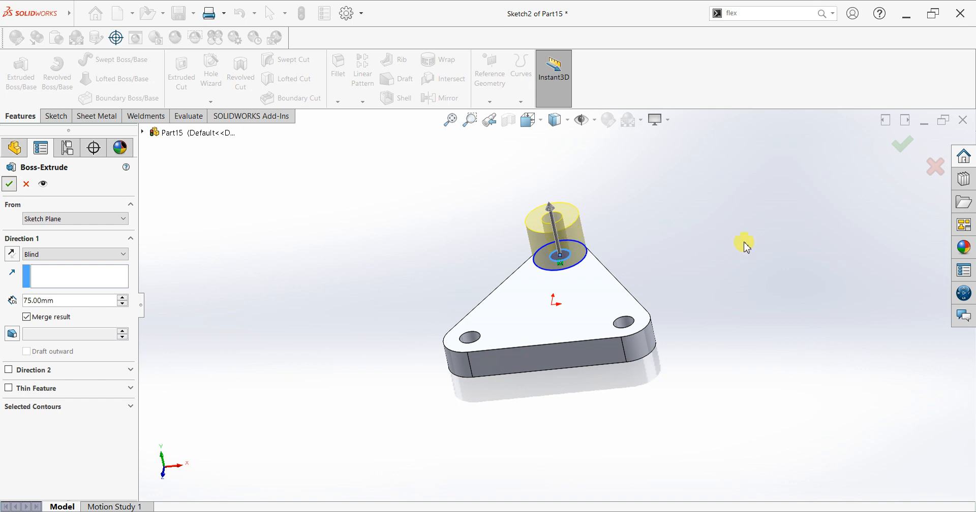
Start a new sketch on the top face of the cylindrical boss, viewed normal to that face
middle_drag(621, 215, 639, 276)
scroll(639, 264, up, 2)
scroll(560, 242, down, 3)
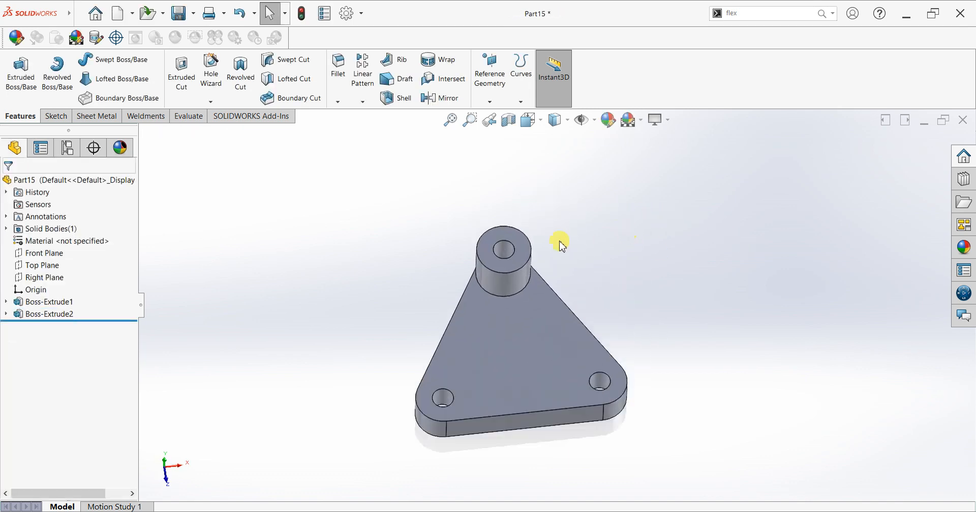
click(516, 238)
key(ctrl+8)
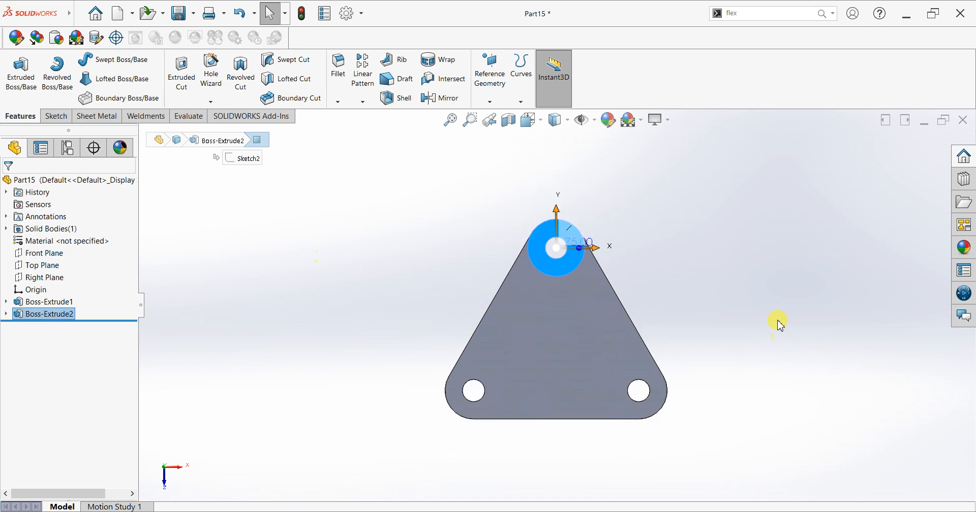
click(55, 116)
click(15, 68)
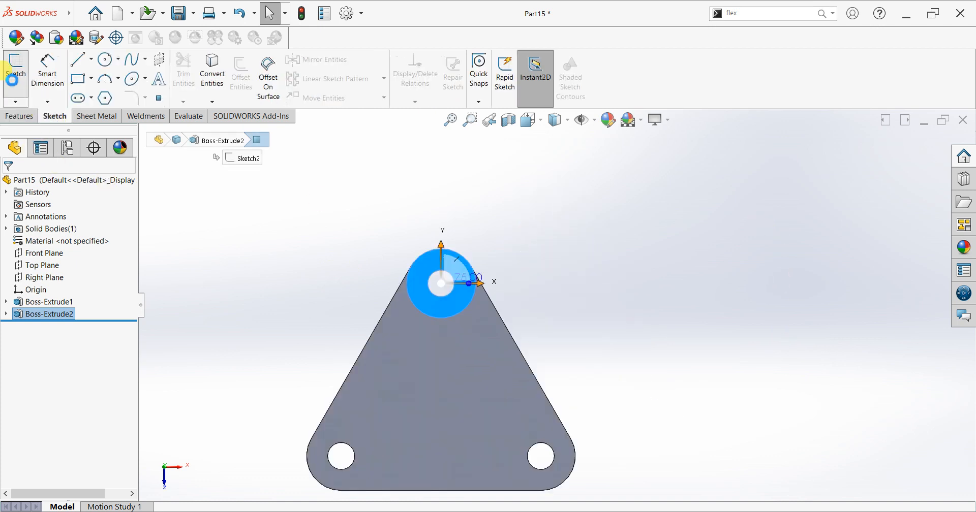
Draw a large circle of about 168 mm radius centred on the boss's hole
key(c)
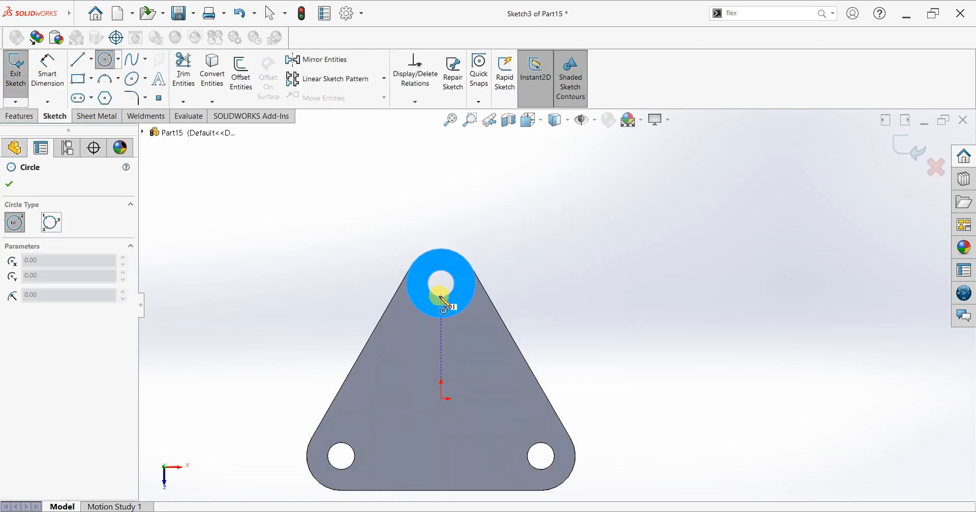
click(441, 284)
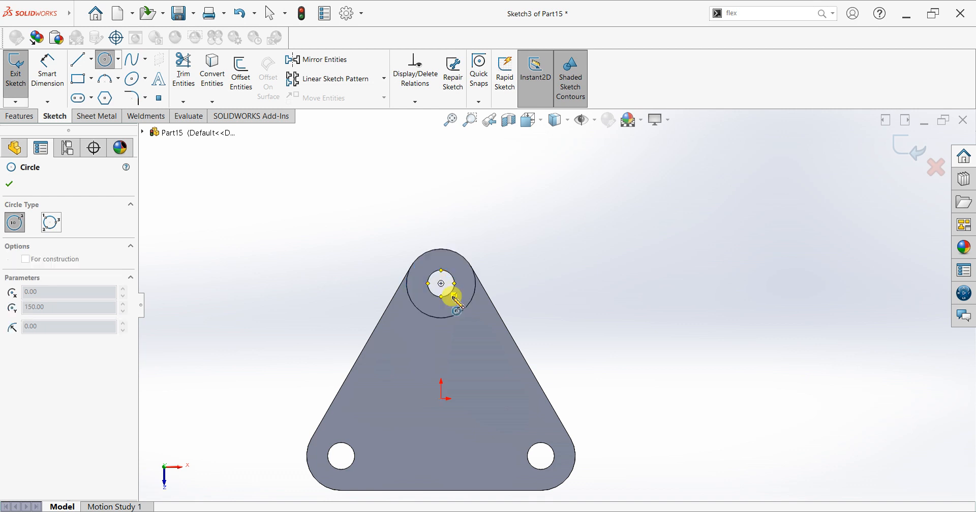
click(566, 338)
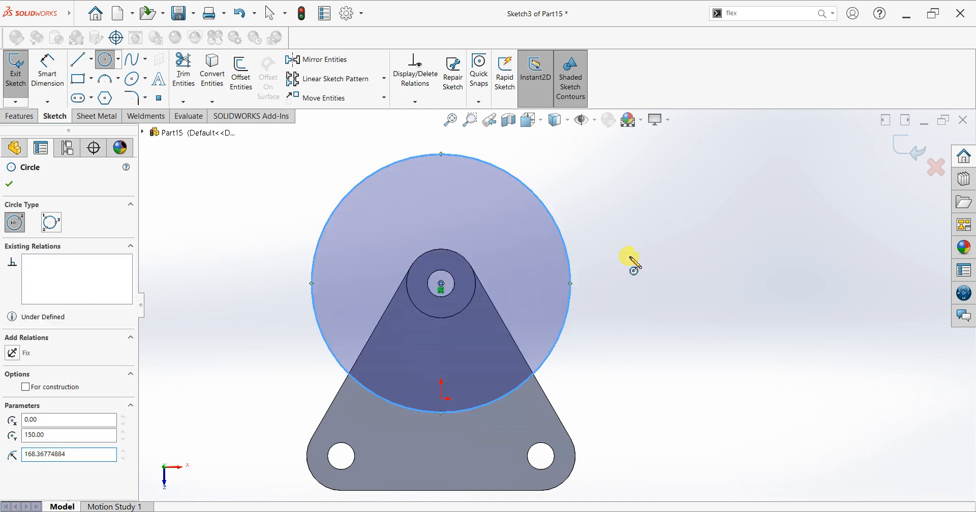
key(Escape)
Dimension the large circle's diameter as 350 mm and convert the circle to construction geometry
click(36, 62)
click(313, 275)
click(237, 289)
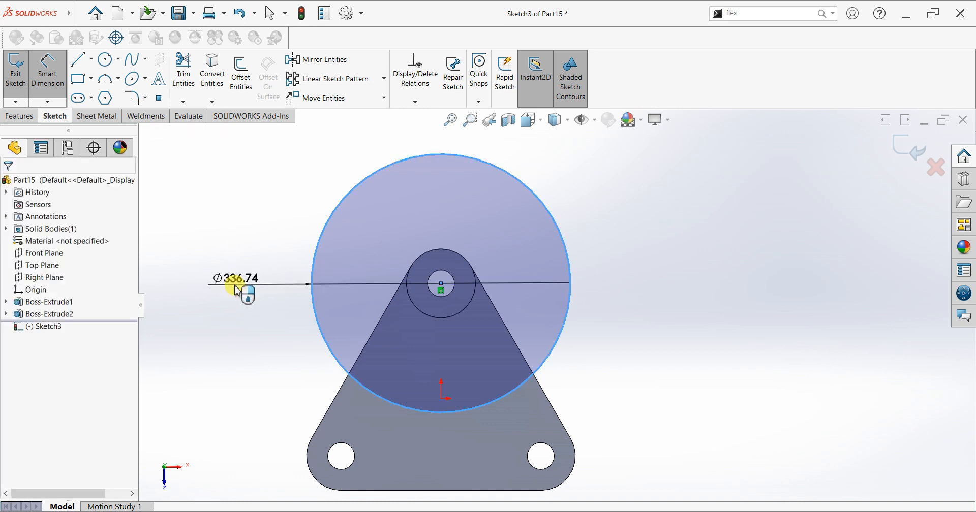
text(350)
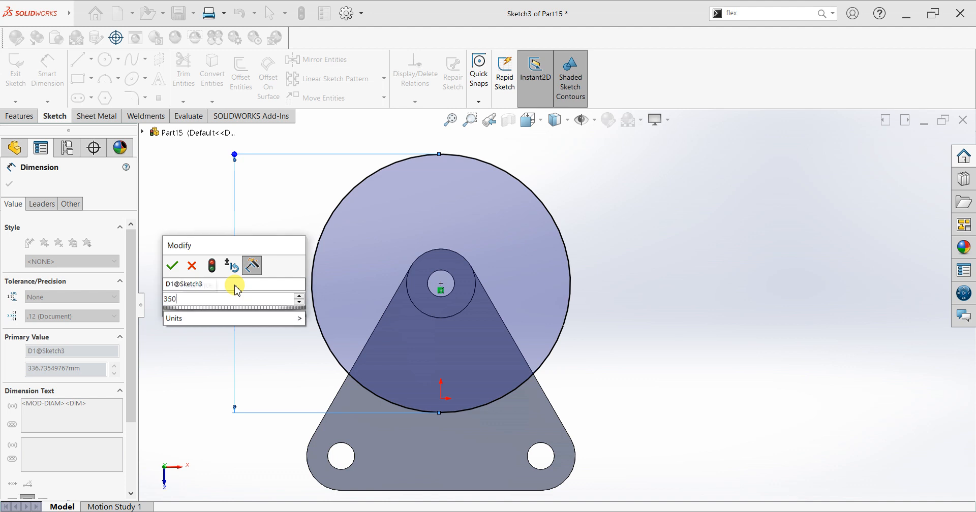
key(Return)
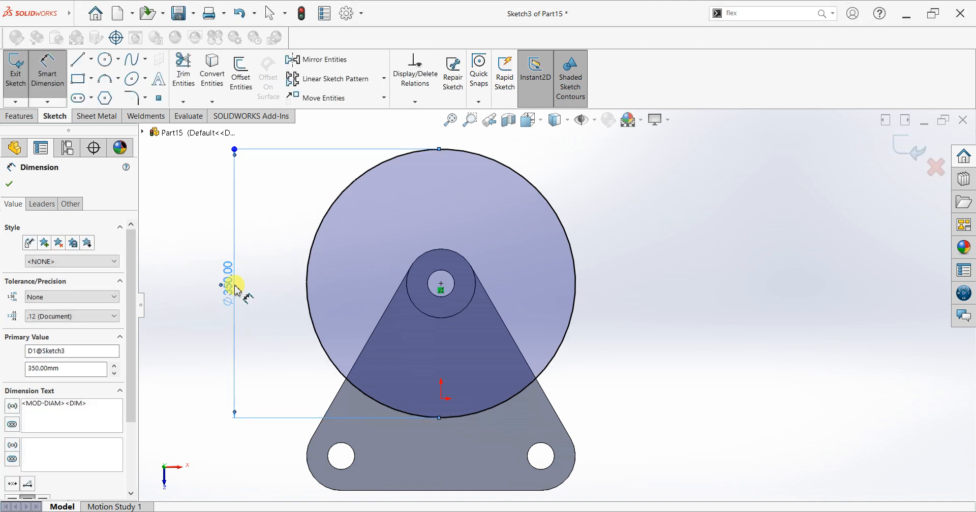
click(9, 185)
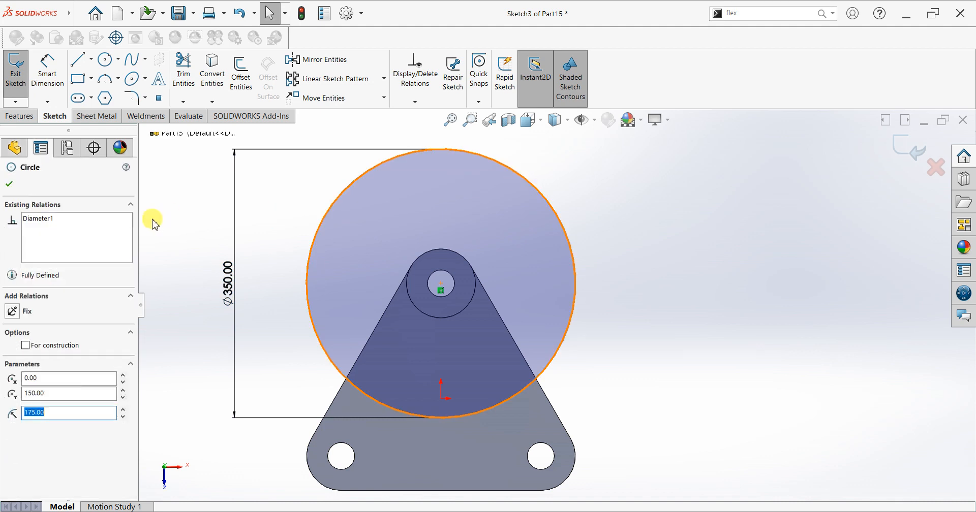
click(27, 345)
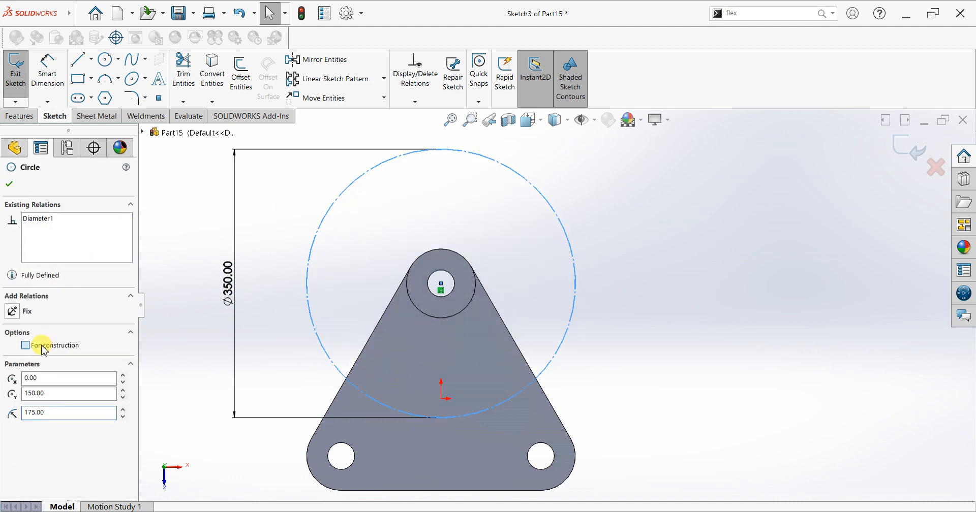
click(9, 185)
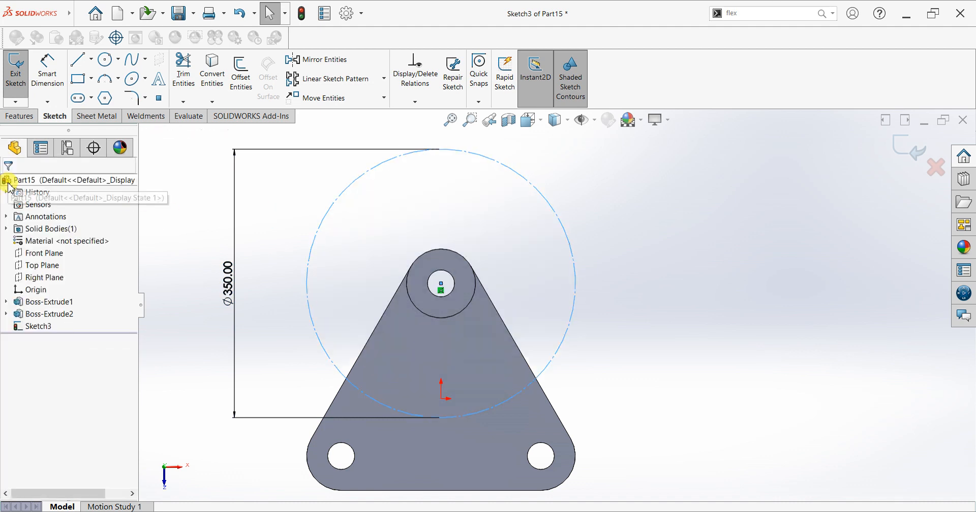
Draw a horizontal centerline 175 mm long from the boss hole's centre to the right quadrant of the construction circle
click(92, 59)
click(92, 74)
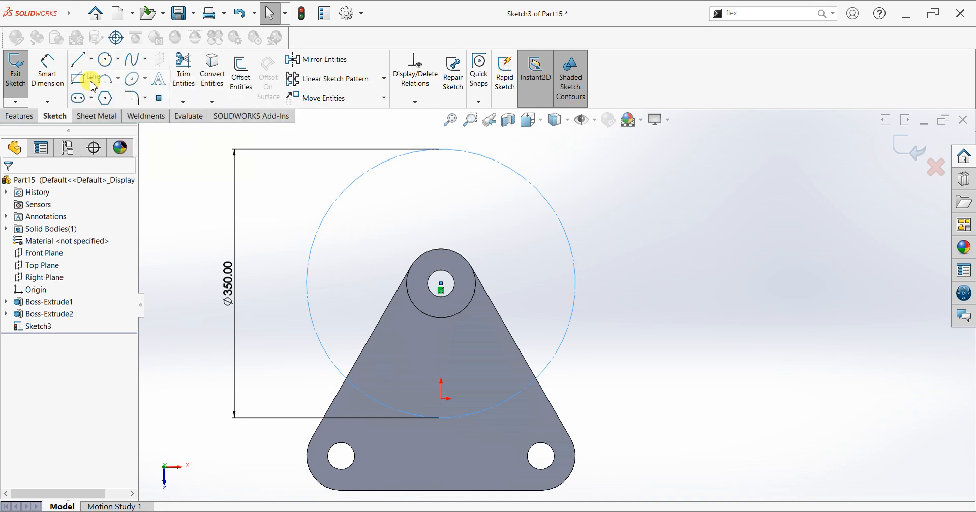
click(92, 60)
click(90, 84)
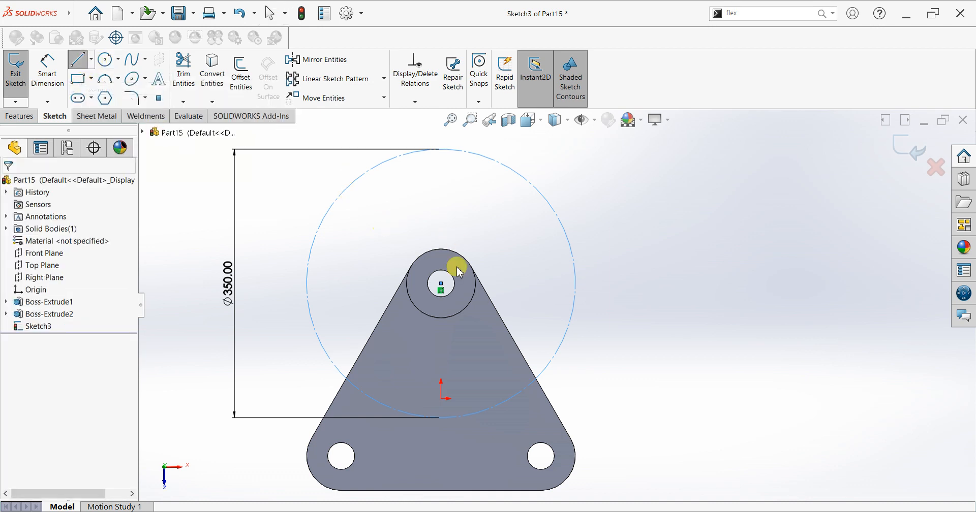
click(441, 283)
click(576, 284)
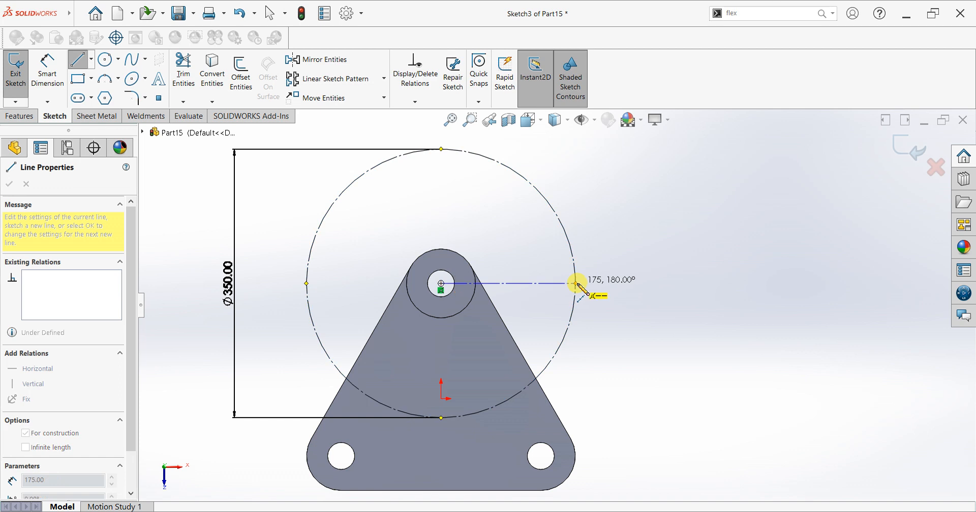
right_click(614, 207)
click(618, 210)
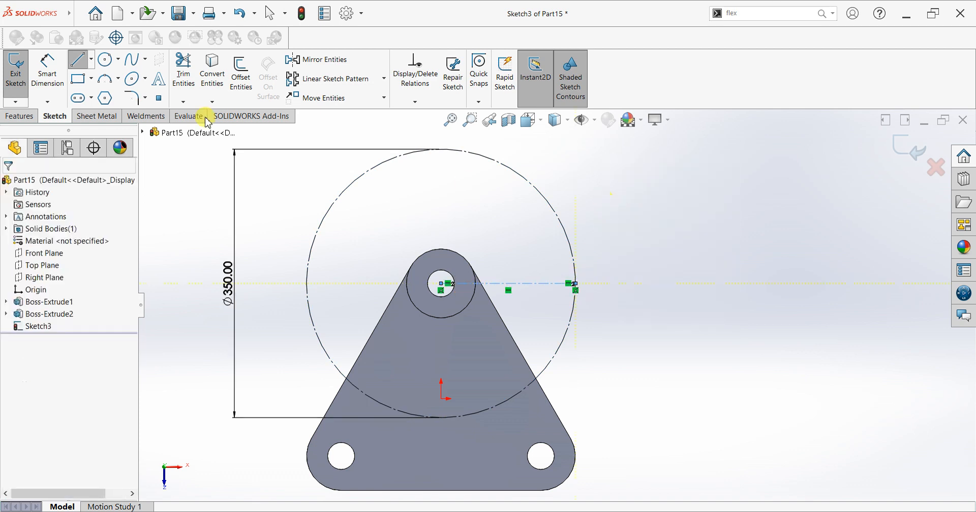
Draw an inclined centerline from the hole's centre to the upper-right of the construction circle, about 47° above the horizontal one
click(91, 59)
click(94, 89)
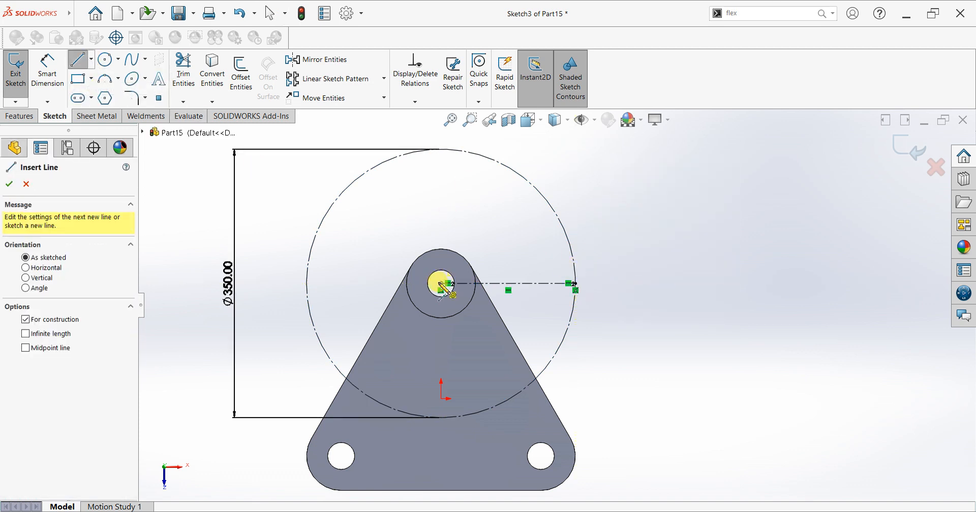
click(441, 284)
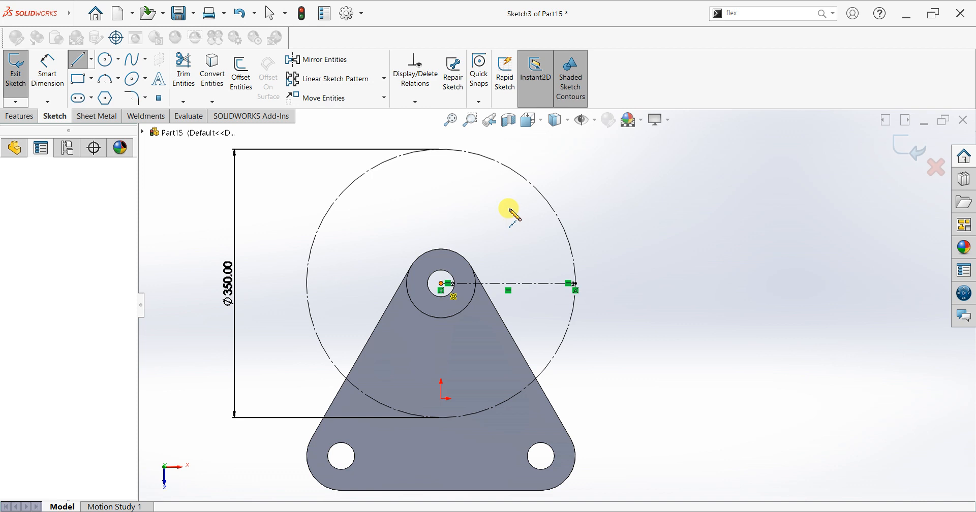
click(532, 185)
key(Escape)
Dimension the angle between the horizontal and inclined centerlines as 45°
click(48, 69)
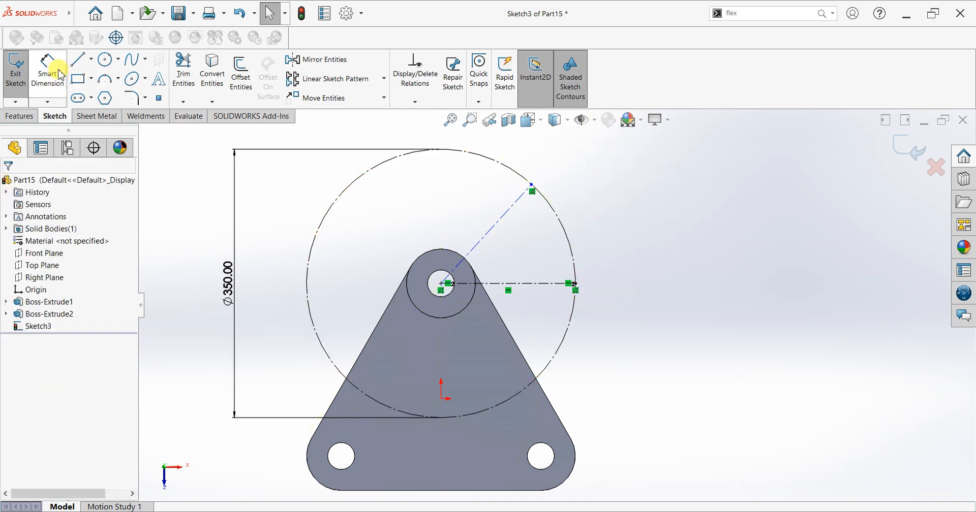
click(521, 285)
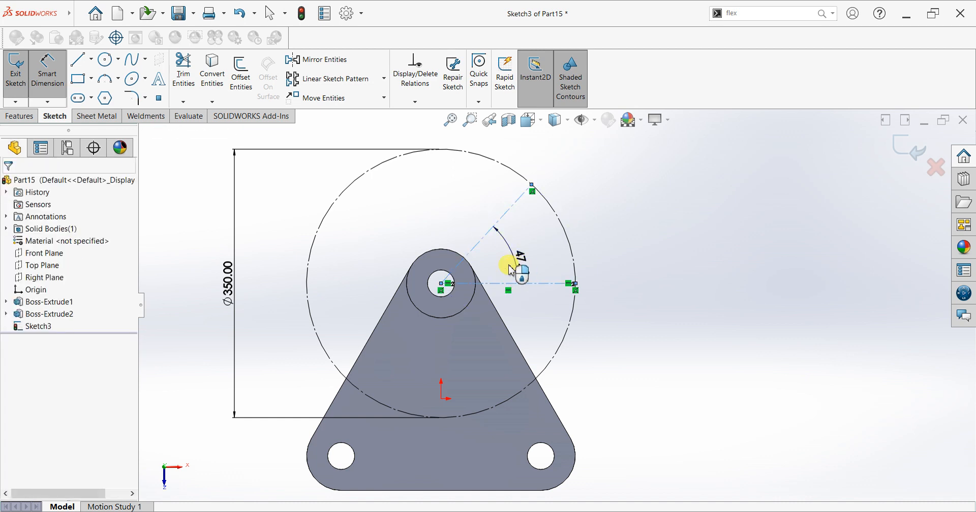
click(510, 270)
text(45)
key(Return)
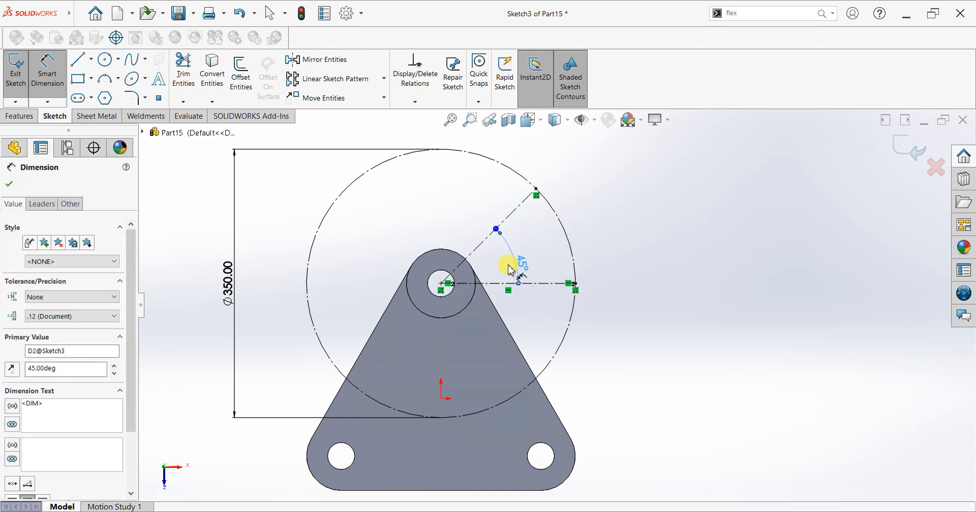
click(11, 184)
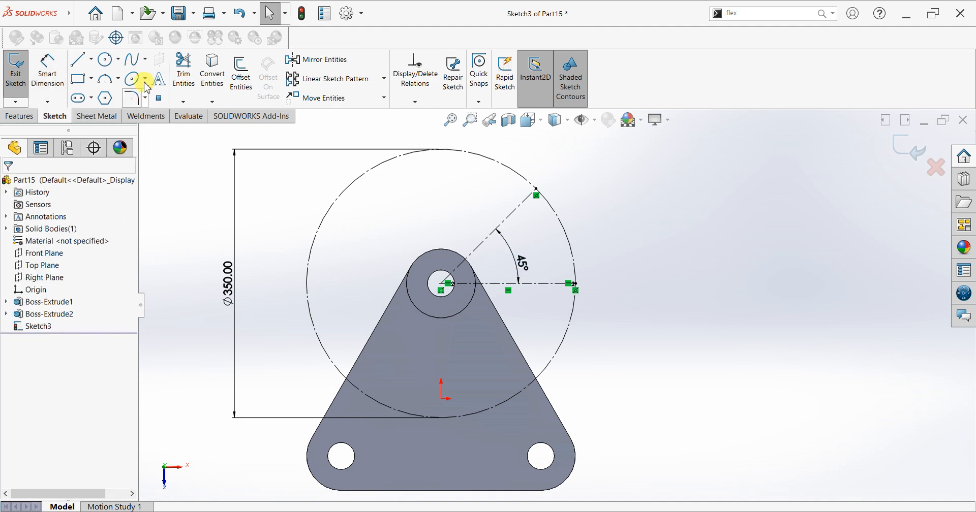
Draw a circle of about 40 mm radius centred where the inclined centerline meets the construction circle
click(109, 62)
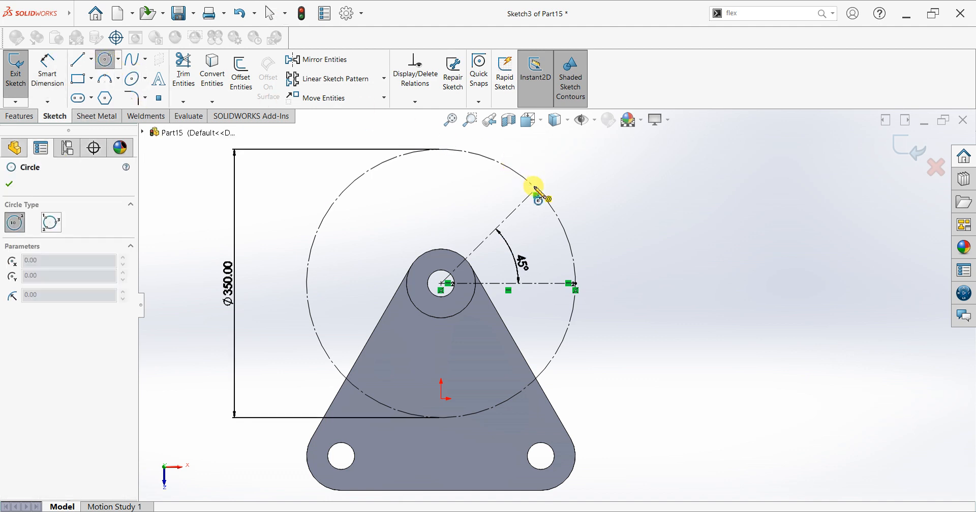
click(536, 189)
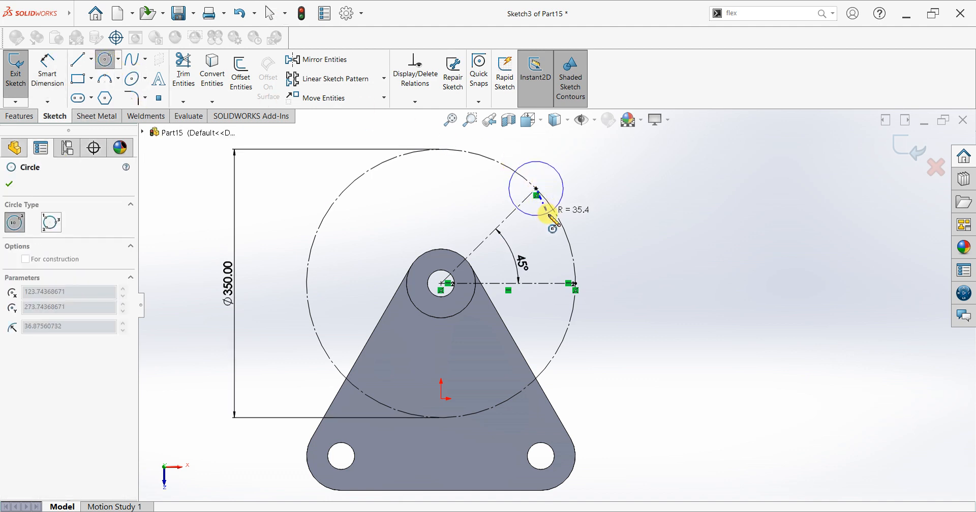
click(543, 221)
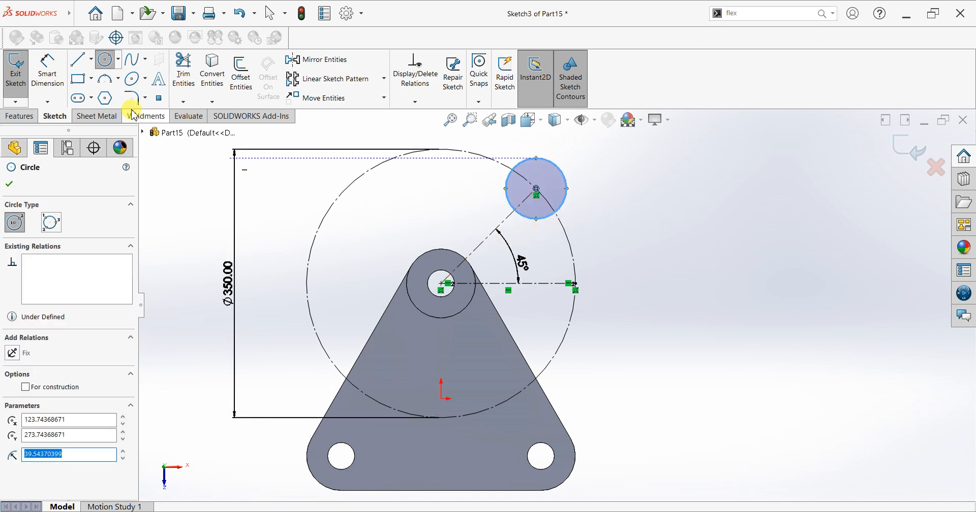
Dimension the diameter of the small circle at the end of the inclined centerline
click(47, 69)
click(567, 187)
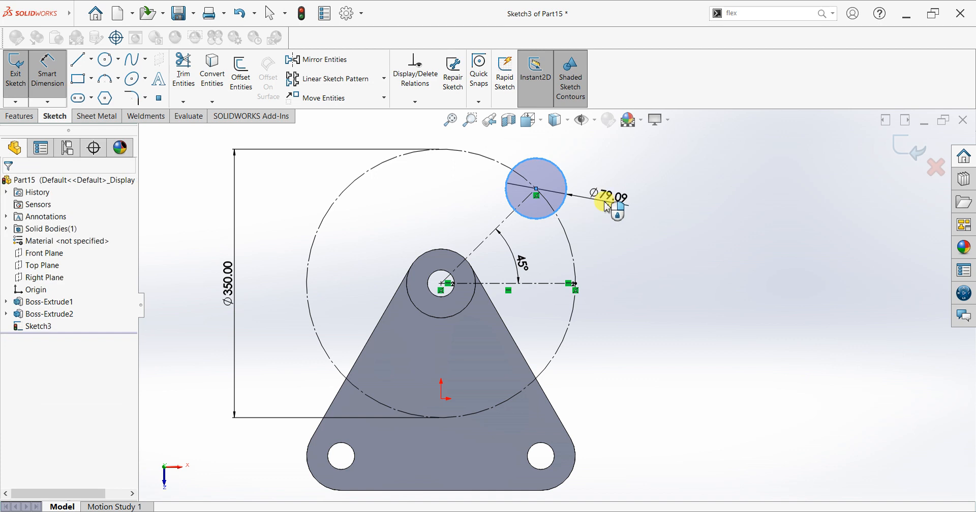
click(605, 205)
key(Return)
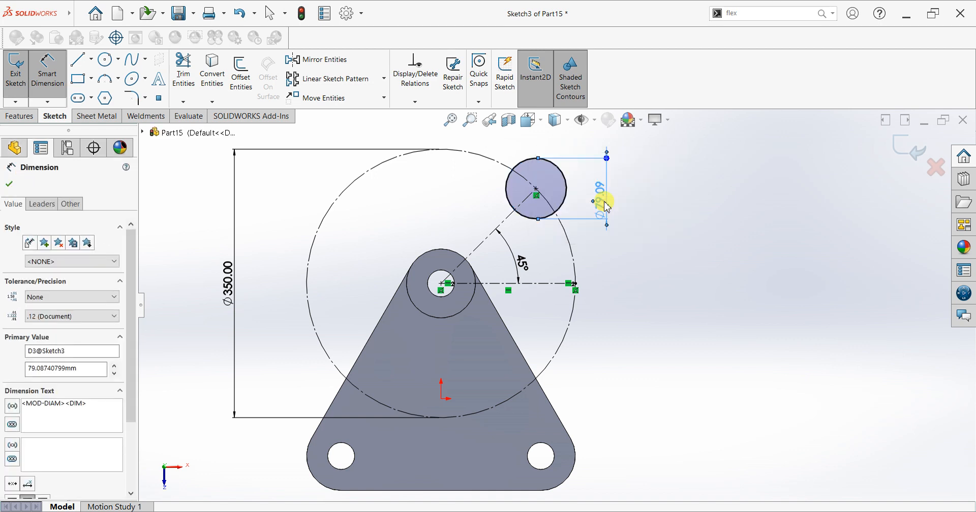
Set the small circle's diameter to 80 mm and pattern it circularly about the central hole's centre with 3 equally spaced instances over 360°
click(8, 183)
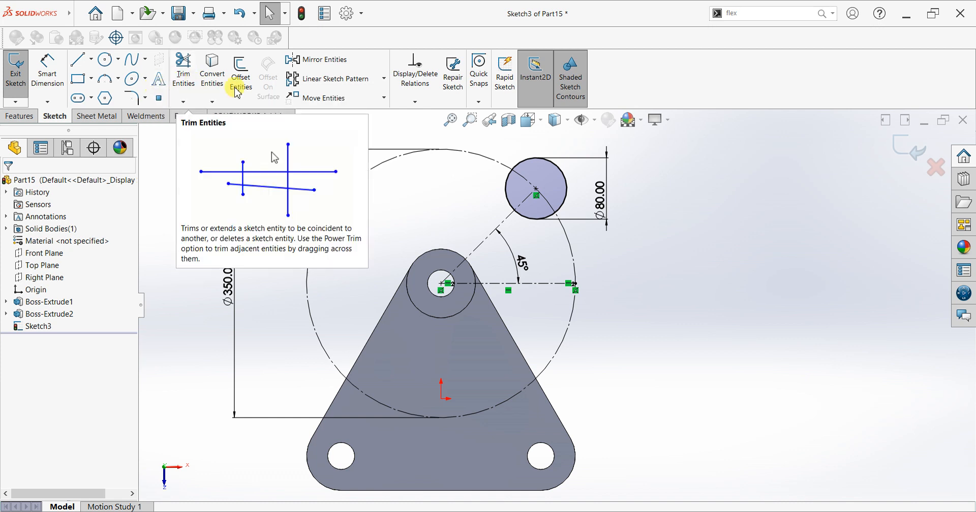
click(383, 79)
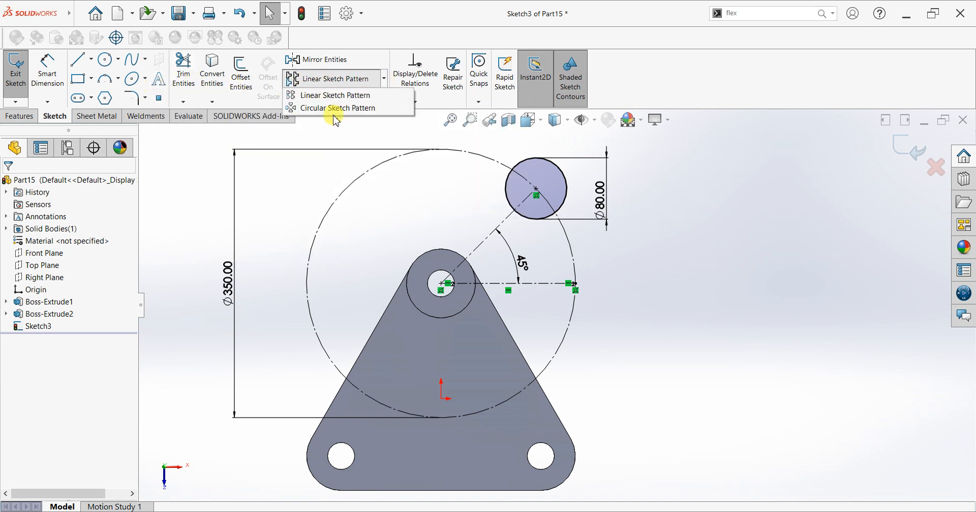
click(343, 110)
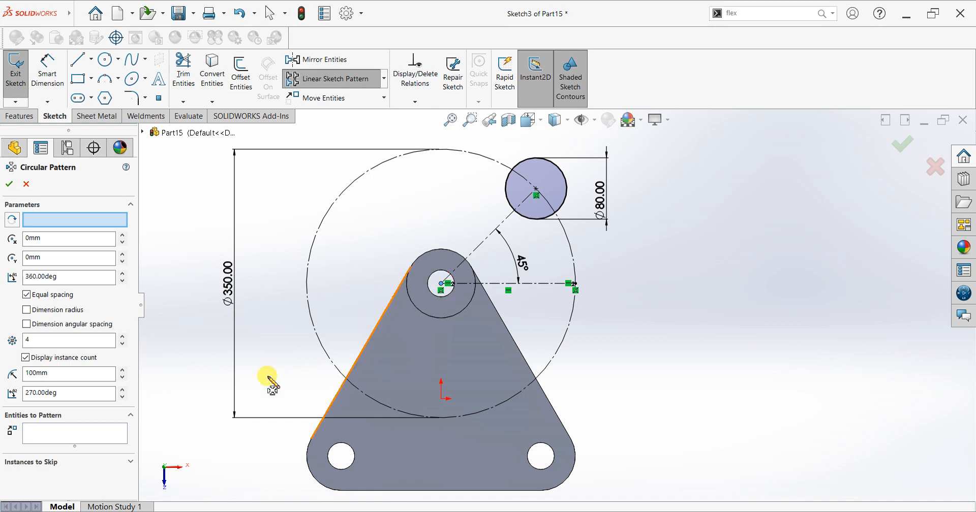
click(109, 428)
click(551, 190)
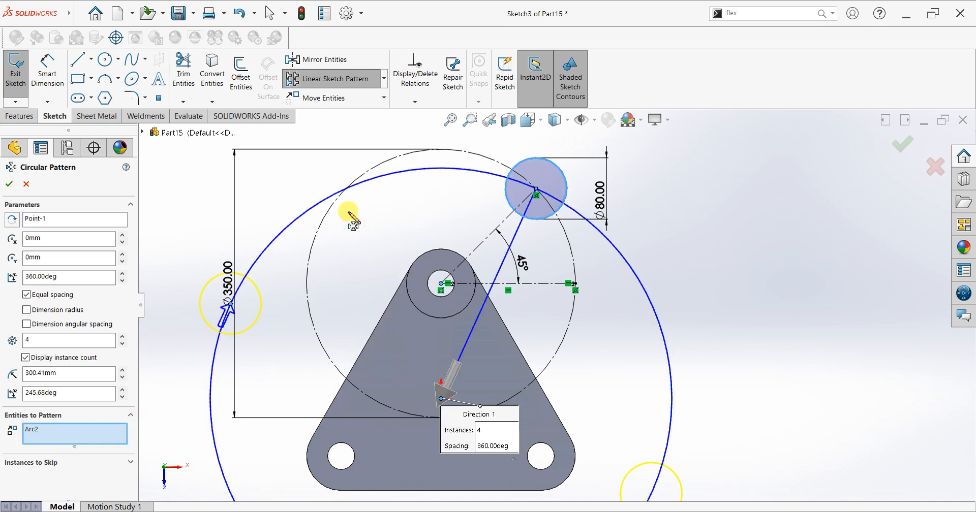
right_click(98, 219)
click(117, 219)
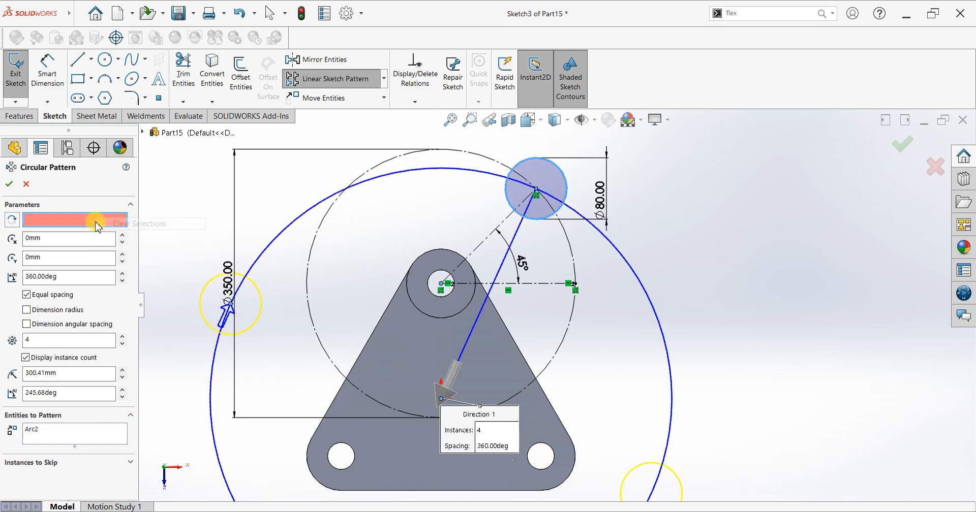
click(441, 283)
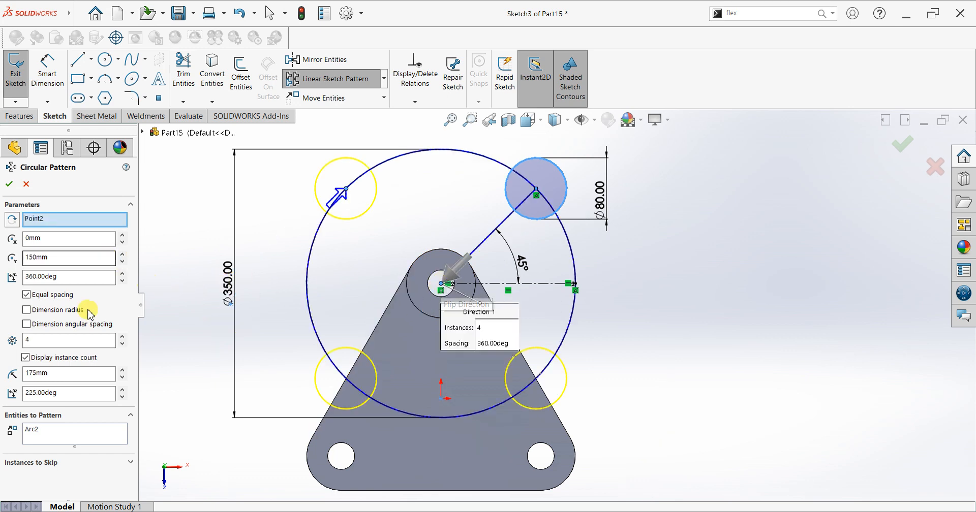
click(122, 344)
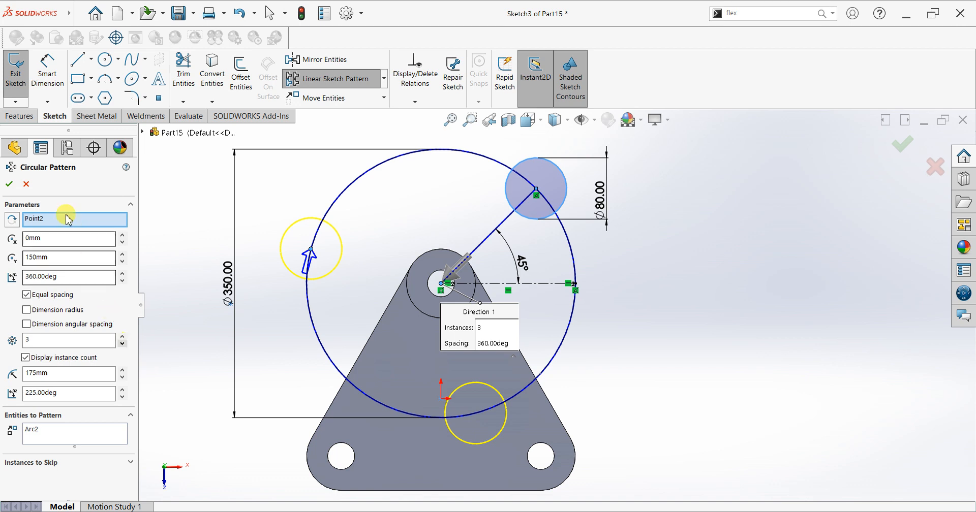
click(10, 184)
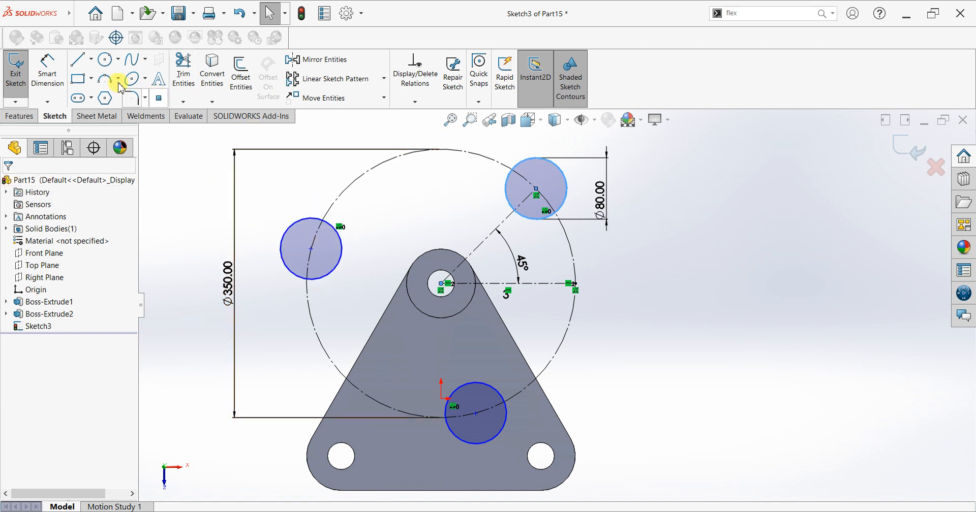
Draw two concentric circles centred on the boss hole, one of about 45 mm radius along the lobe edge and one of about 75 mm
click(103, 61)
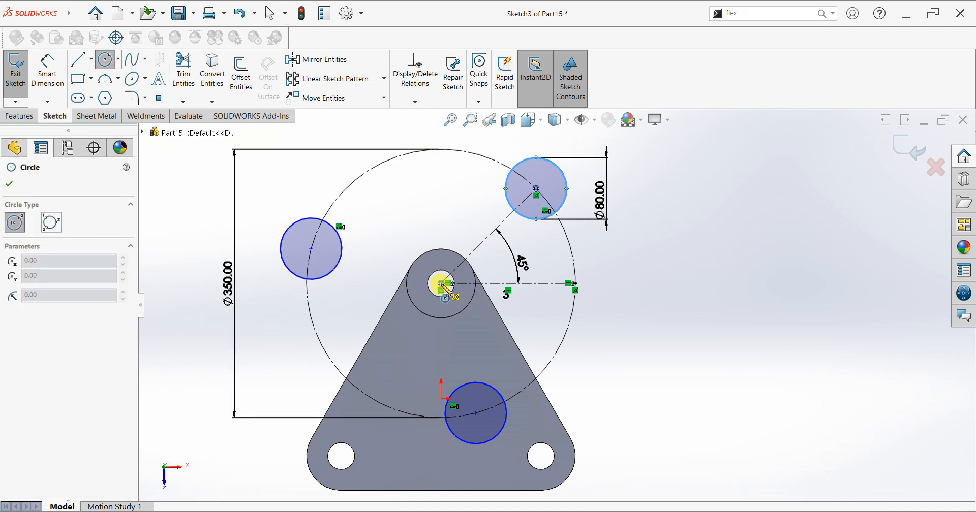
click(441, 284)
click(446, 252)
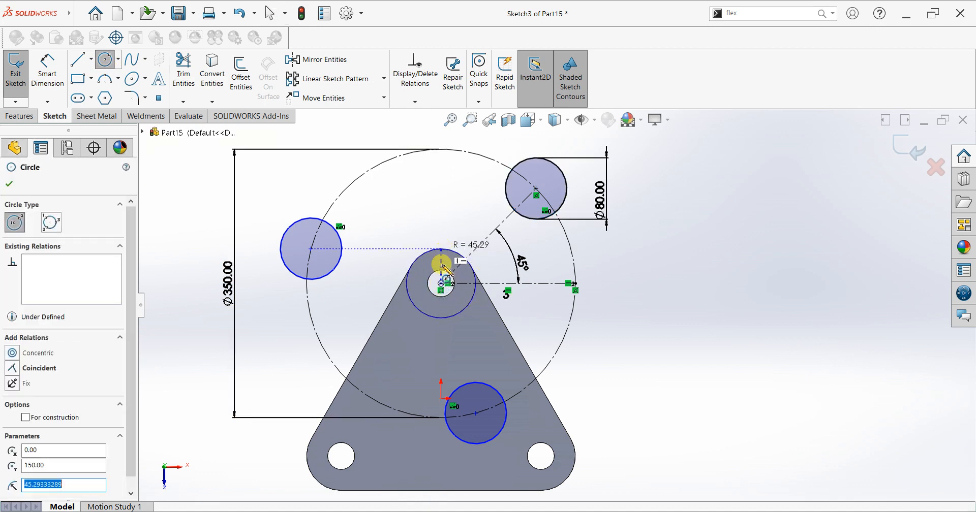
click(441, 283)
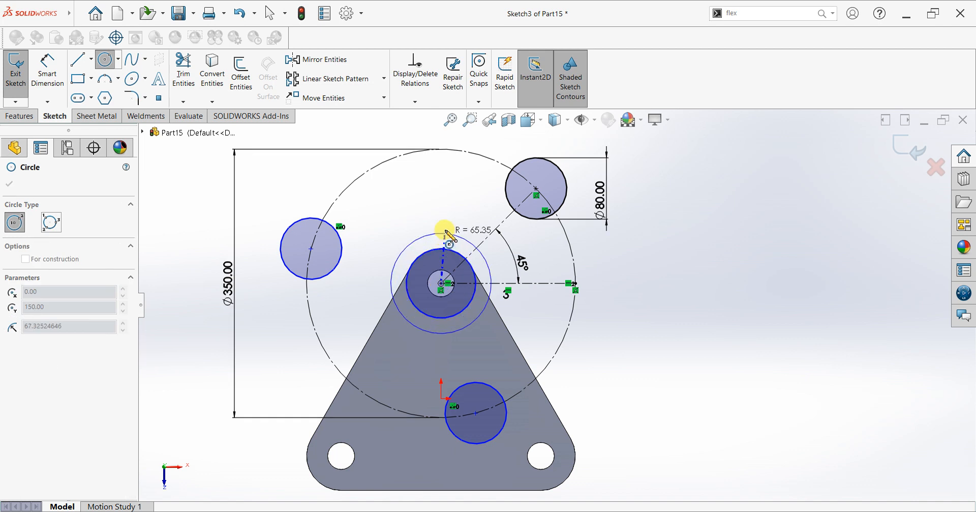
click(443, 225)
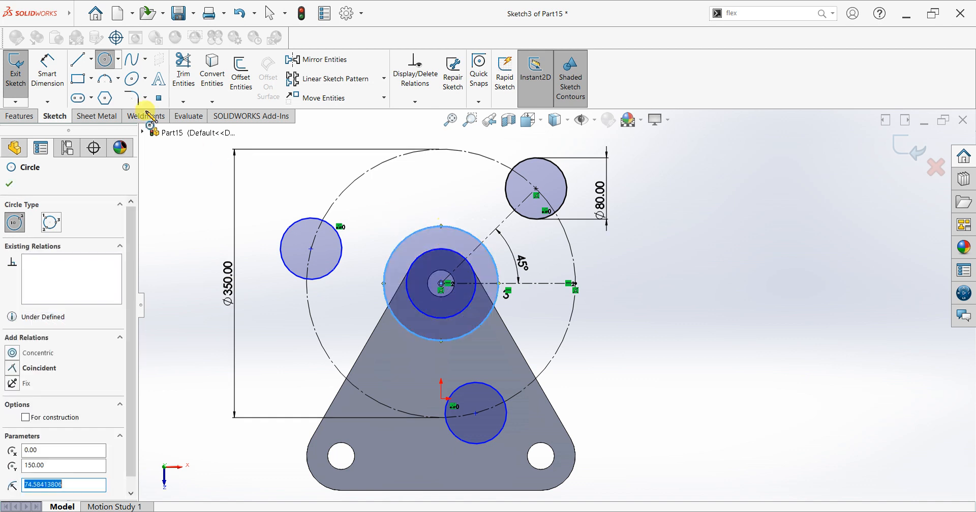
Dimension the diameter of the larger concentric circle around the boss hole as 150 mm
click(48, 71)
click(464, 227)
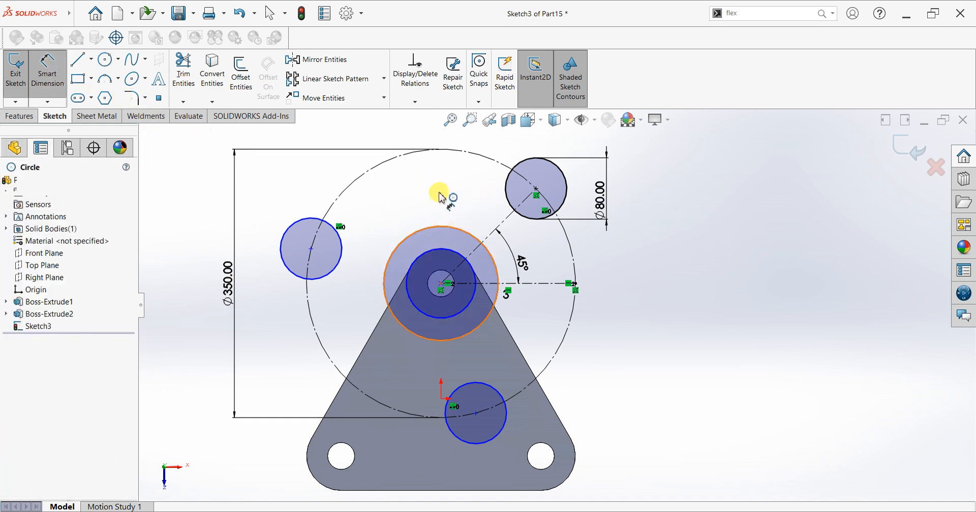
click(441, 193)
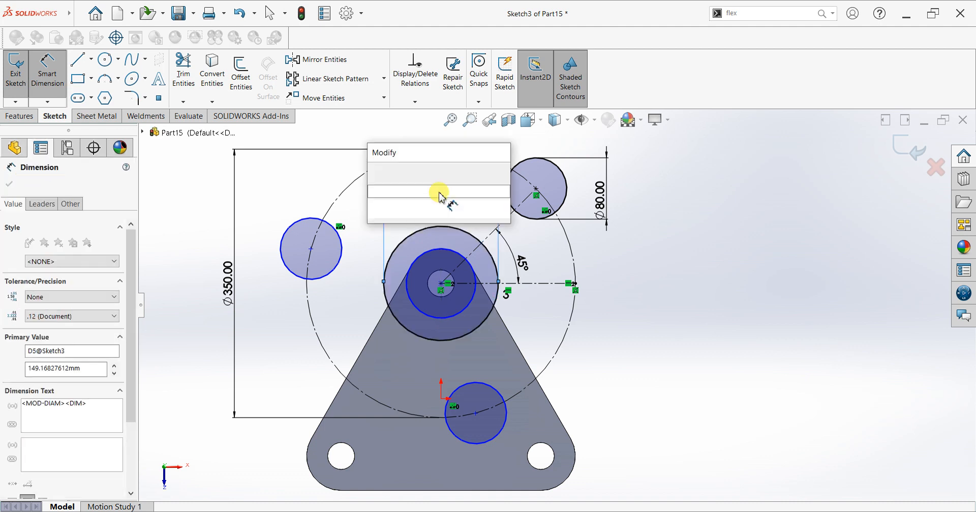
text(150)
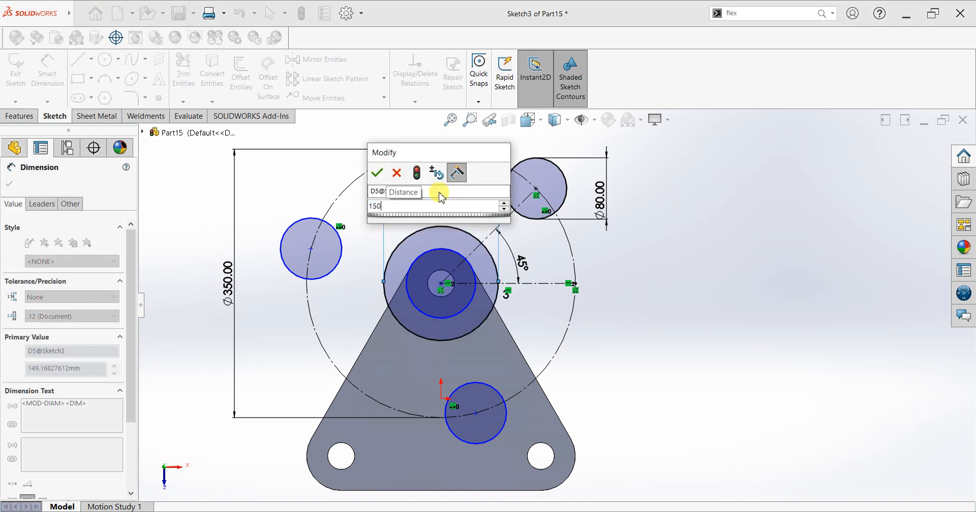
key(Return)
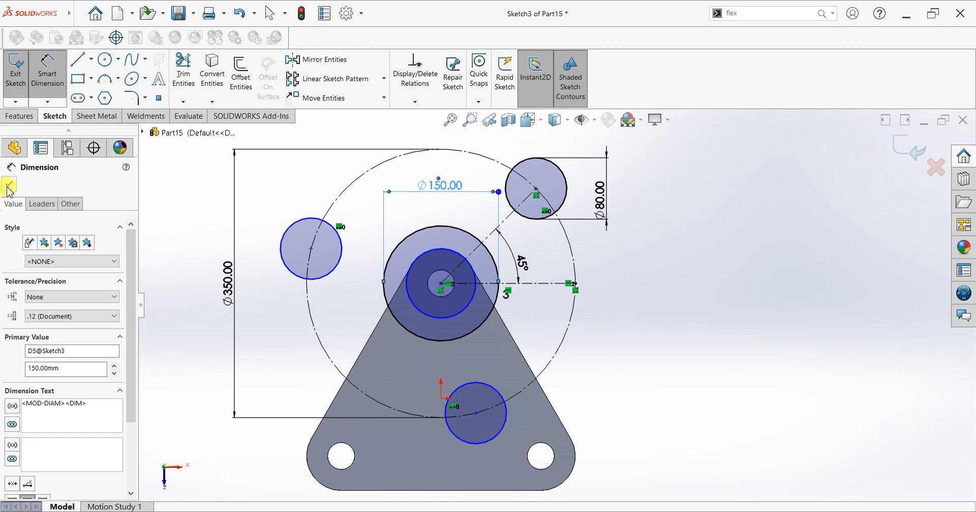
click(8, 186)
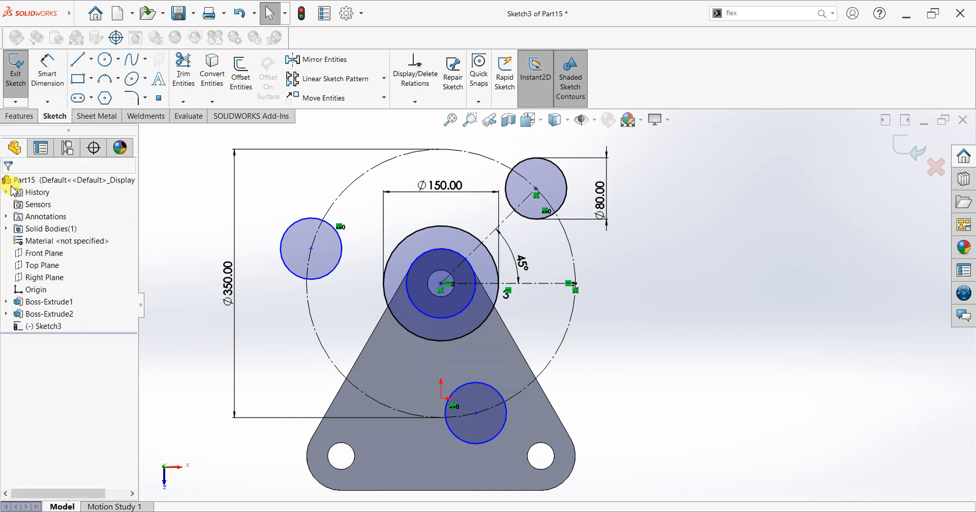
Draw a concentric circle inside the 80 mm circle at the inclined centerline's end and dimension its diameter as 40 mm
click(536, 189)
click(542, 202)
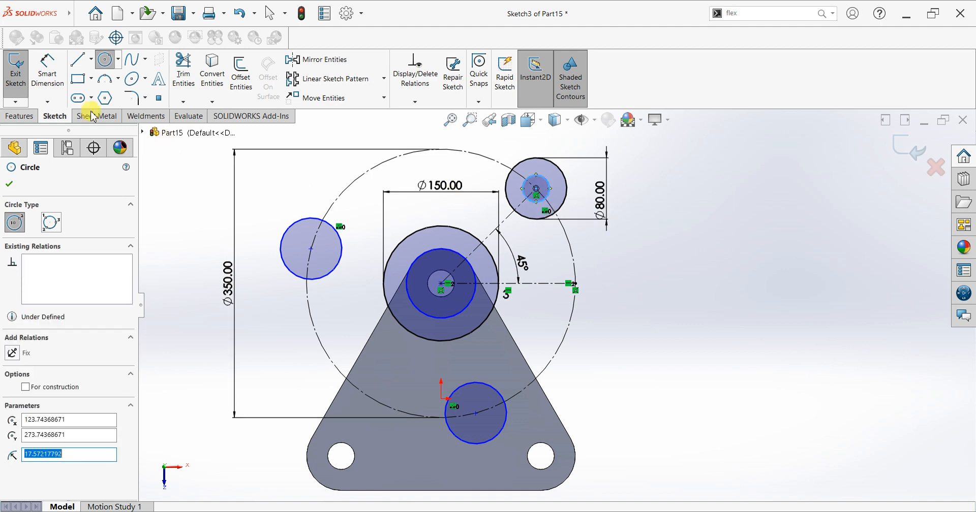
click(47, 72)
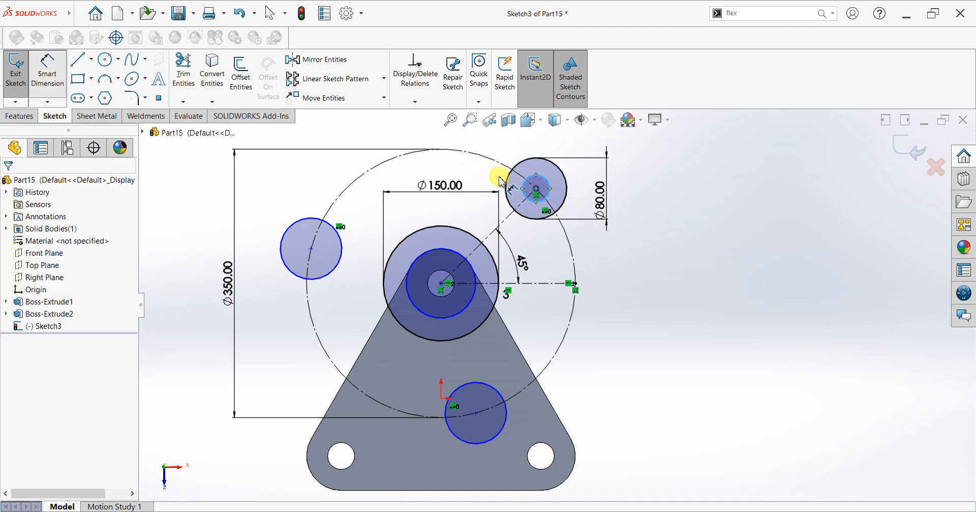
click(550, 192)
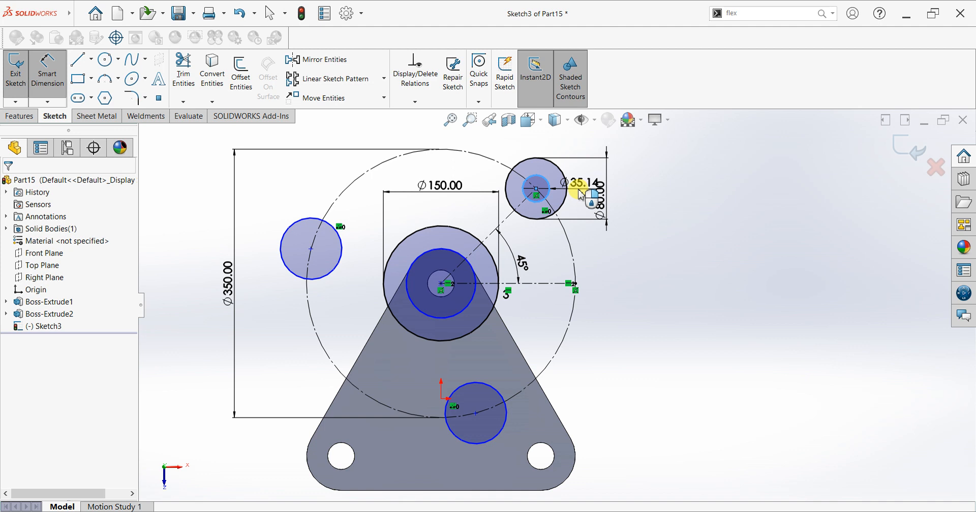
click(581, 195)
text(40)
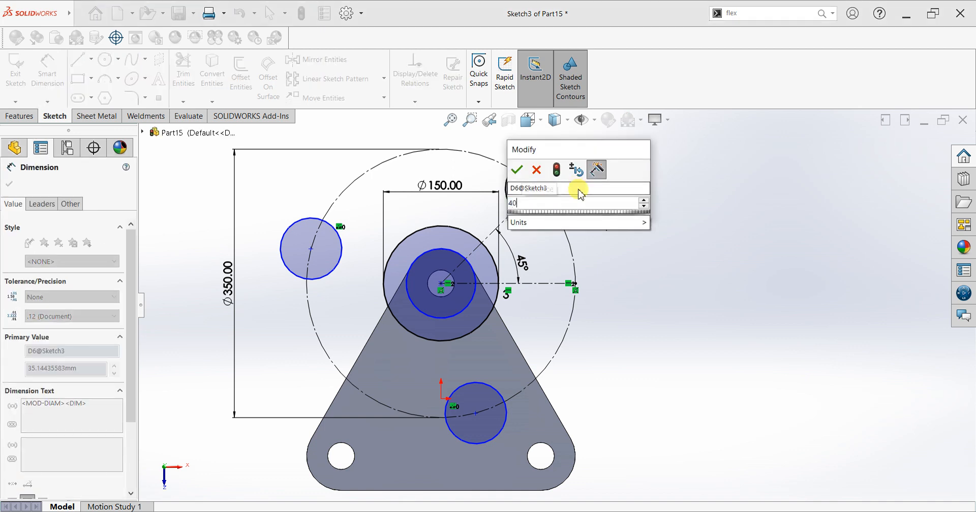
key(Return)
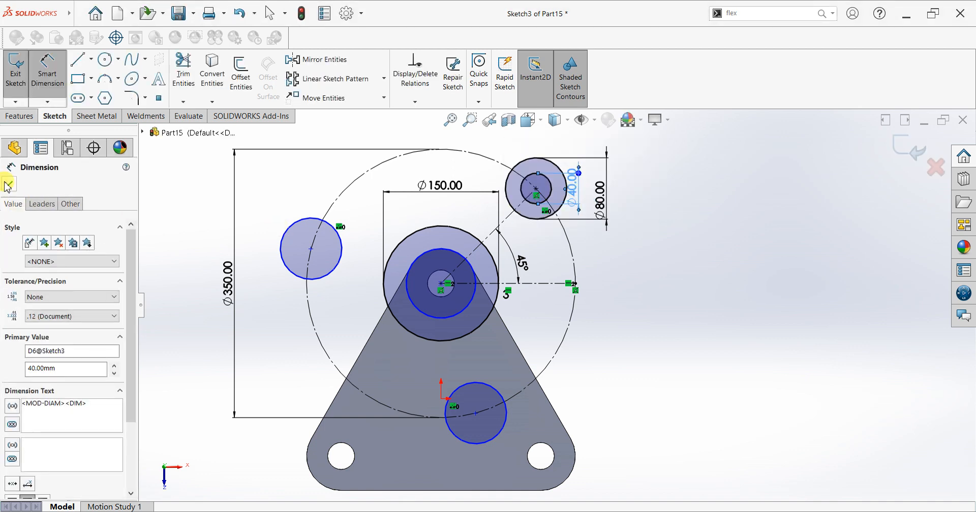
click(8, 186)
Pattern the 40 mm circle circularly about the boss hole's centre with 3 equally spaced instances over 360°
click(385, 78)
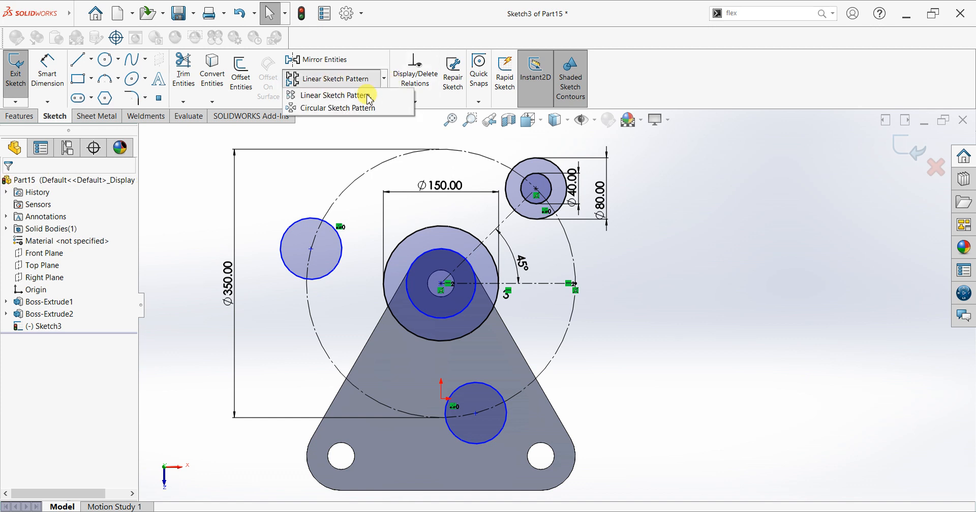
click(345, 105)
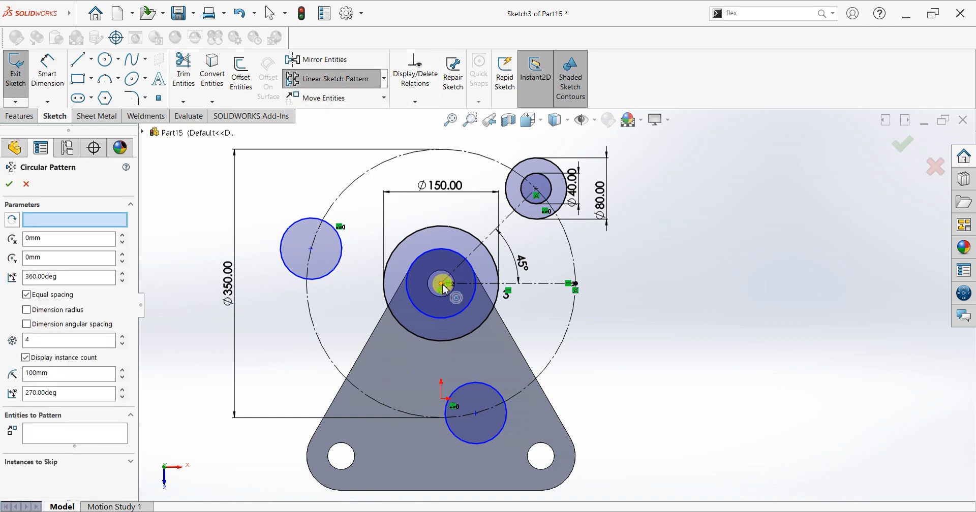
click(98, 431)
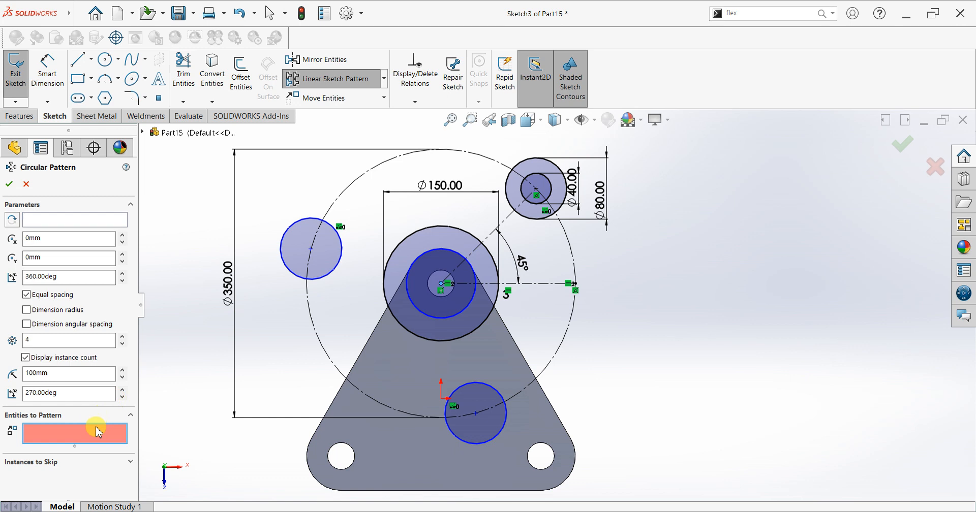
click(524, 194)
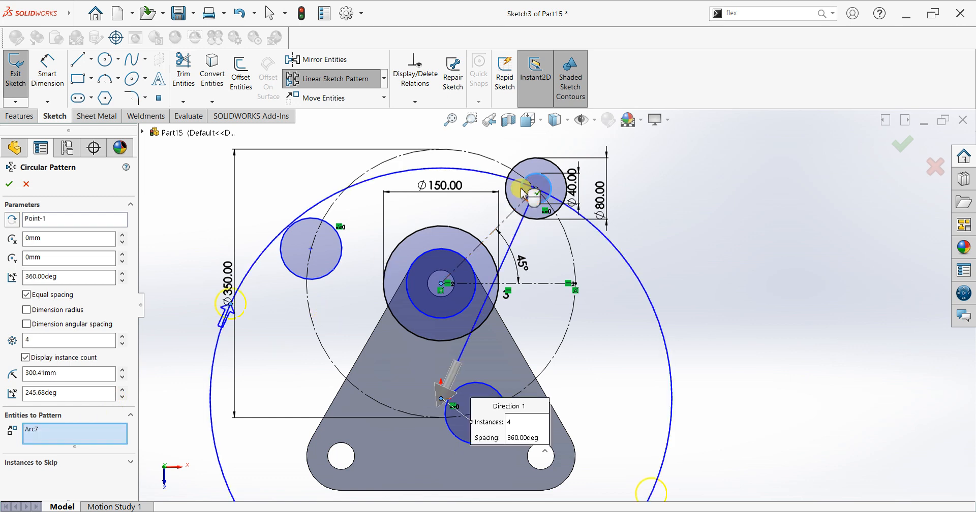
right_click(72, 220)
click(107, 225)
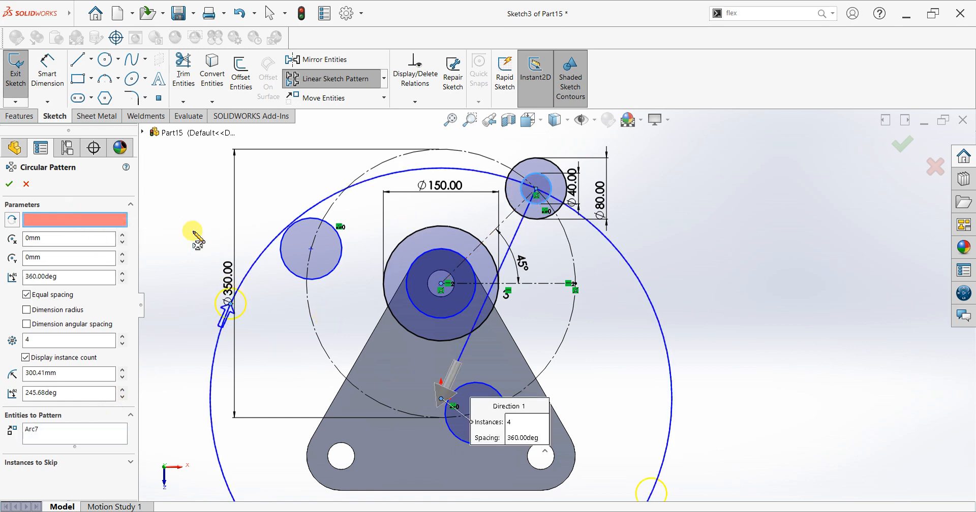
click(440, 284)
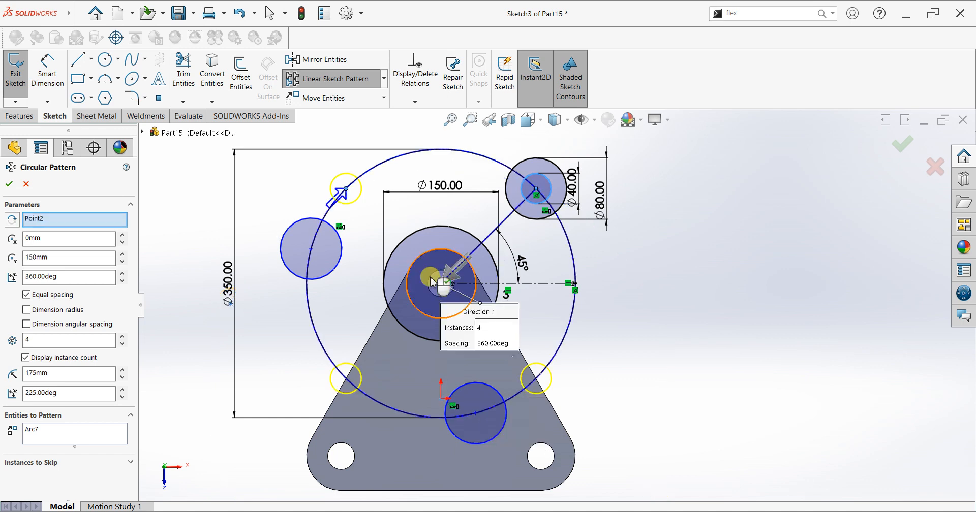
click(122, 345)
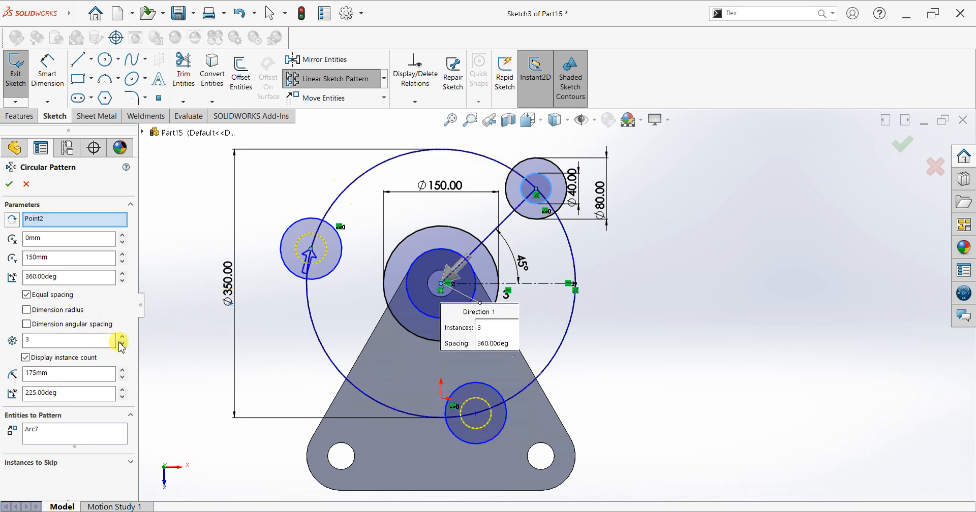
click(9, 184)
click(78, 59)
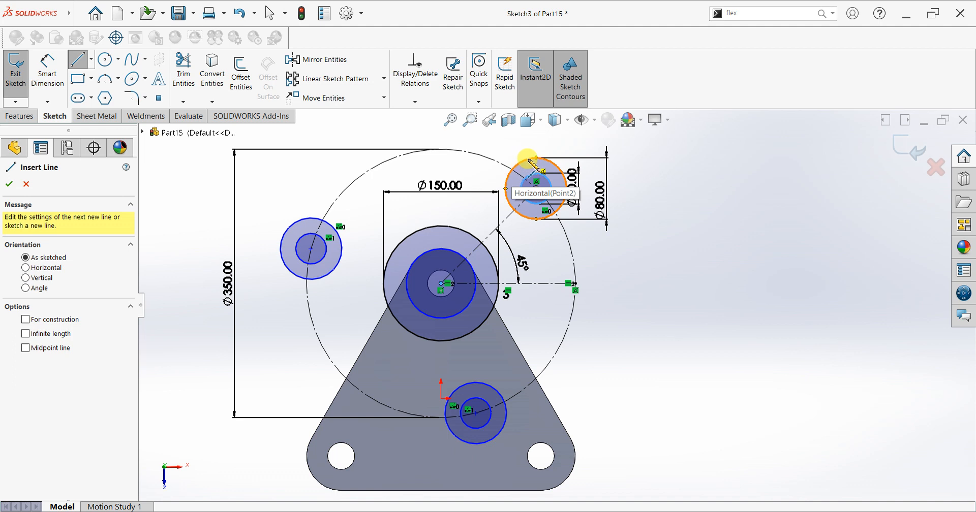
click(529, 164)
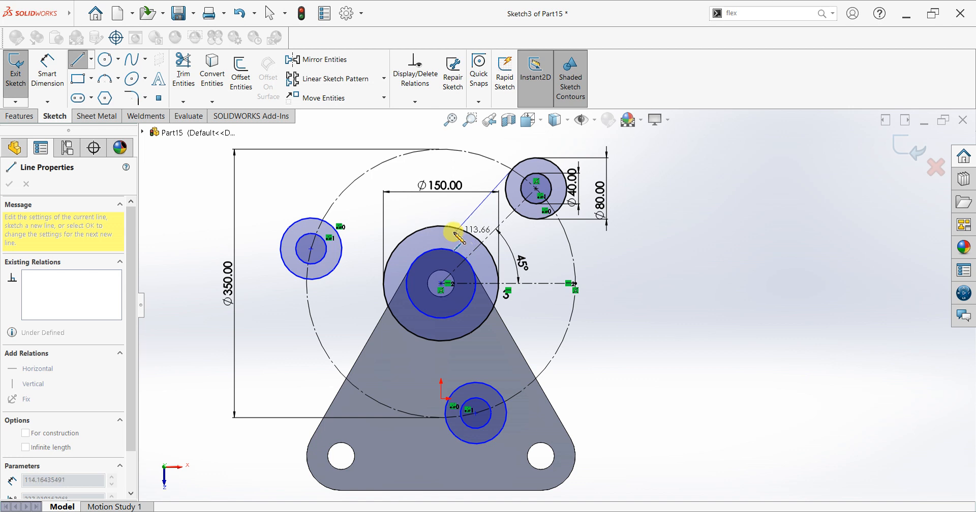
key(Escape)
key(Escape)
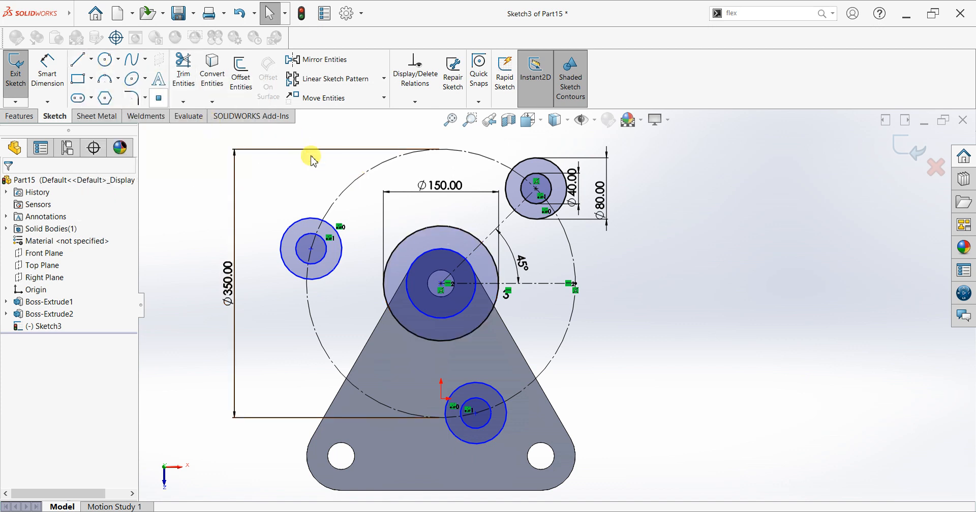
Offset the inclined construction centerline by 40 mm in both directions, with dimensions added
click(242, 75)
click(512, 216)
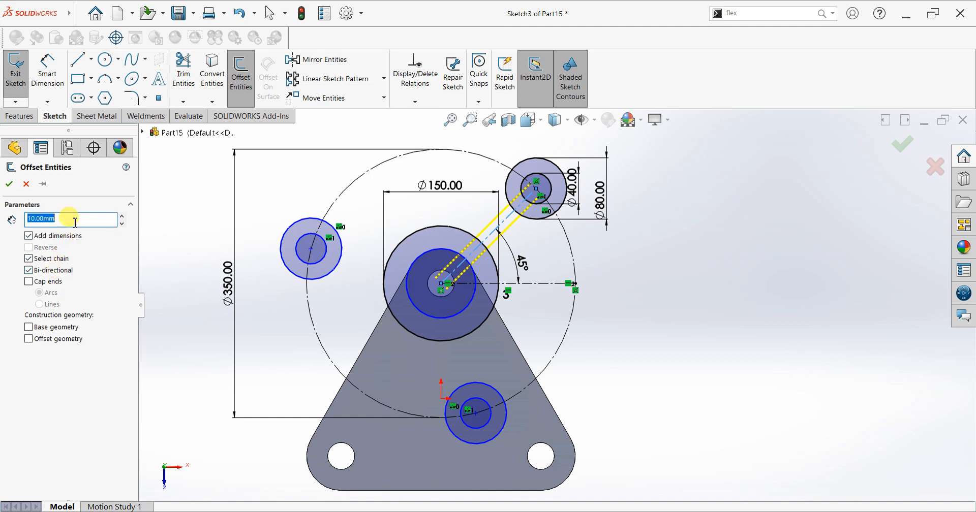
key(Return)
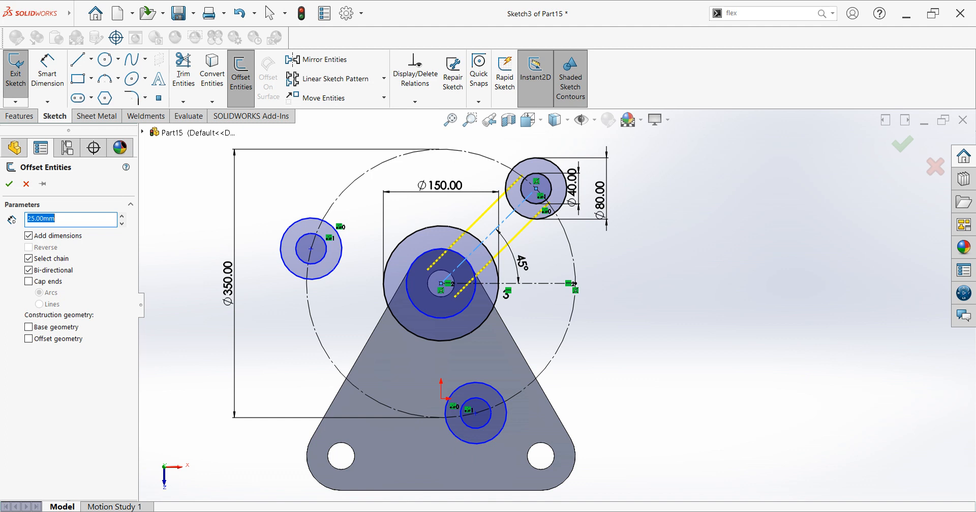
key(Return)
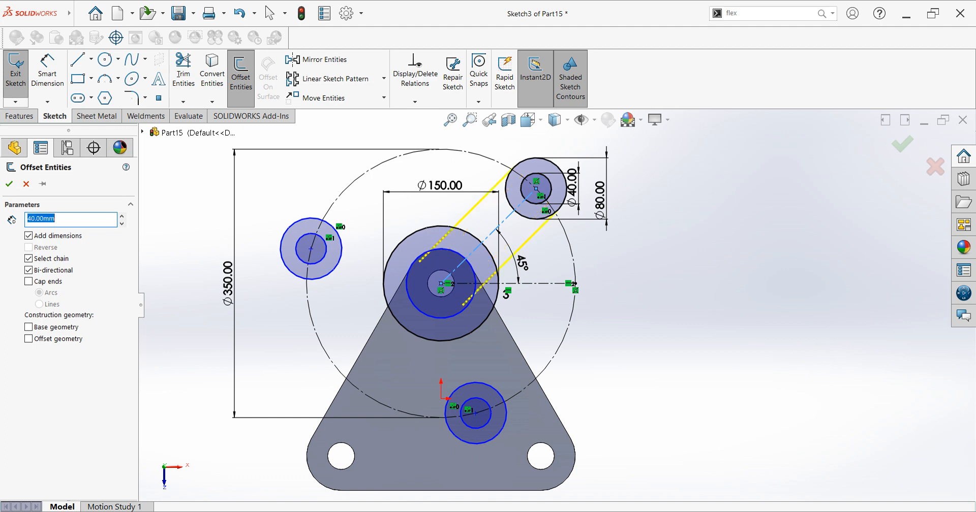
click(10, 186)
Trim away the portions of the two offset lines that lie inside the 150 mm circle
click(183, 71)
scroll(473, 219, down, 2)
mouse_move(419, 259)
mouse_down()
mouse_move(439, 259)
mouse_move(486, 297)
mouse_move(498, 341)
mouse_move(488, 312)
mouse_move(488, 345)
mouse_move(443, 333)
mouse_move(399, 303)
mouse_move(431, 356)
mouse_move(470, 354)
mouse_move(484, 275)
mouse_up()
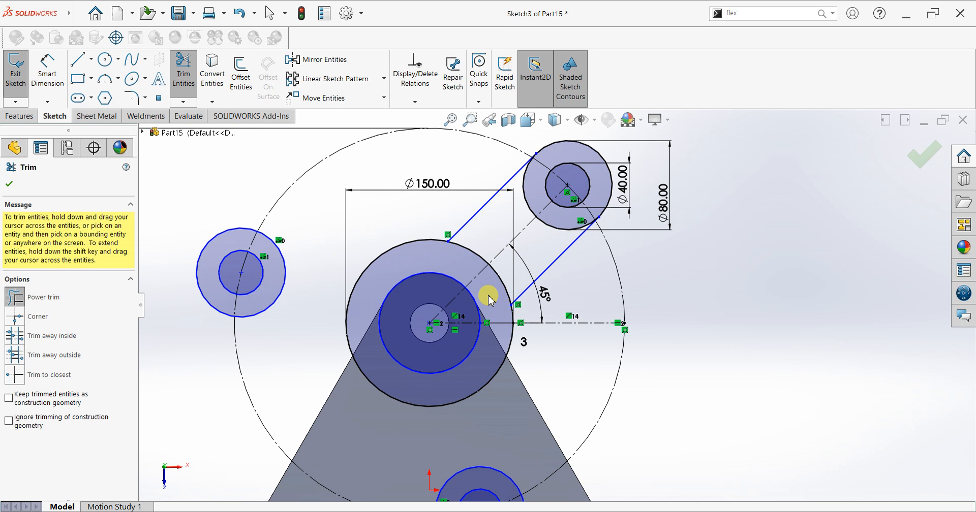
drag(490, 298, 488, 297)
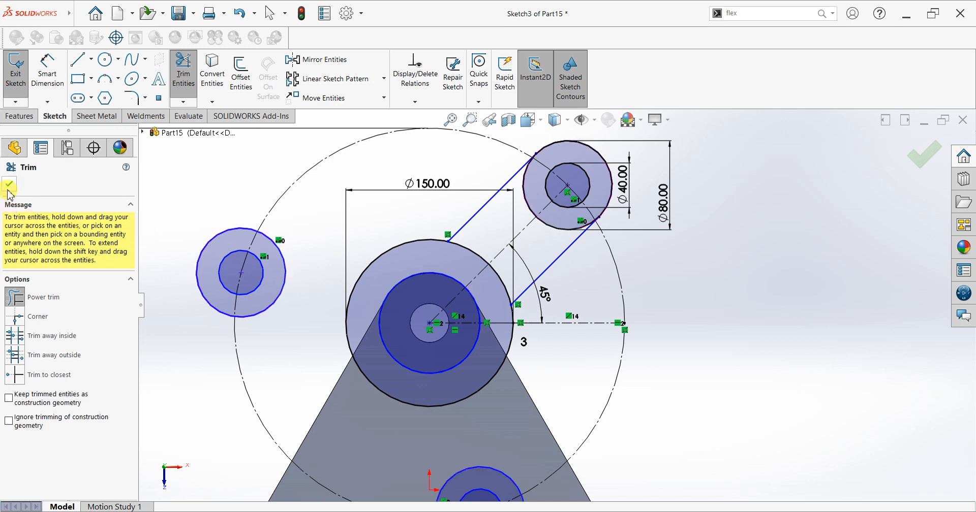
click(10, 186)
Pattern the two trimmed arm lines circularly about the boss hole's centre with 3 equally spaced instances over 360°
click(384, 81)
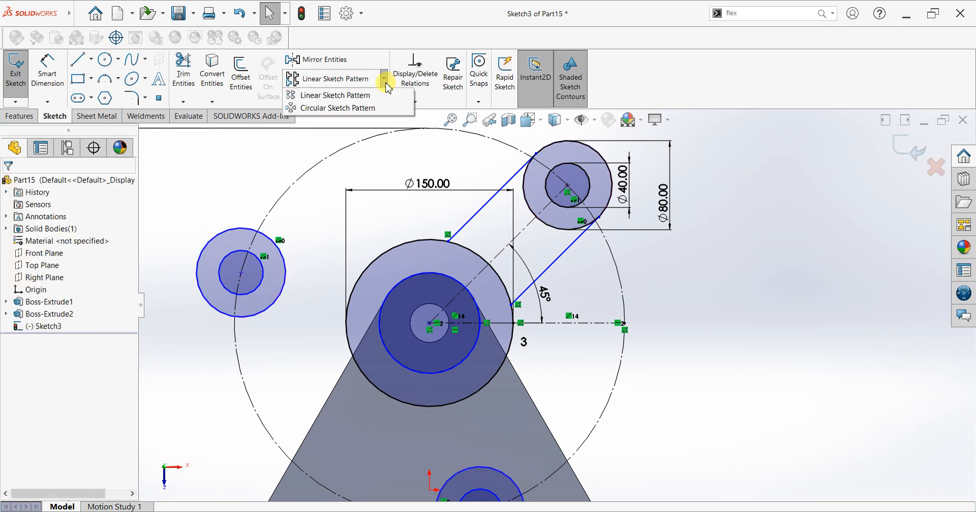
click(338, 107)
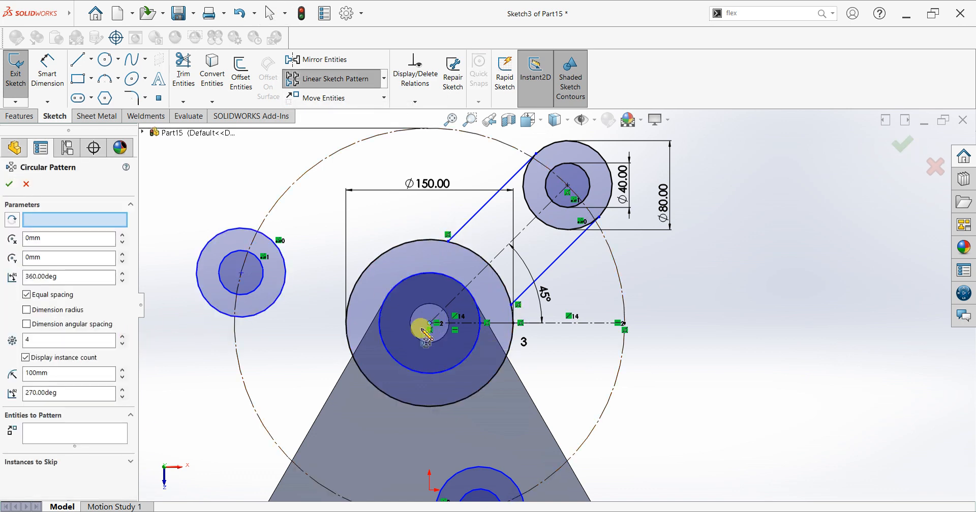
click(84, 437)
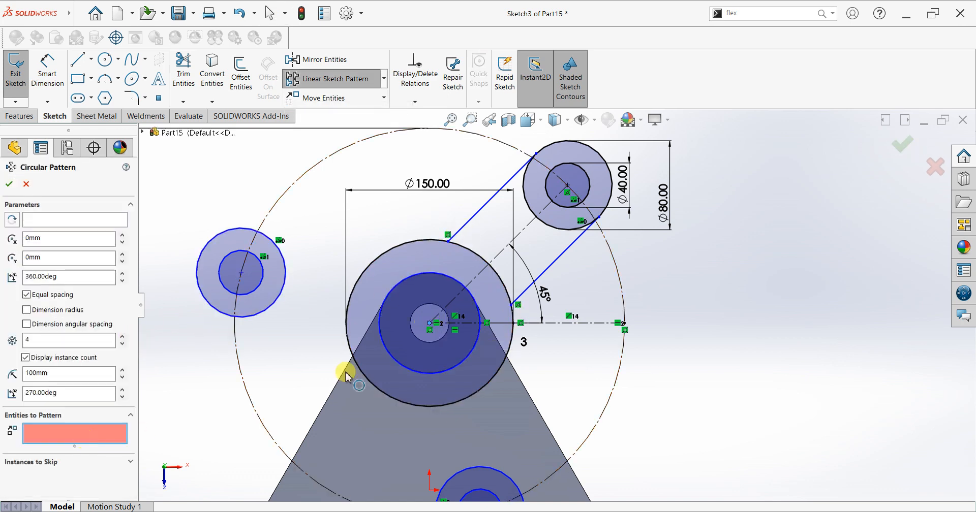
click(546, 277)
click(481, 214)
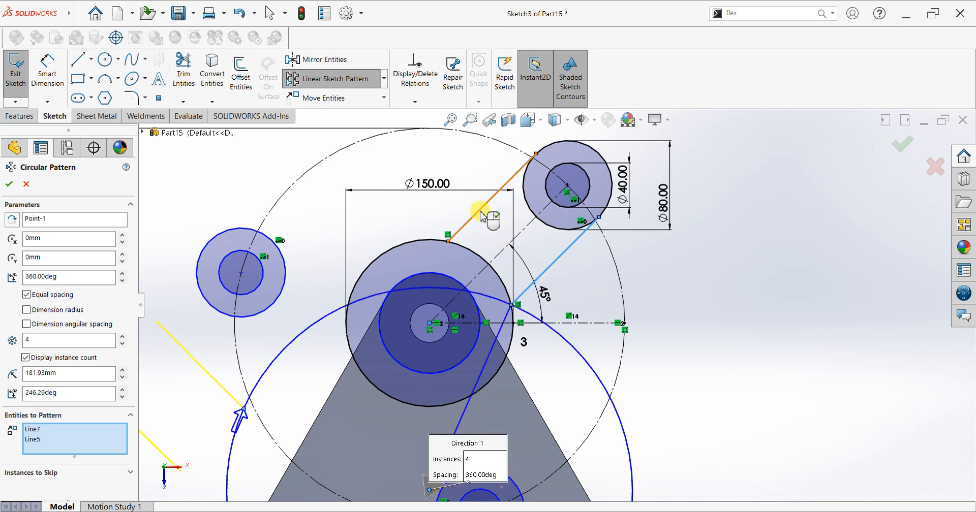
click(51, 221)
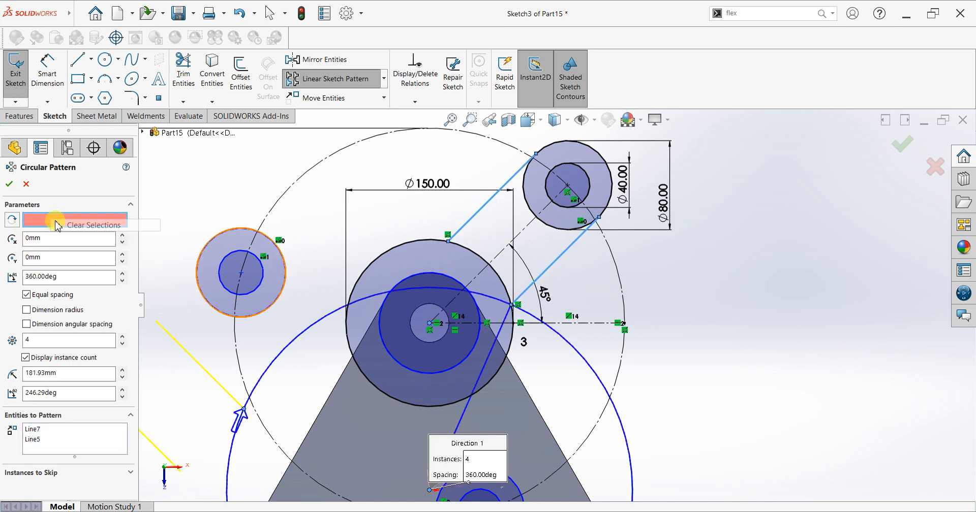
click(430, 324)
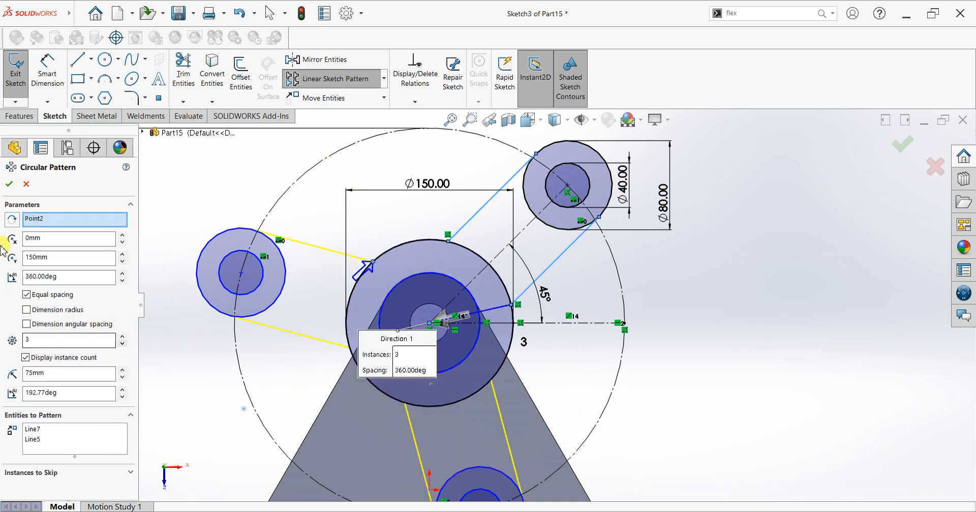
click(9, 186)
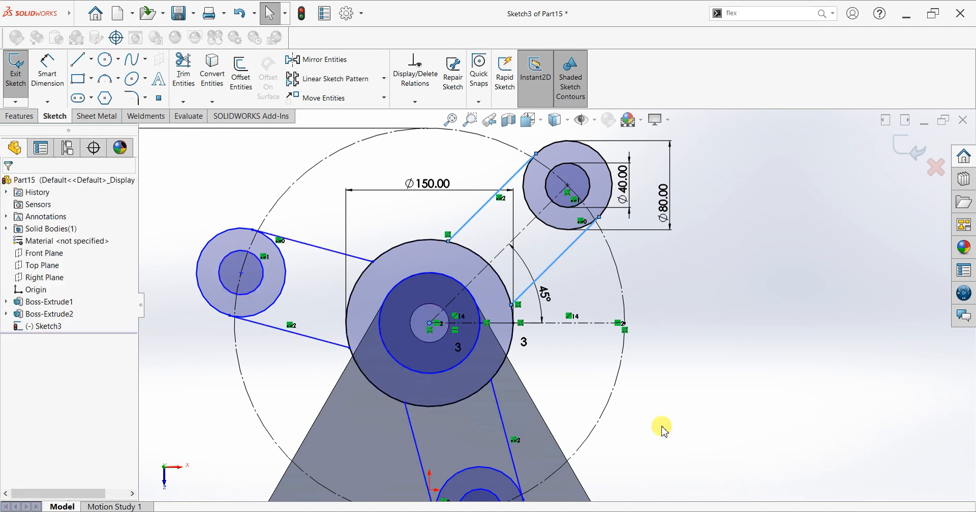
Extrude only the ring between the two concentric circles around the boss hole to a blind depth of 20 mm
scroll(660, 427, up, 3)
mouse_move(631, 346)
middle_down()
mouse_move(630, 279)
mouse_move(633, 307)
middle_up()
click(19, 116)
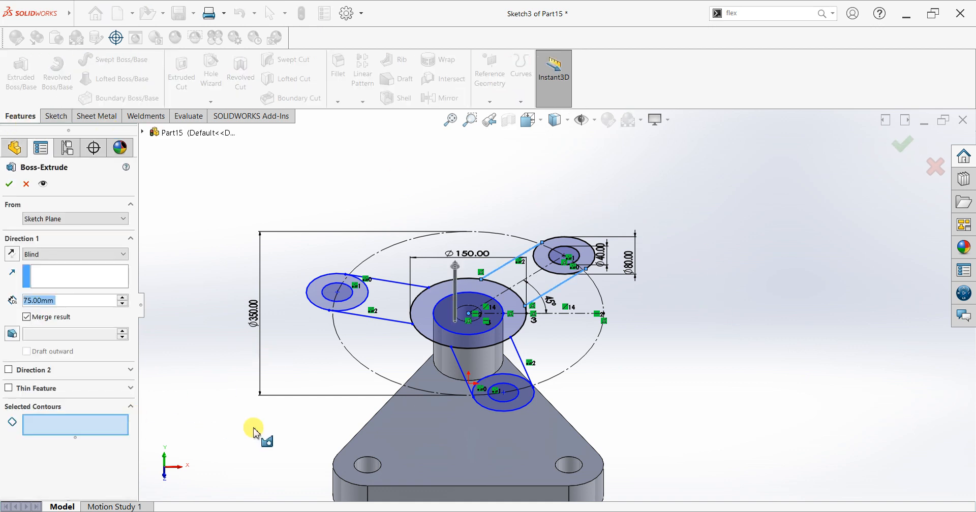
click(424, 322)
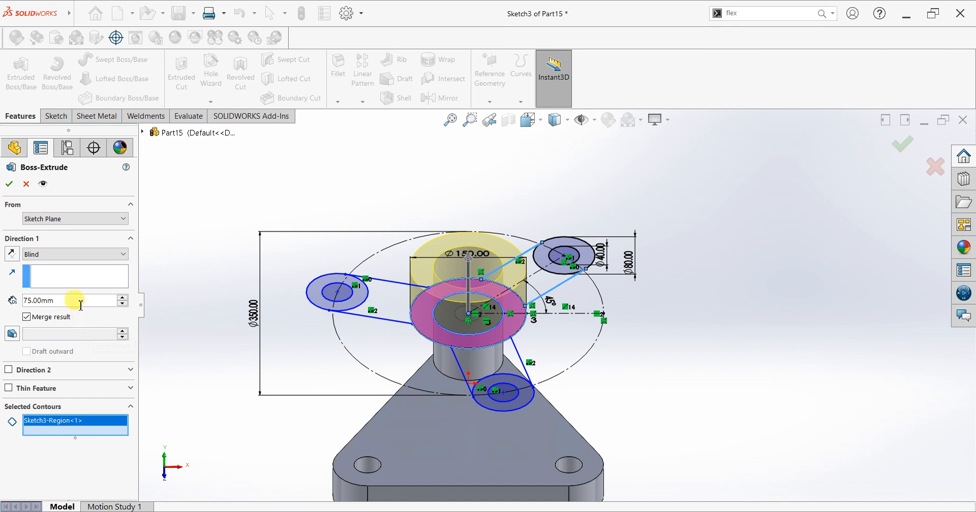
text(20)
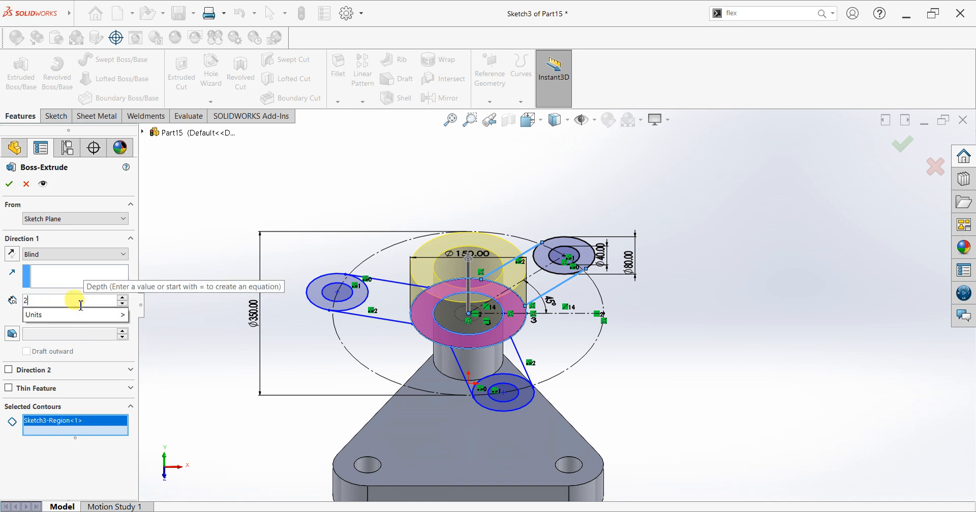
key(Return)
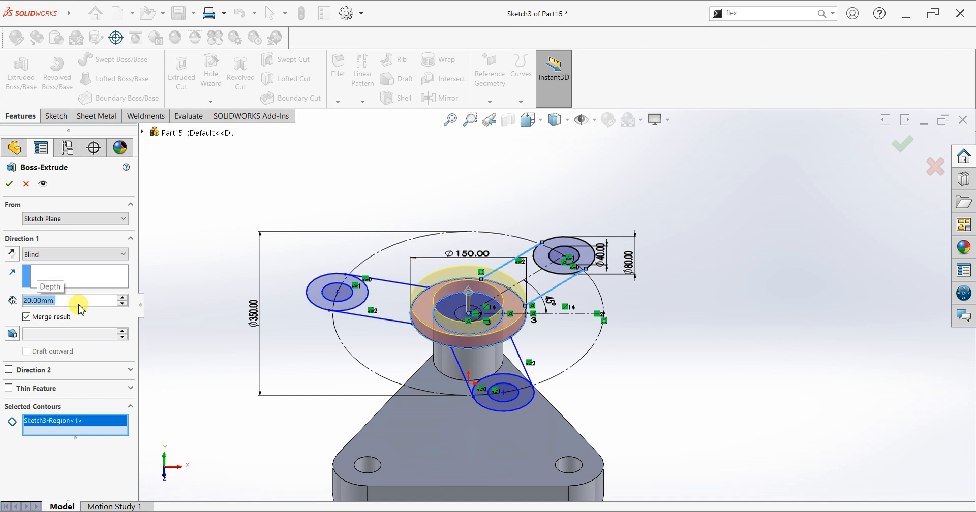
click(9, 185)
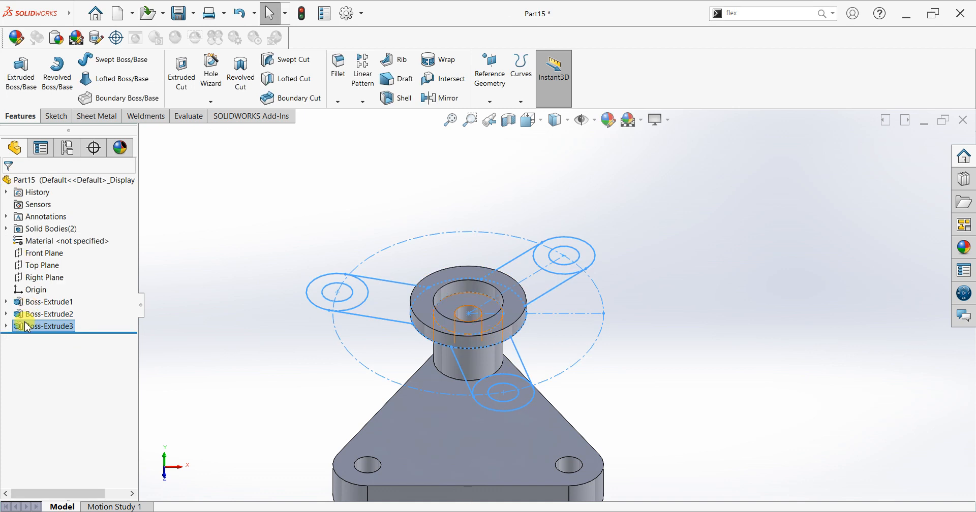
Reuse the hub sketch to extrude the three rings between the 40 mm and 80 mm circles to a depth of 20 mm
click(6, 326)
click(49, 338)
click(20, 91)
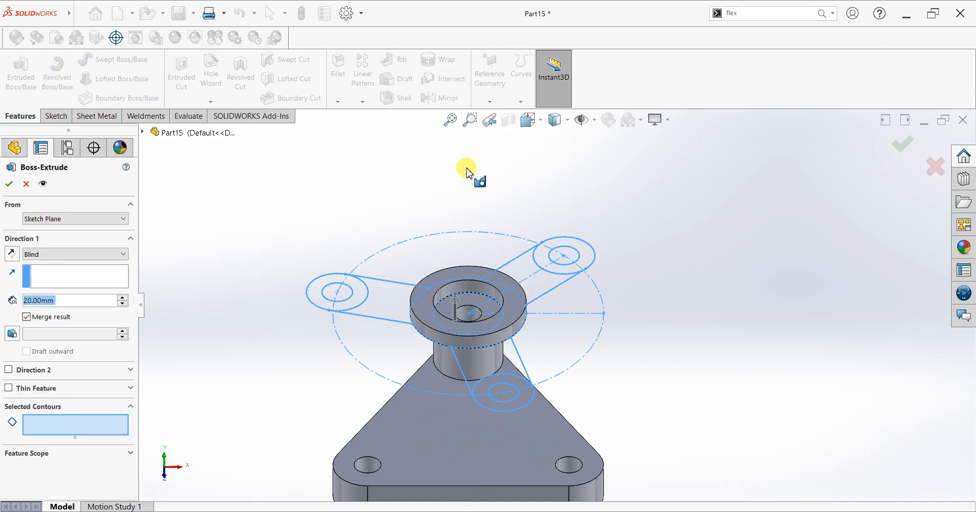
click(564, 244)
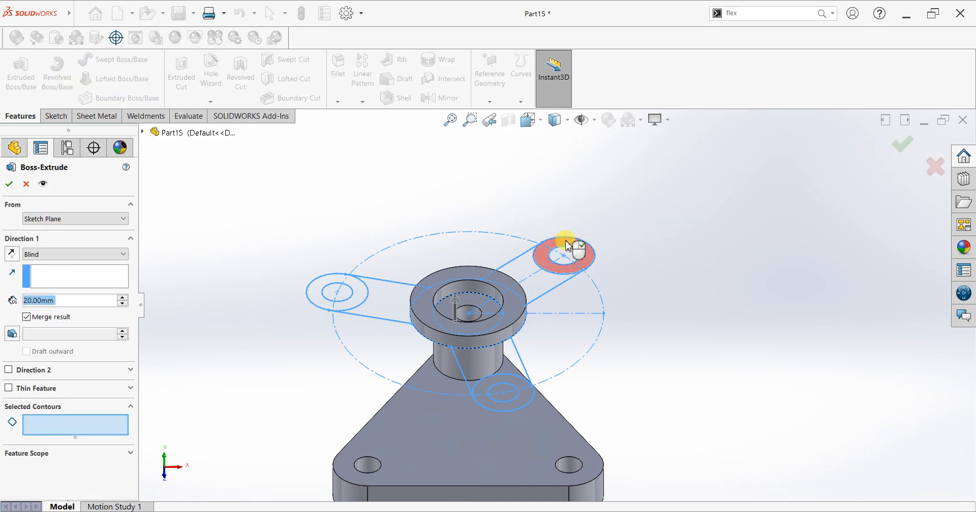
click(331, 282)
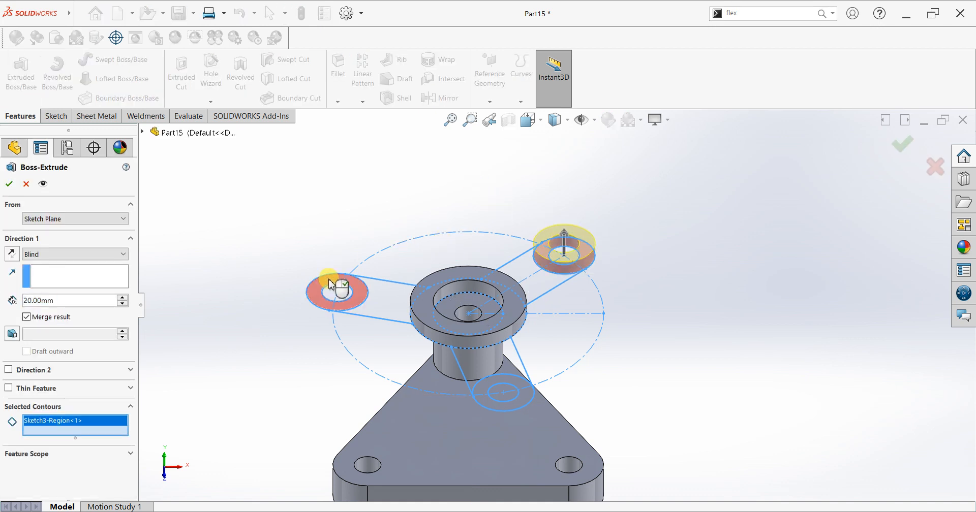
click(497, 406)
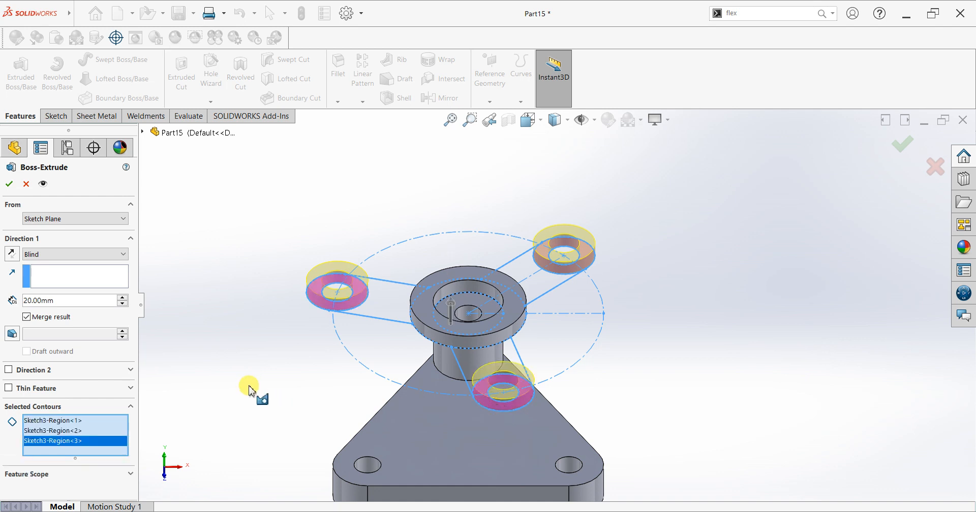
click(10, 184)
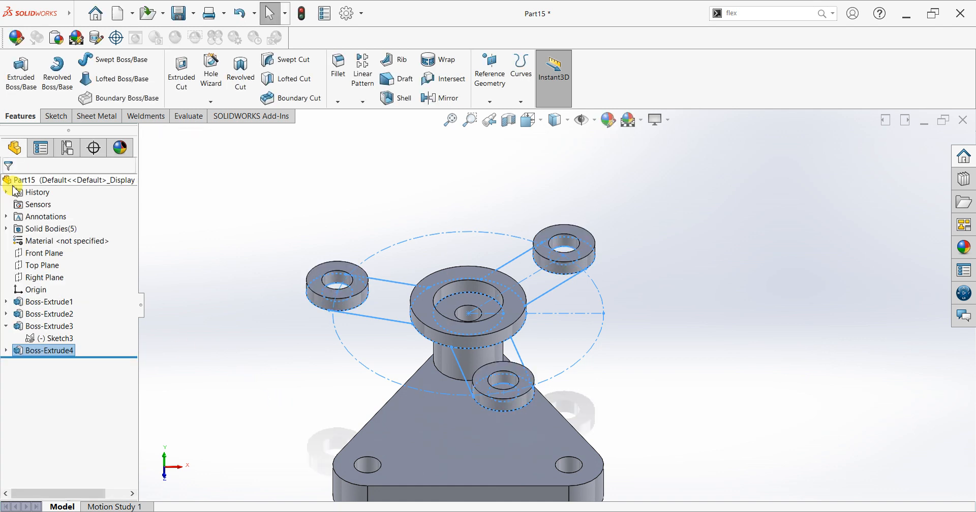
Reuse the hub sketch to extrude the three arm regions between the central ring and the end rings by 10 mm
click(189, 268)
click(6, 350)
click(53, 363)
click(21, 71)
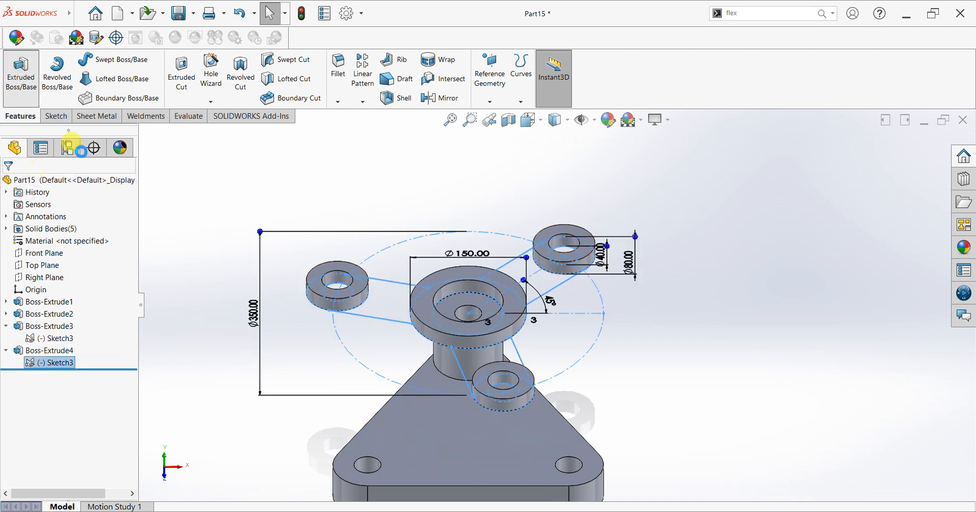
click(394, 307)
click(549, 282)
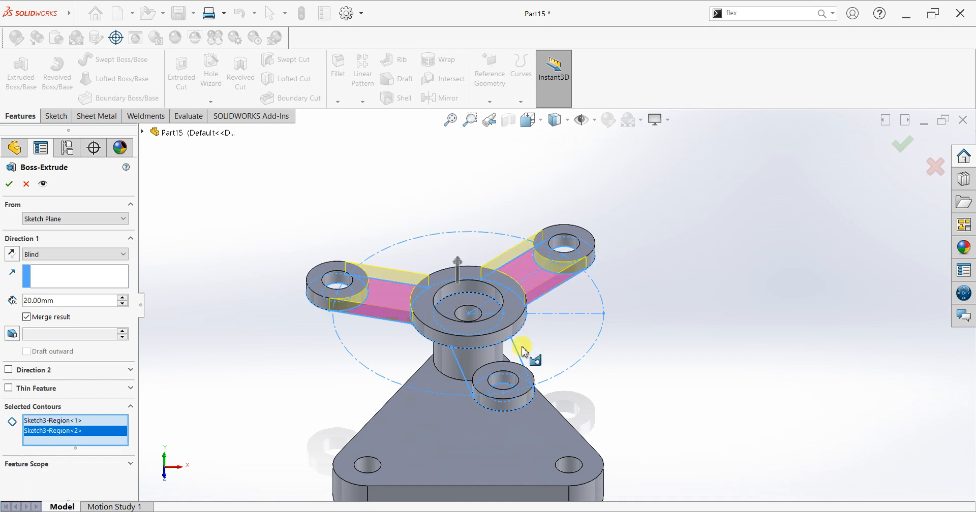
click(510, 355)
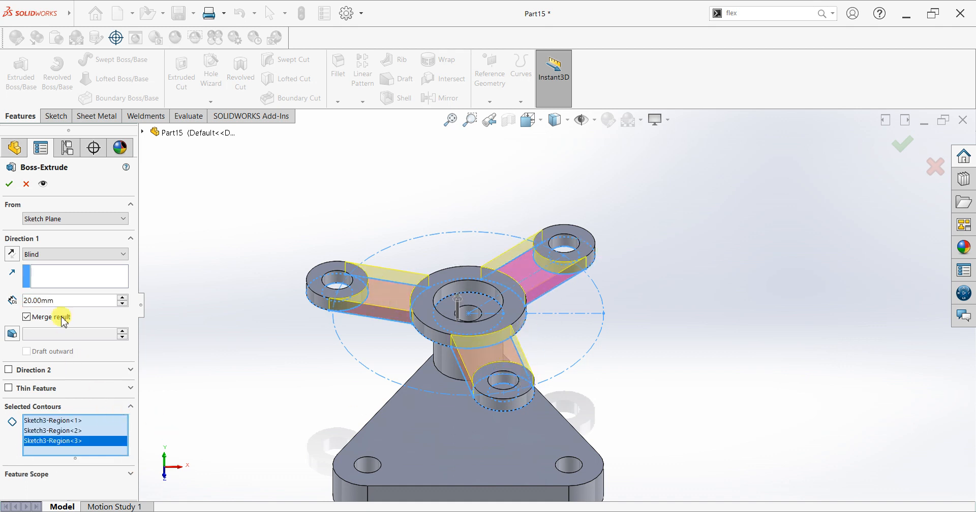
text(10)
key(Return)
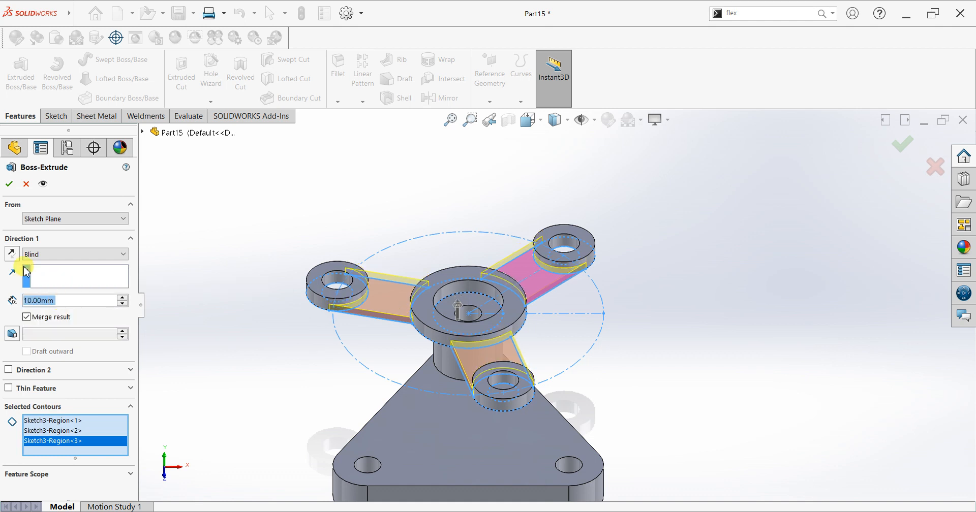
click(9, 184)
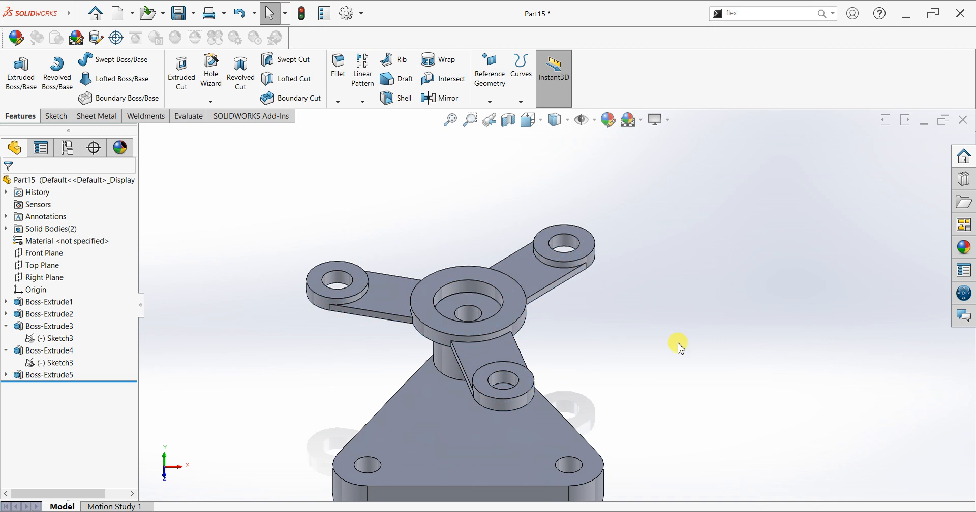
Start a sketch on the base plate's upper face and draw a circle about 140 mm in diameter centred on the origin
mouse_move(624, 336)
middle_down()
mouse_move(559, 328)
mouse_move(575, 310)
mouse_move(624, 319)
mouse_move(621, 342)
middle_up()
scroll(584, 427, up, 3)
scroll(486, 399, down, 3)
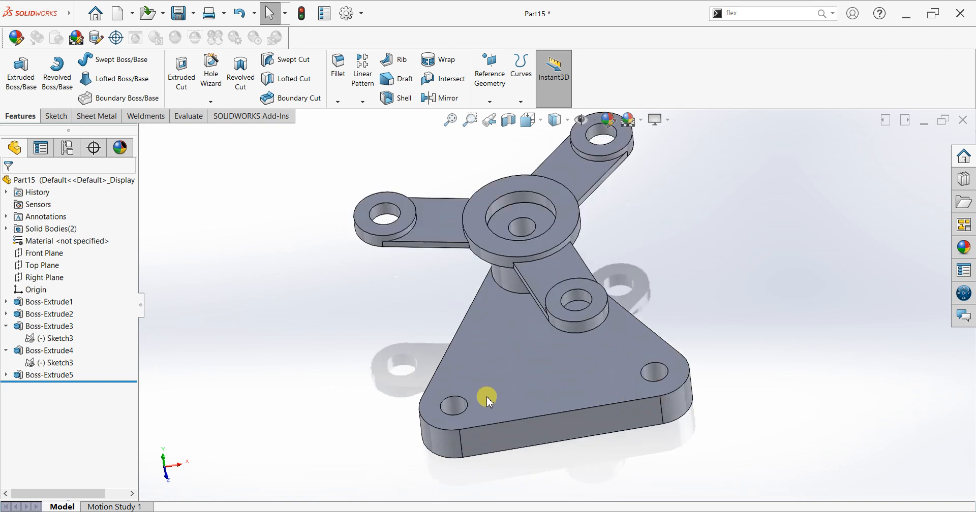
click(535, 382)
click(580, 351)
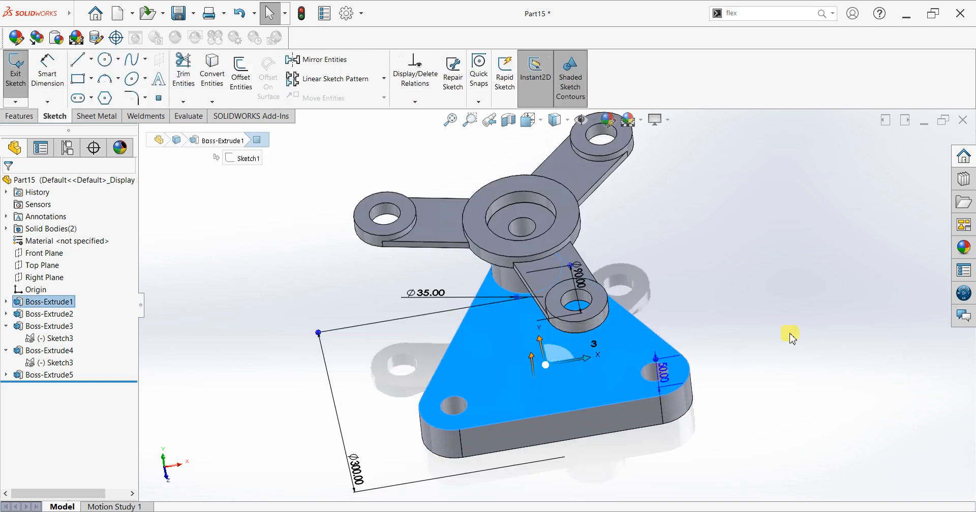
key(ctrl+8)
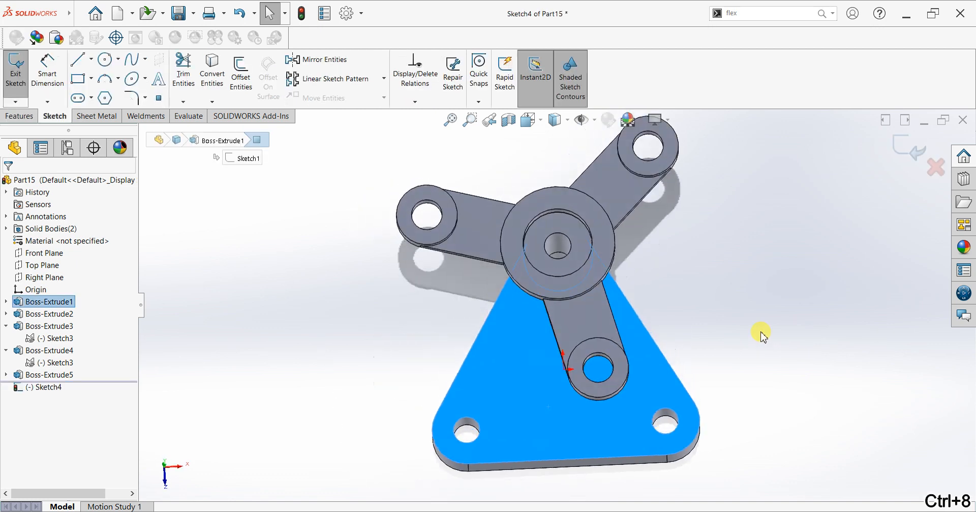
click(103, 61)
click(570, 378)
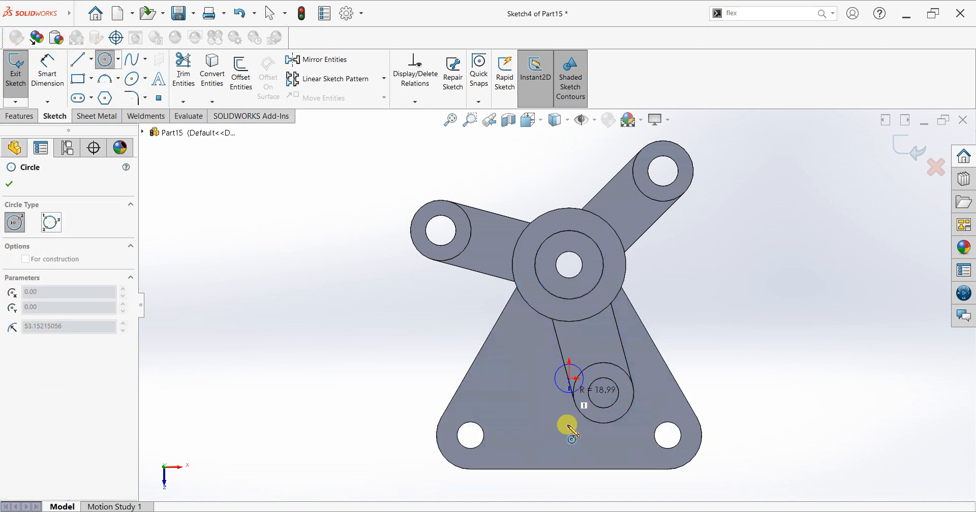
click(569, 433)
Dimension the diameter of the origin-centred circle on the plate as 140 mm
click(47, 69)
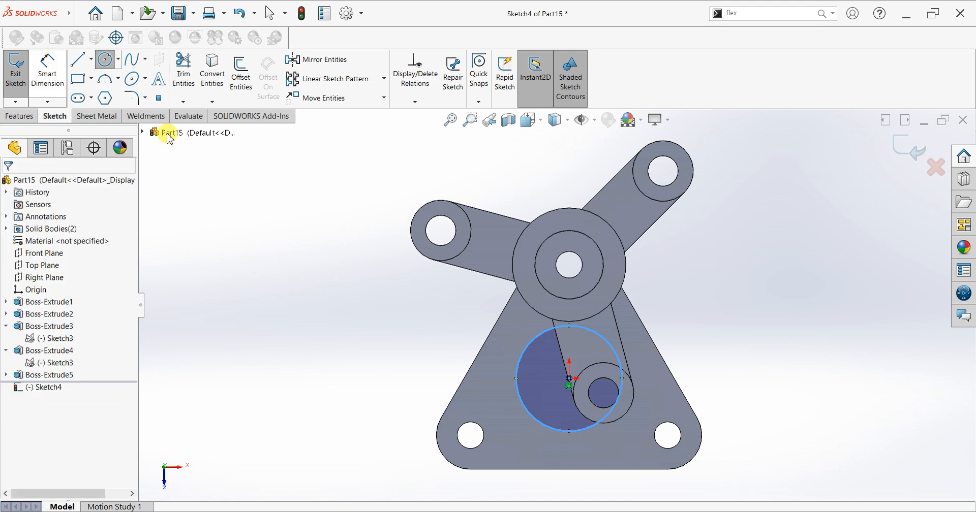
click(517, 381)
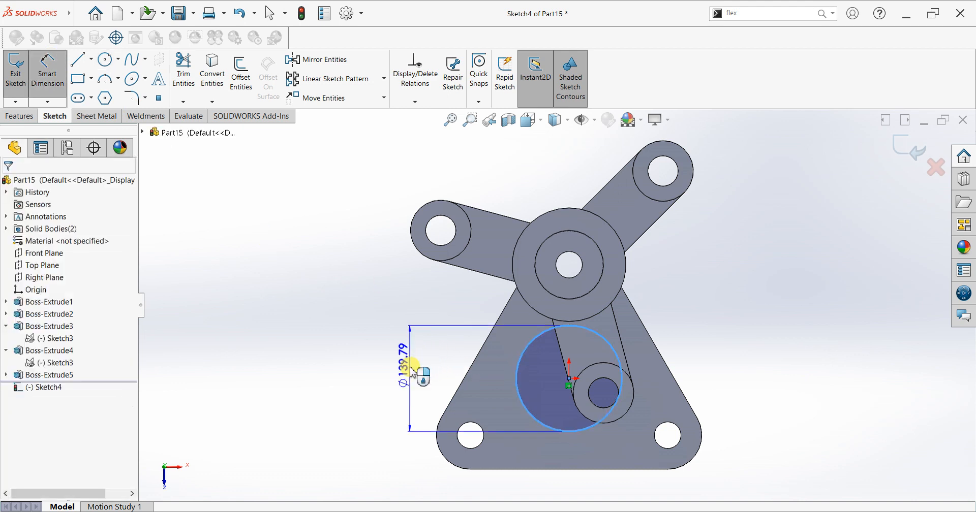
click(413, 373)
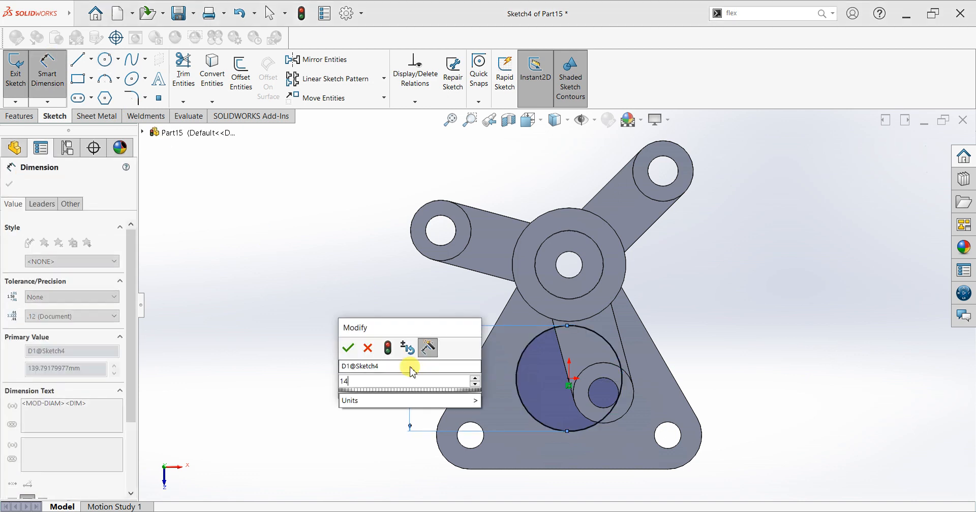
text(140)
key(Return)
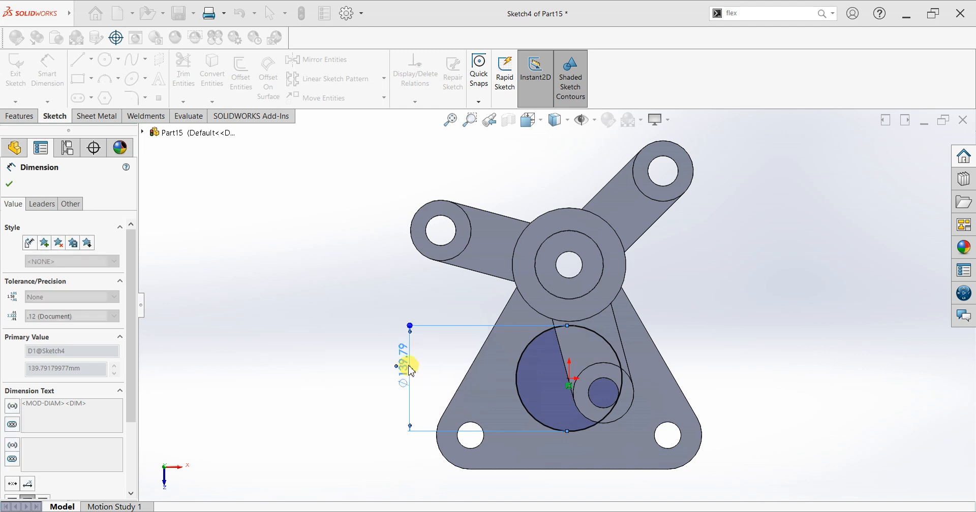
Cut the 140 mm circle 20 mm deep into the base plate as a blind Cut-Extrude
click(9, 184)
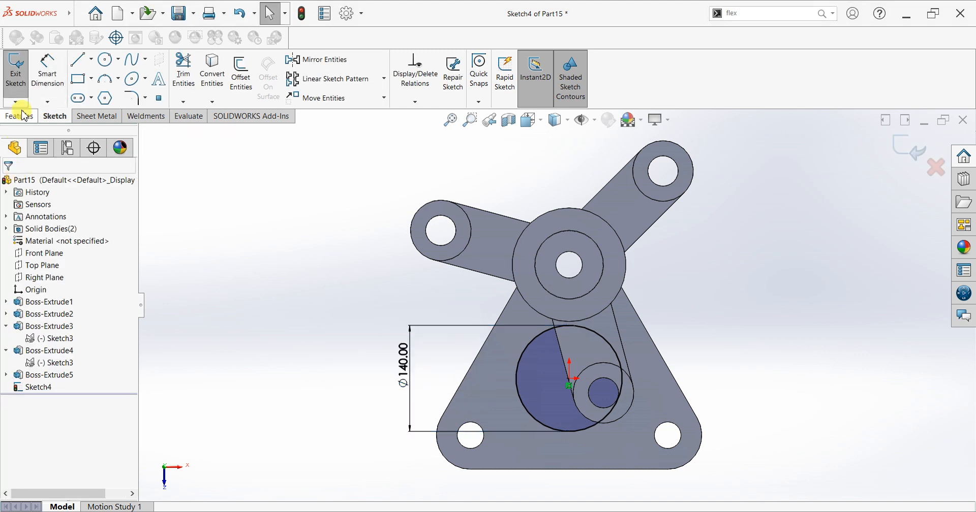
click(19, 116)
click(194, 76)
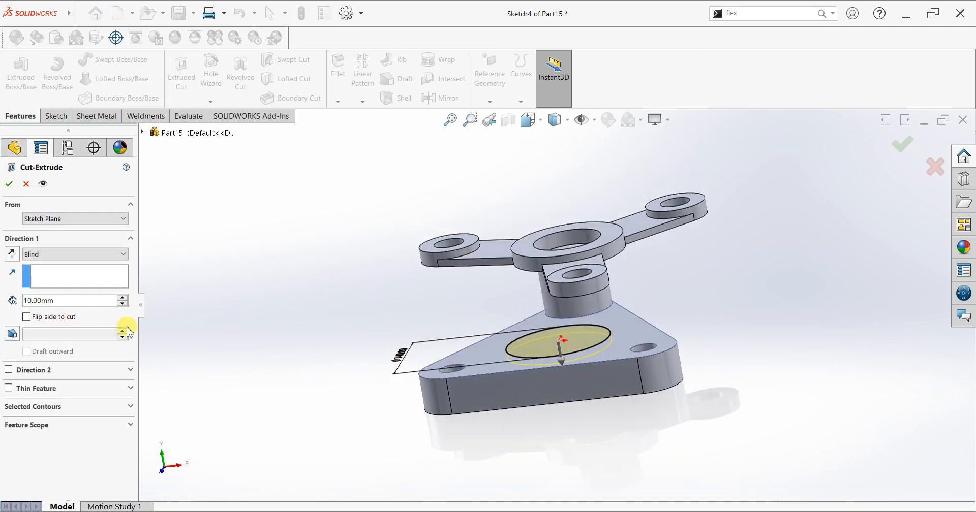
text(20)
key(Return)
click(9, 184)
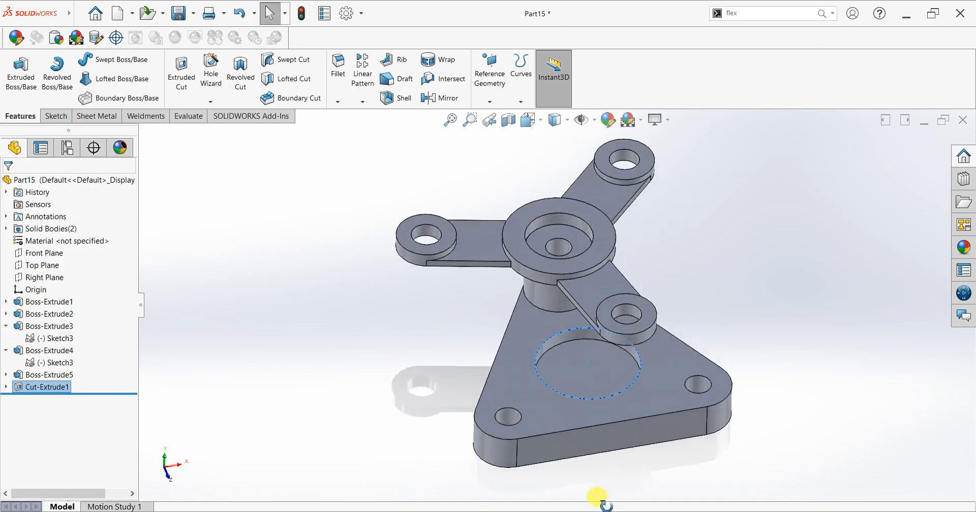
Start a sketch on the floor of the round pocket and draw a circle about 98 mm in diameter centred on the origin
click(581, 390)
click(629, 402)
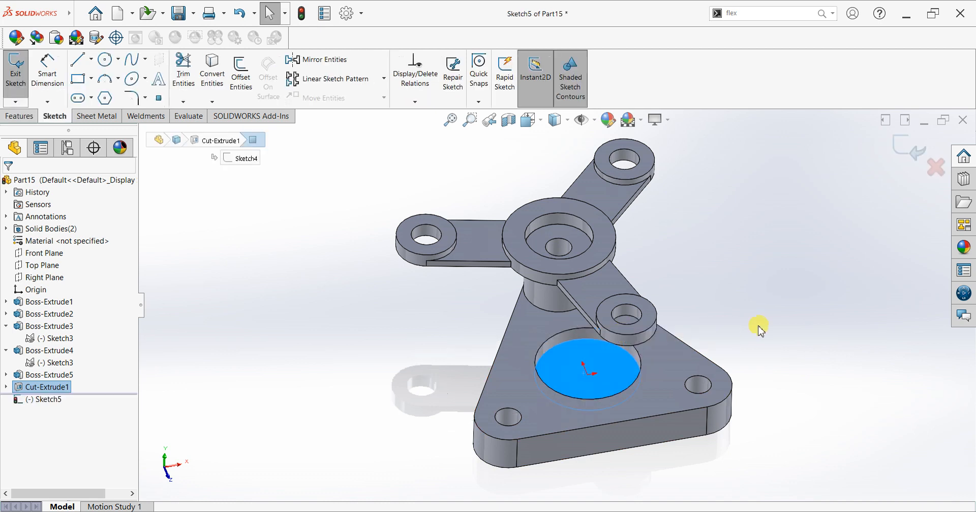
key(ctrl+8)
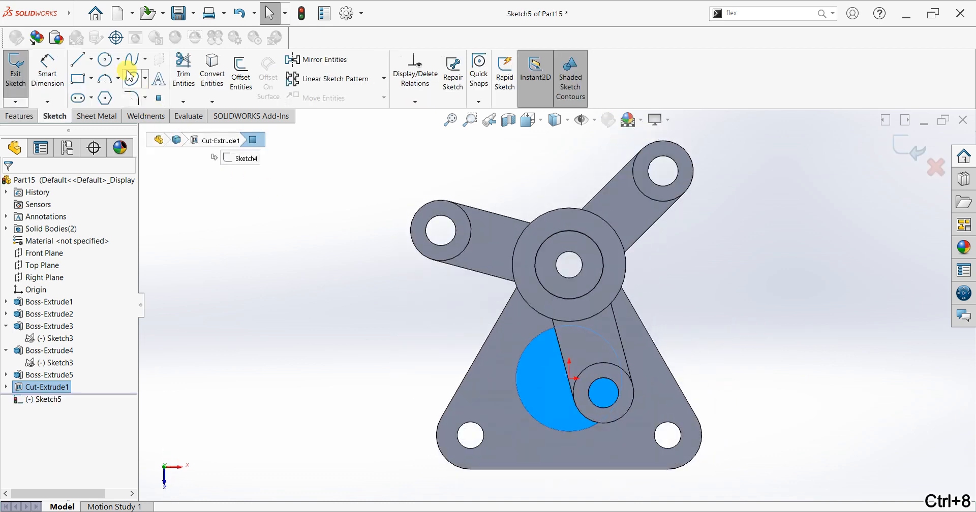
click(570, 378)
click(563, 413)
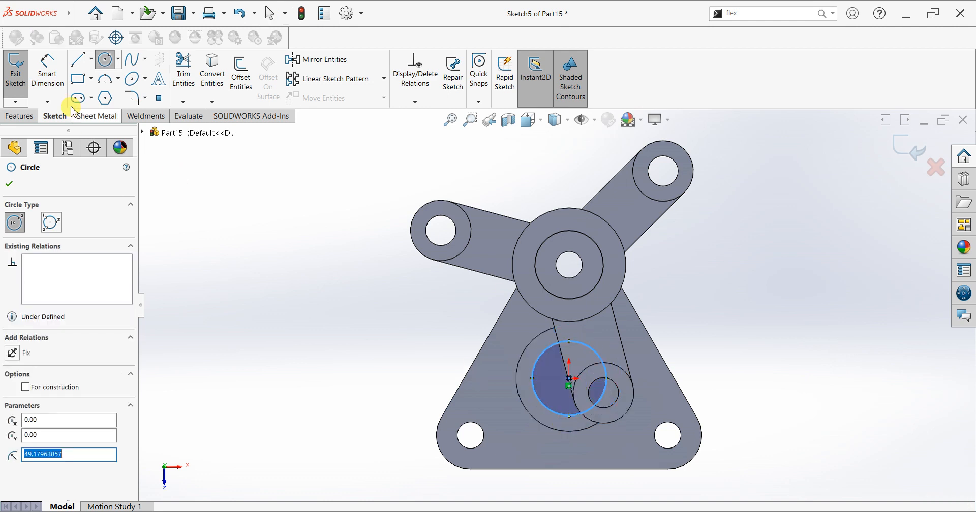
Dimension the diameter of the circle on the pocket floor as 95 mm
click(48, 71)
click(531, 378)
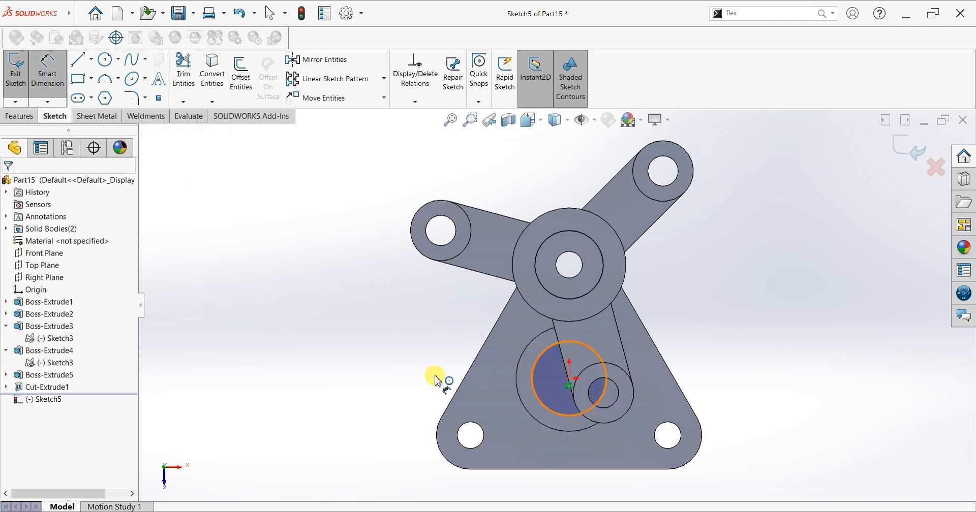
click(384, 382)
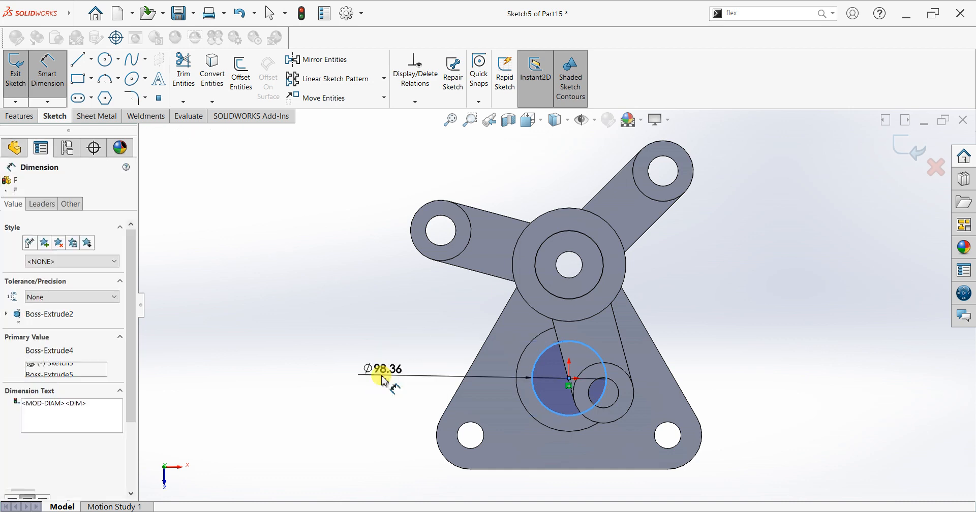
text(8)
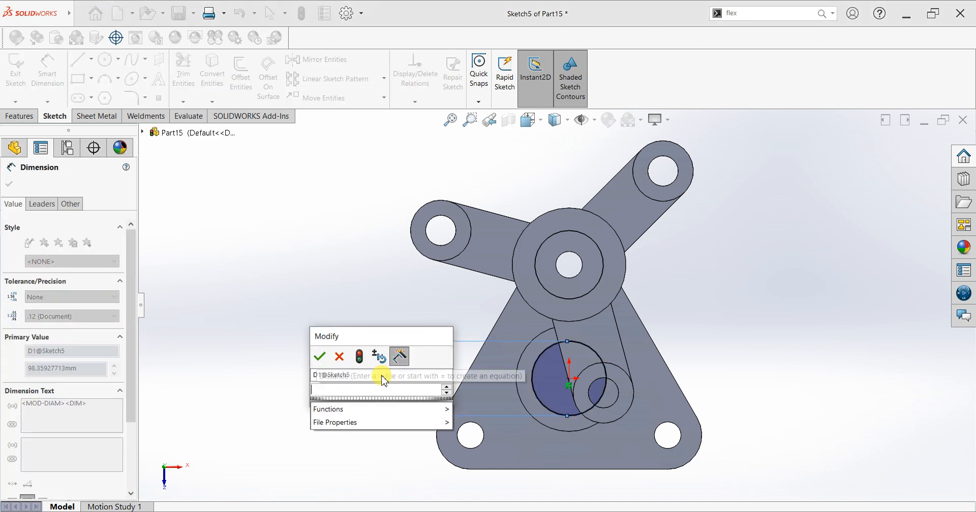
key(Escape)
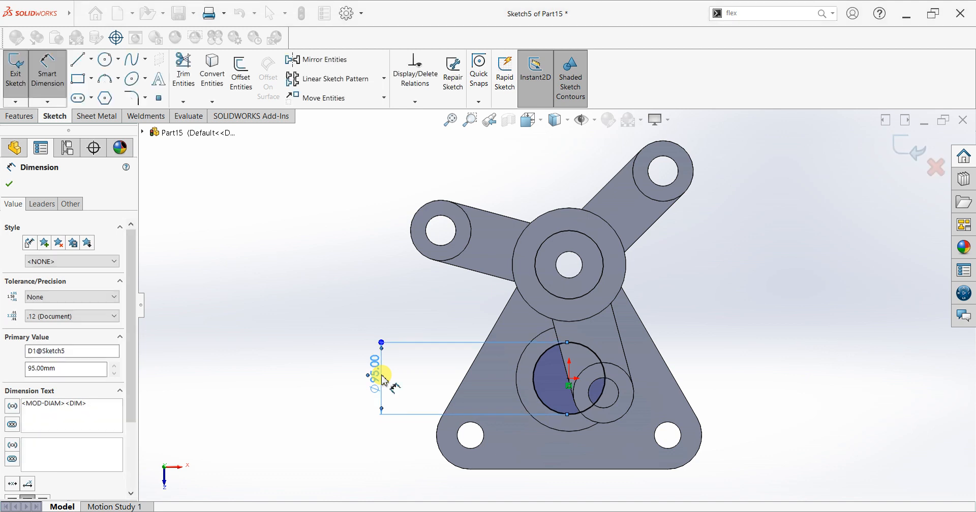
click(9, 184)
Cut the 95 mm circle through the base plate with the Through All end condition
click(19, 116)
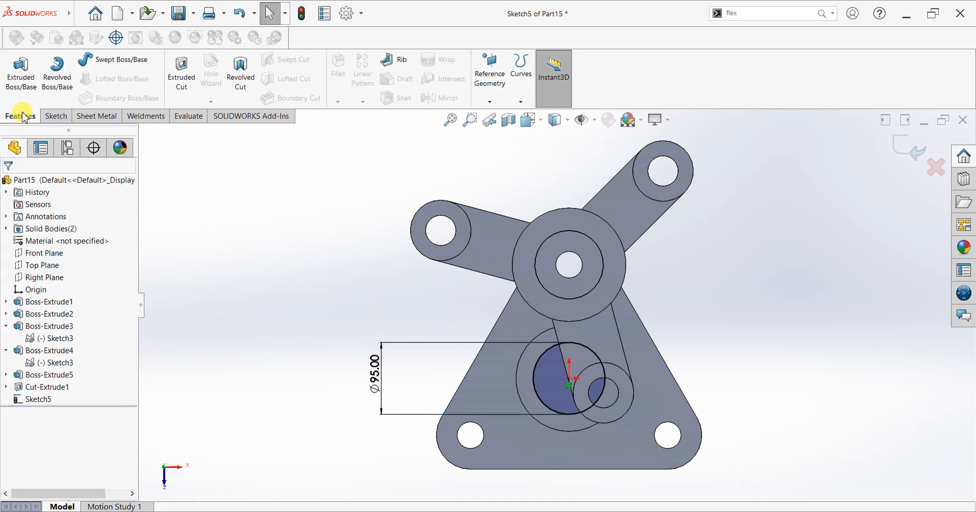
click(182, 76)
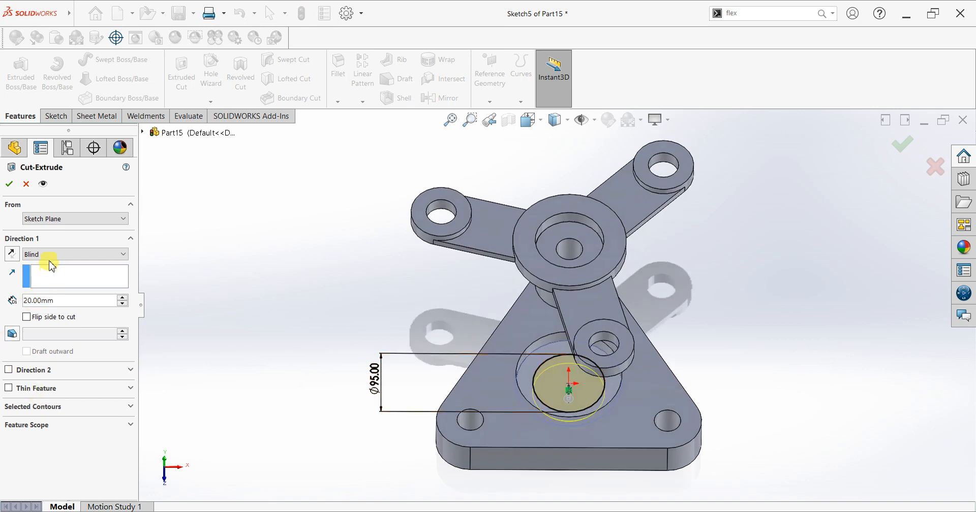
click(53, 258)
click(58, 273)
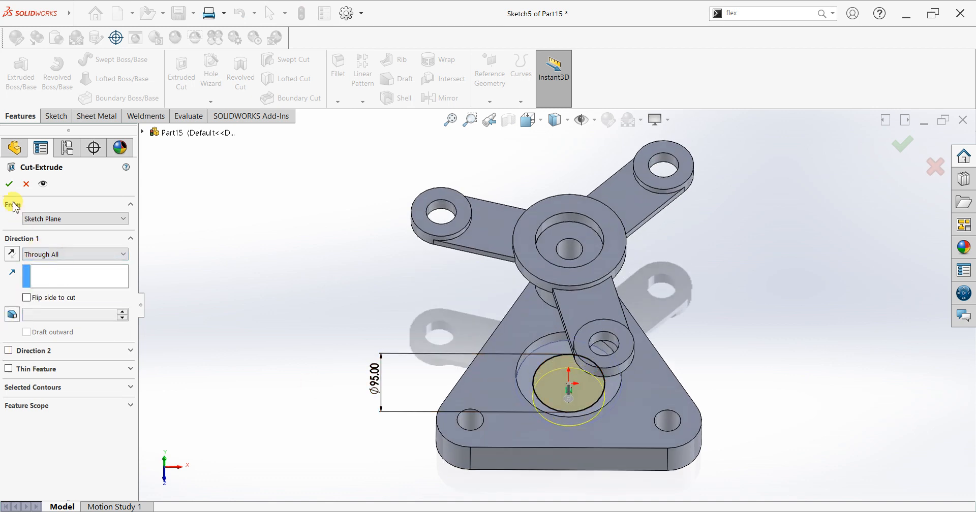
key(Return)
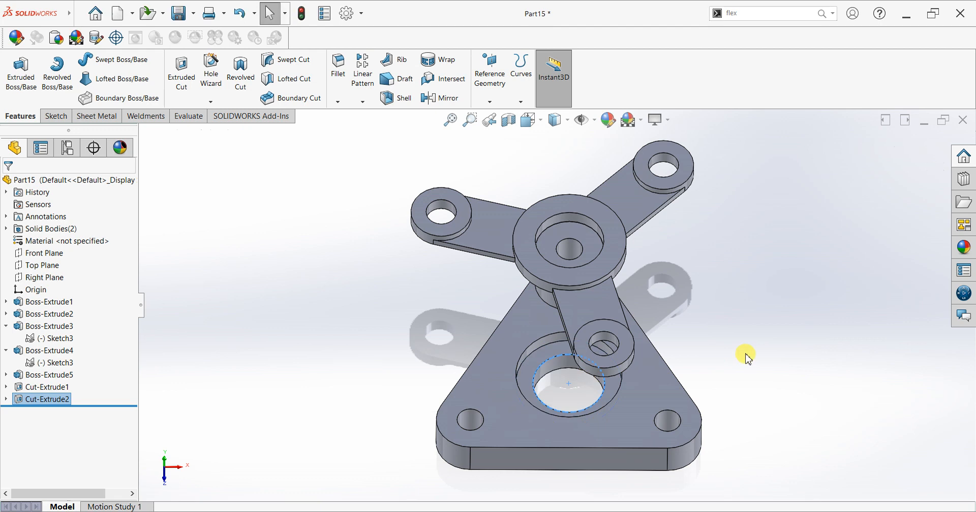
middle_drag(703, 467, 708, 370)
key(Escape)
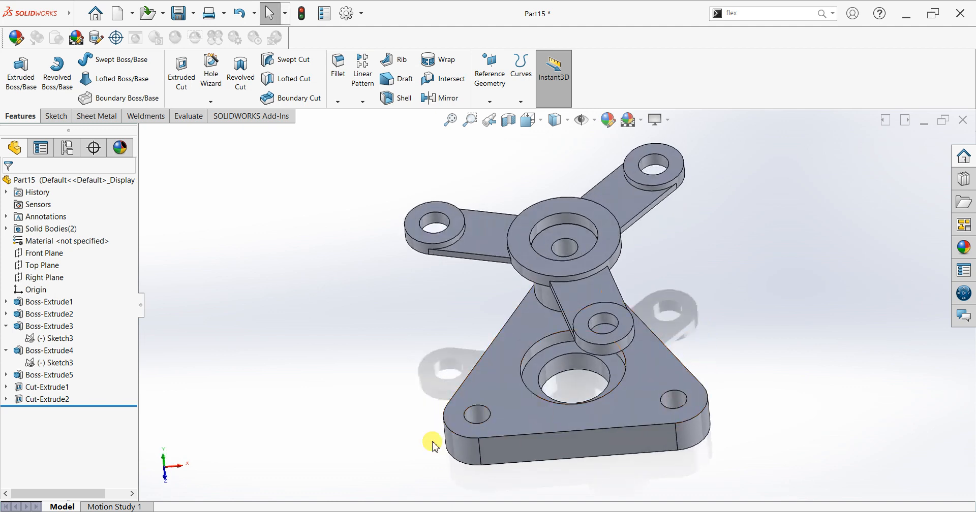
Sketch two circles on the plate's upper face, about 59 mm and 69 mm in diameter, concentric with the two exposed corner holes
click(491, 433)
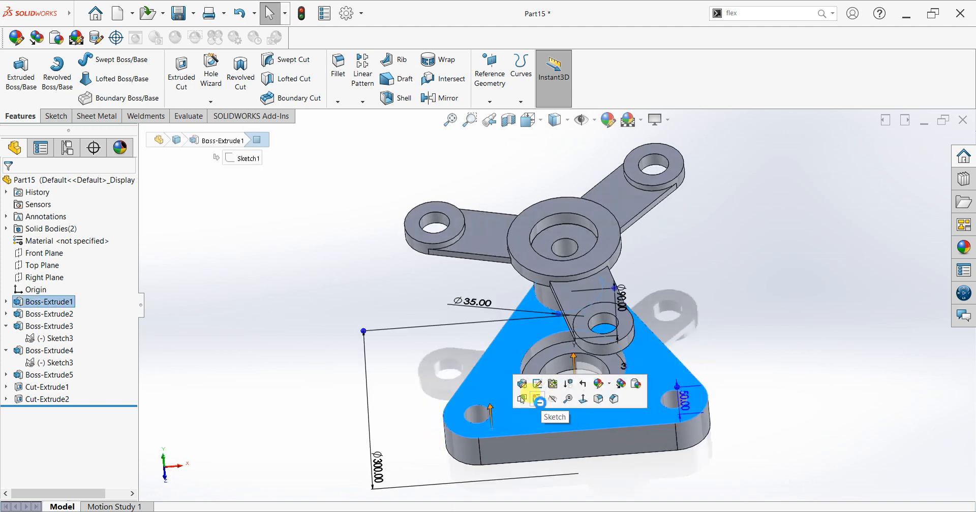
click(537, 399)
key(ctrl+8)
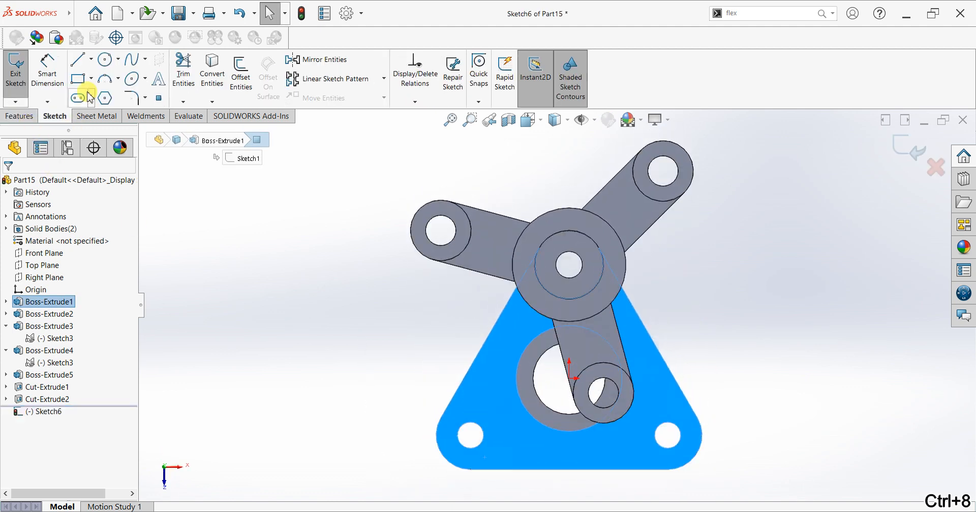
click(105, 59)
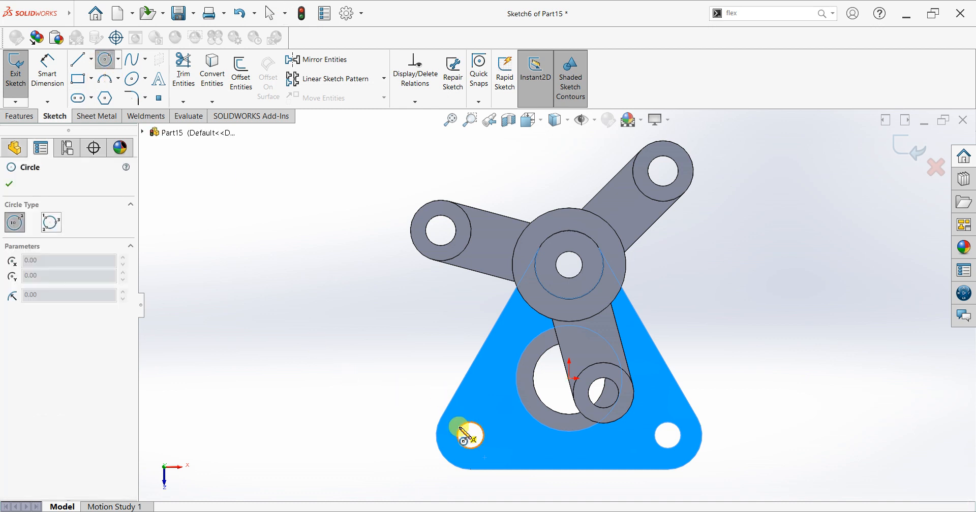
drag(471, 436, 483, 455)
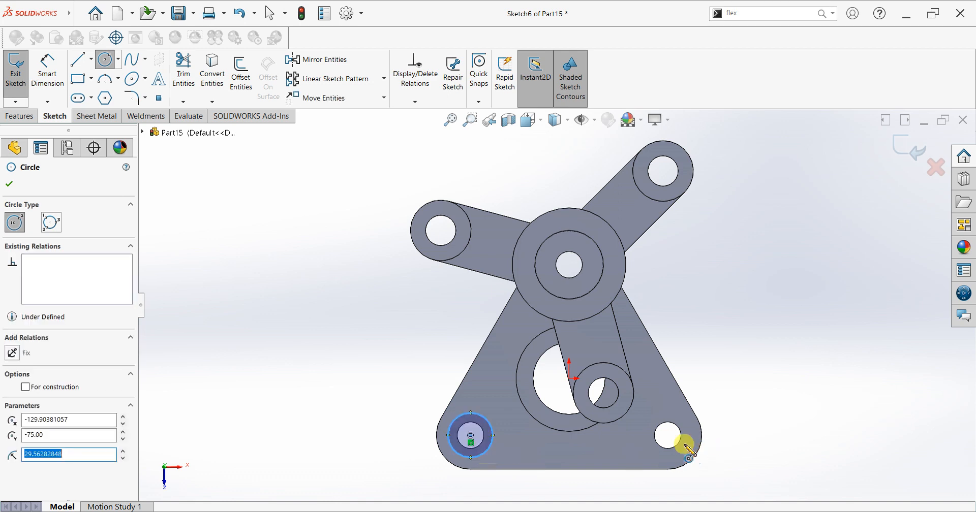
drag(667, 435, 642, 442)
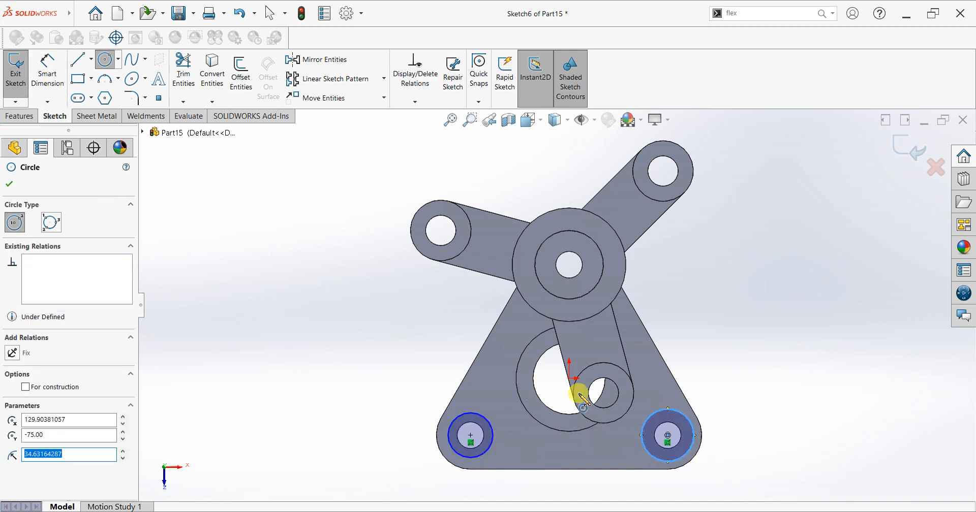
key(Escape)
Make the two circles around the corner holes equal in size
drag(772, 415, 316, 476)
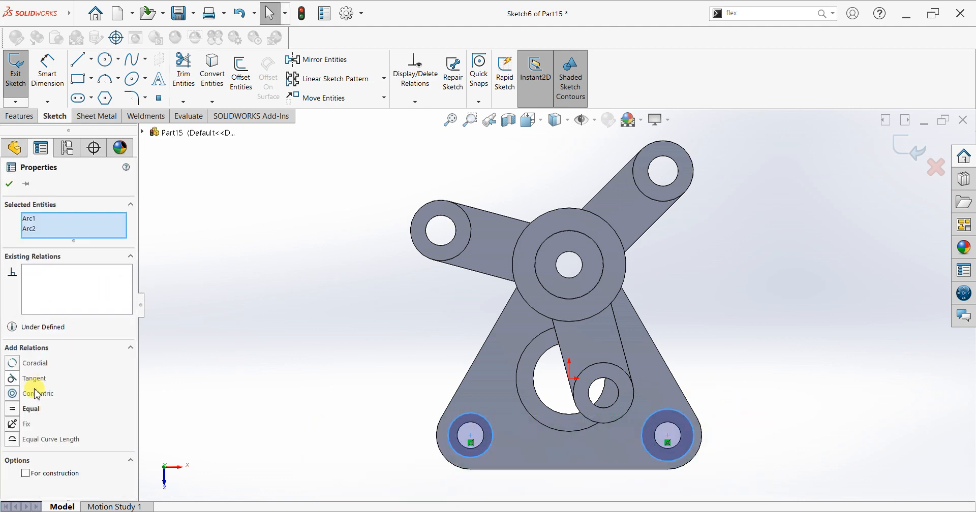
click(13, 409)
click(10, 183)
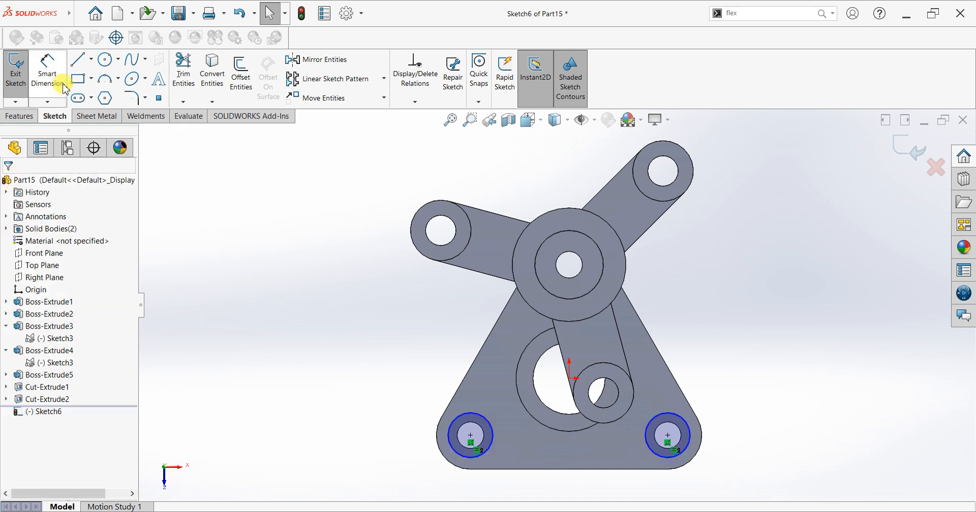
Dimension the diameter of one of the equal corner-hole circles as 60 mm
click(48, 72)
click(460, 416)
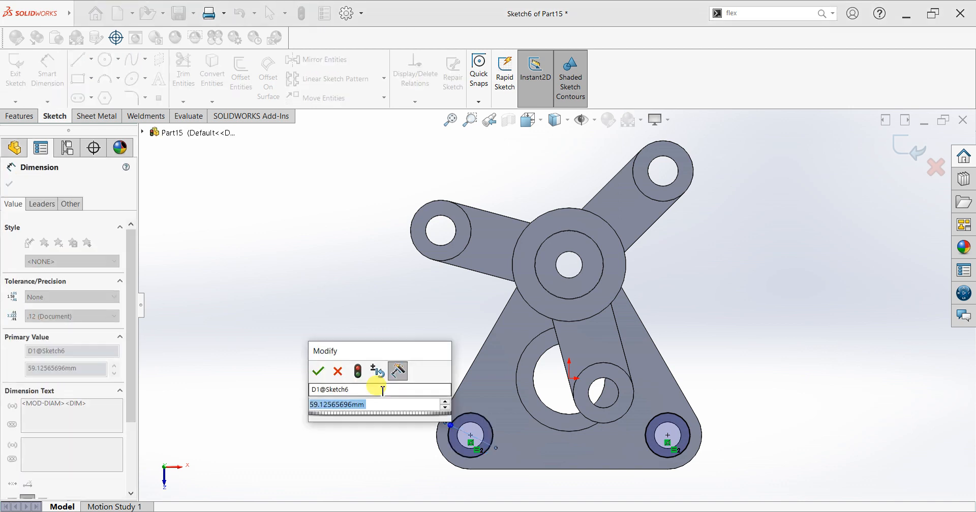
text(60)
key(Return)
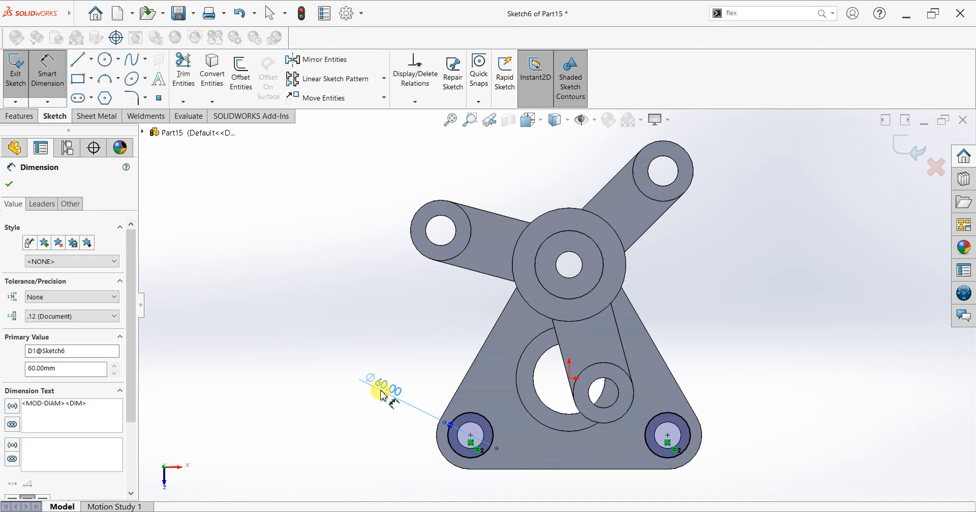
click(17, 186)
Cut the two 60 mm circles 20 mm deep into the plate to counterbore the corner holes
click(20, 116)
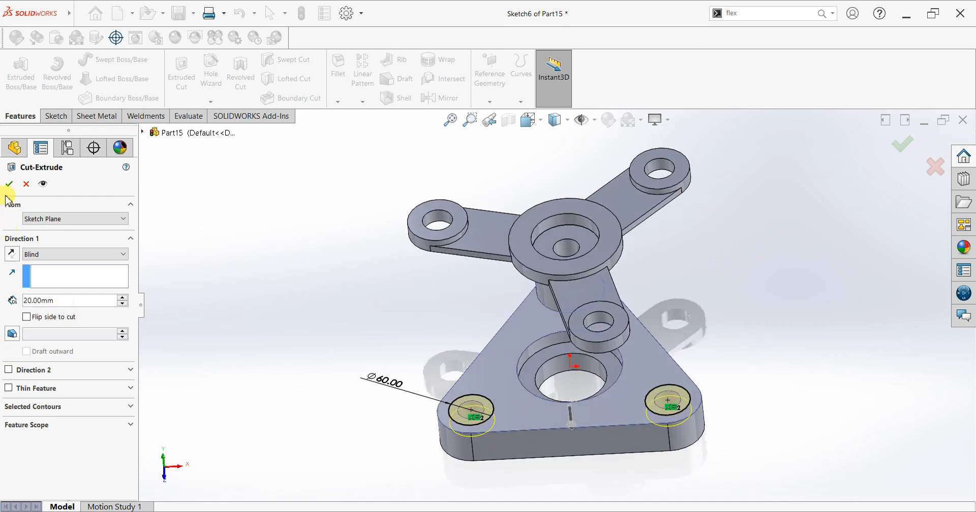
key(Return)
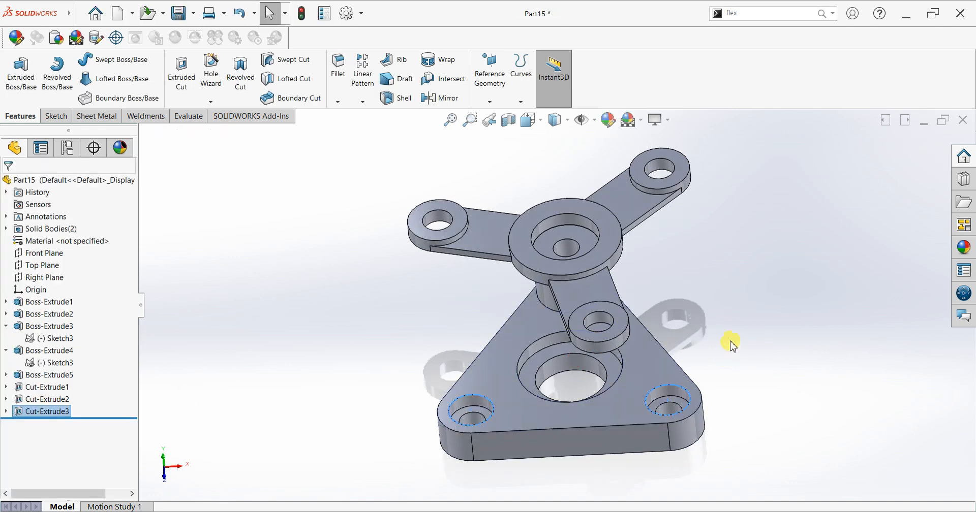
click(728, 356)
Start a sketch on the plate's flat front side face and draw a corner rectangle spanning its full height around the origin
middle_drag(865, 415, 903, 396)
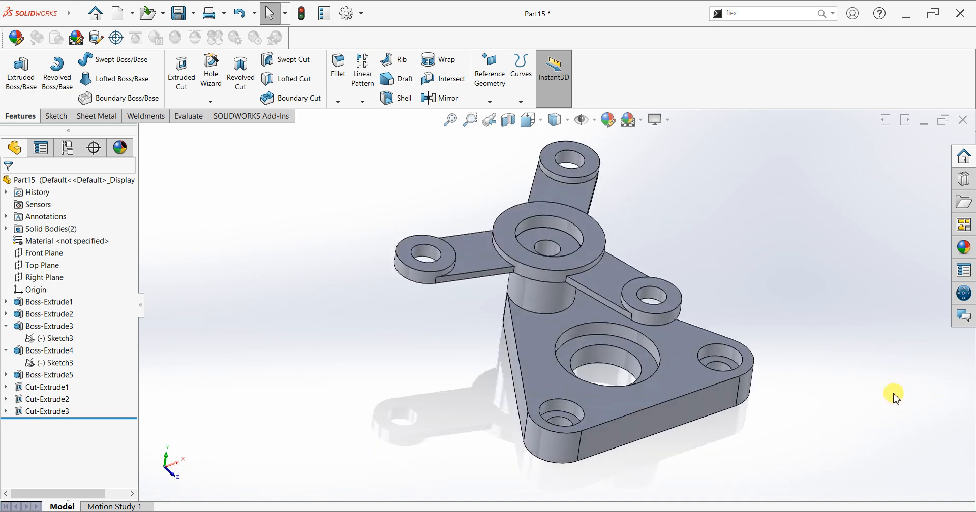
scroll(840, 402, down, 2)
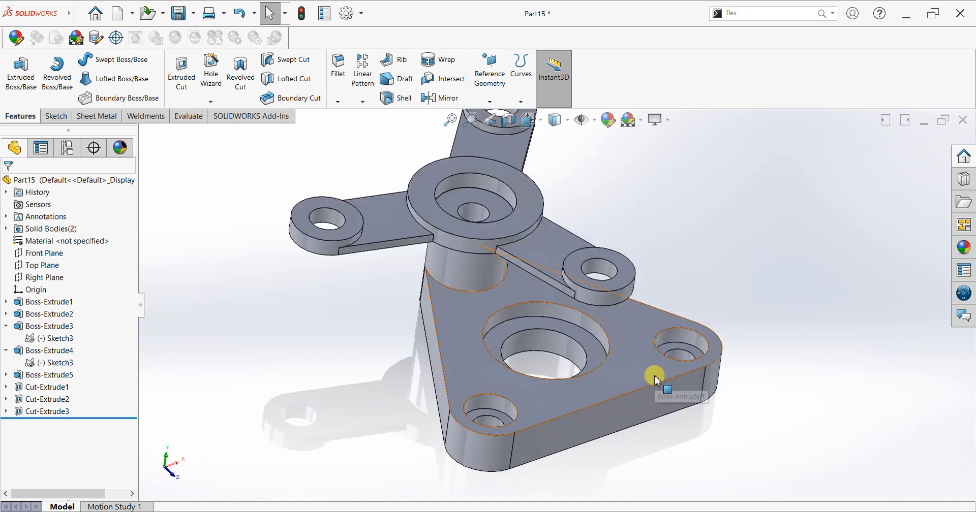
click(597, 424)
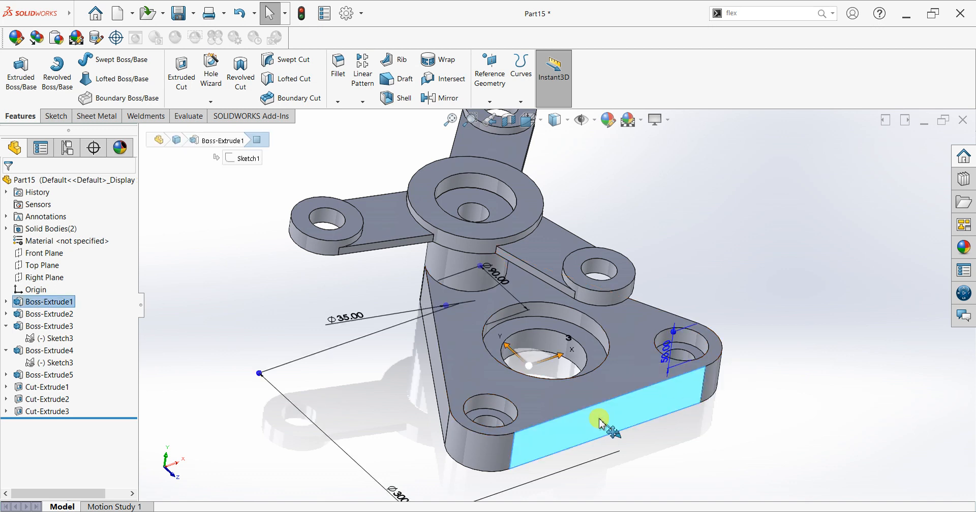
key(ctrl+8)
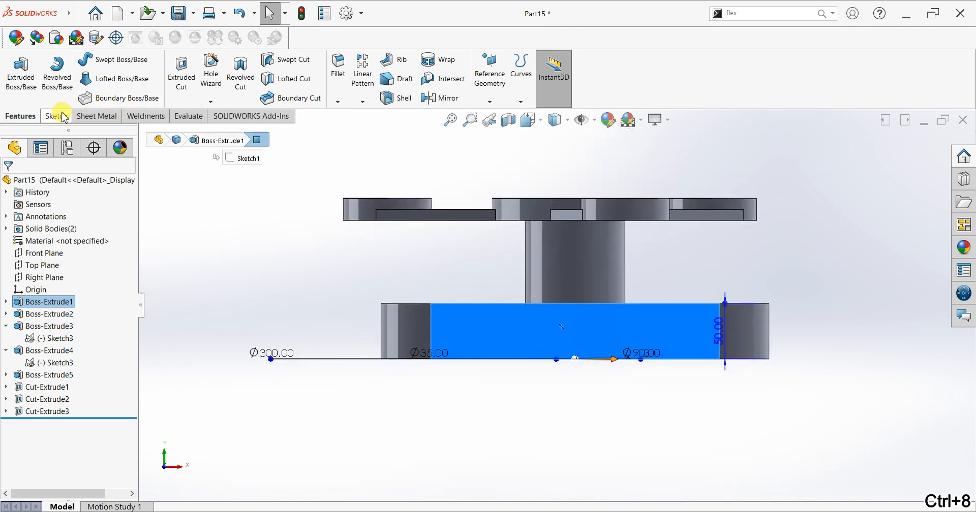
click(64, 117)
click(16, 69)
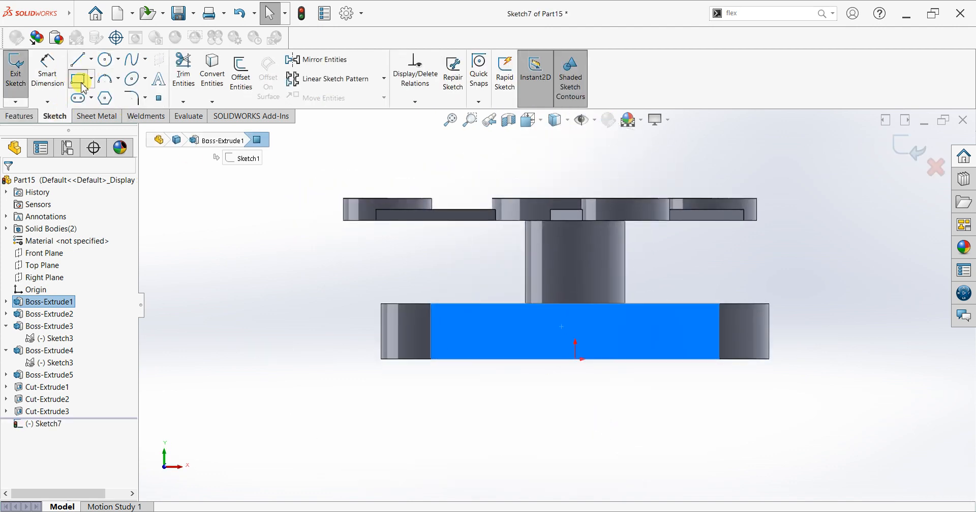
click(83, 86)
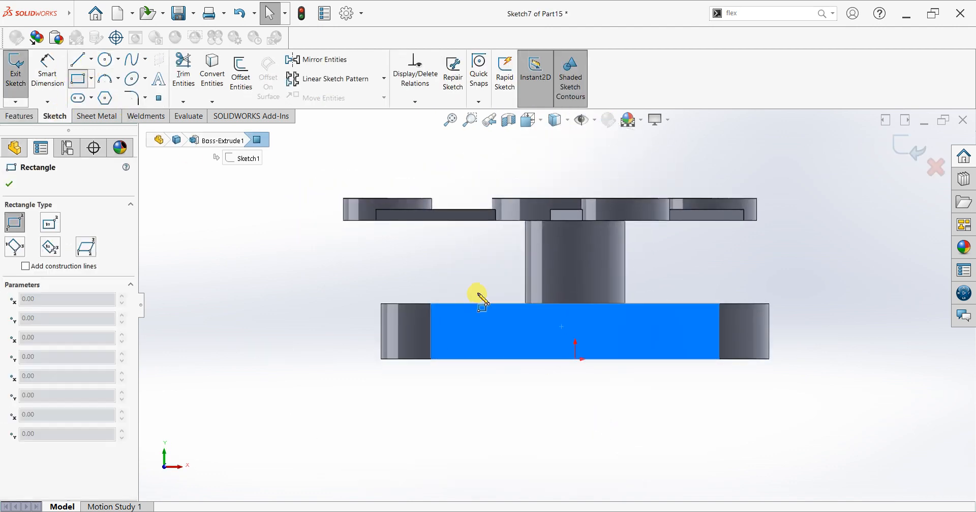
click(554, 359)
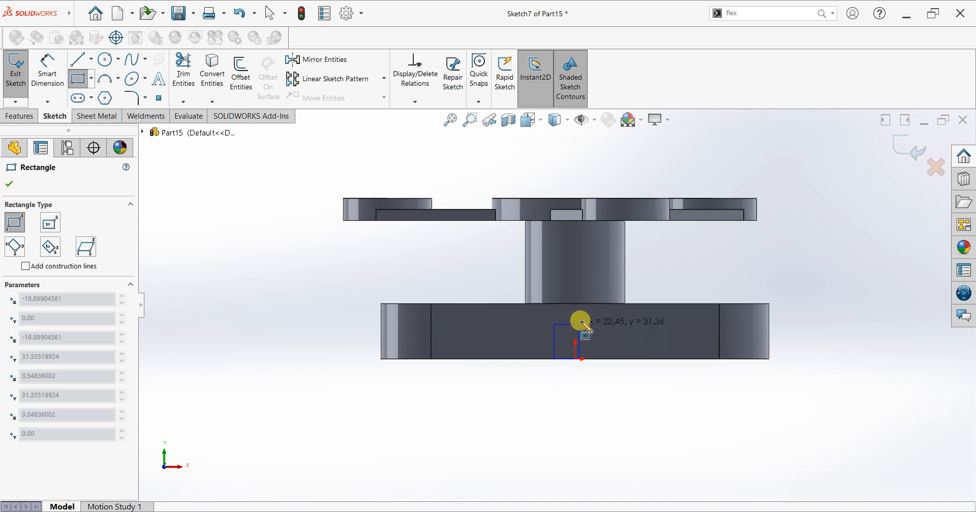
click(595, 304)
right_click(788, 274)
click(790, 276)
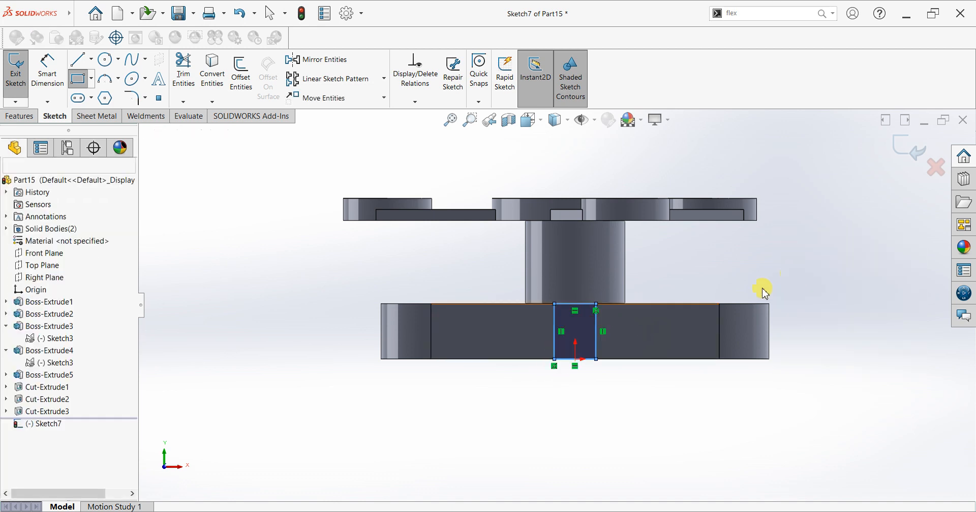
Align the midpoint of the rectangle's upper edge with the origin using a Vertical relation
click(575, 360)
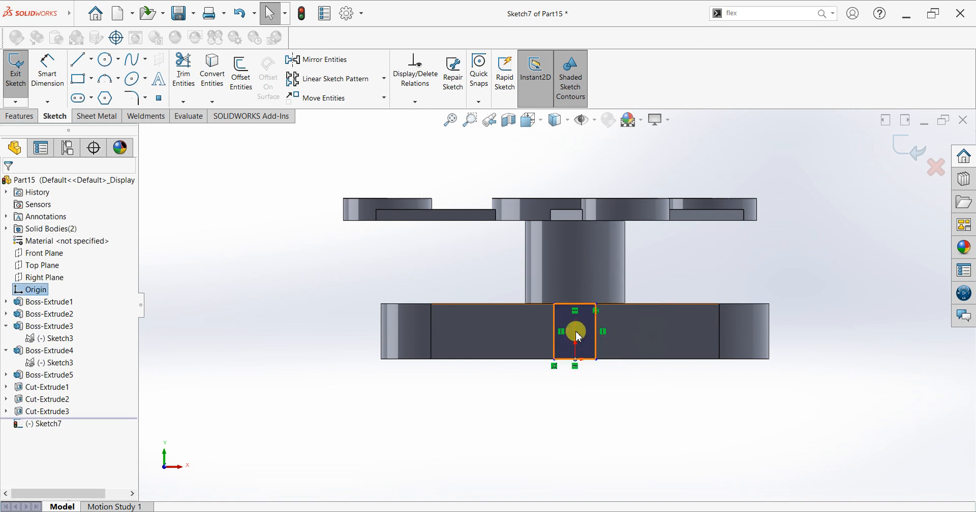
click(575, 304)
click(13, 380)
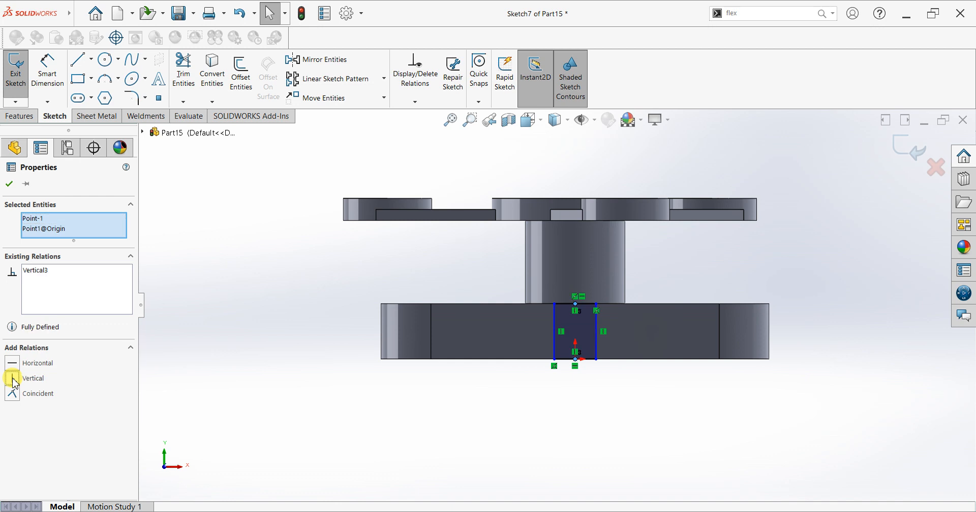
click(9, 184)
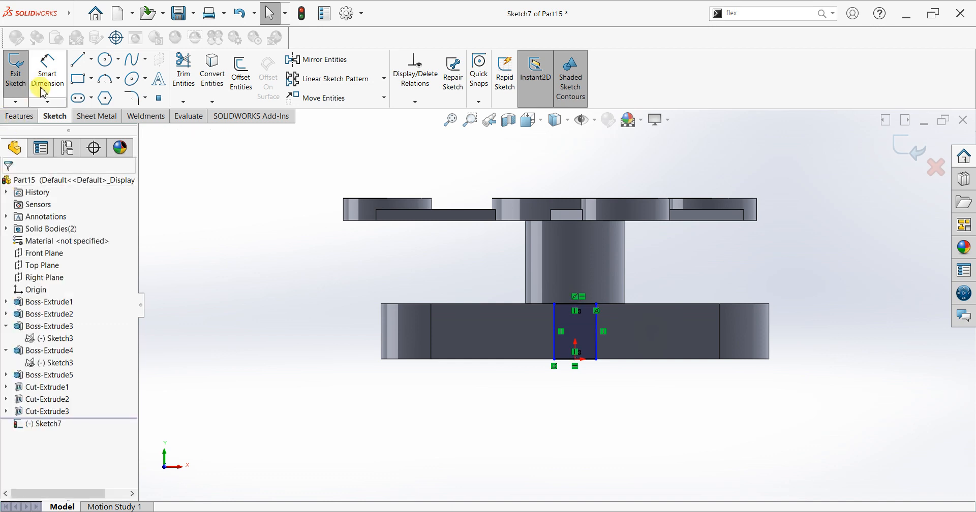
Dimension the width of the side-face rectangle along its lower edge as 40 mm
click(47, 71)
click(590, 362)
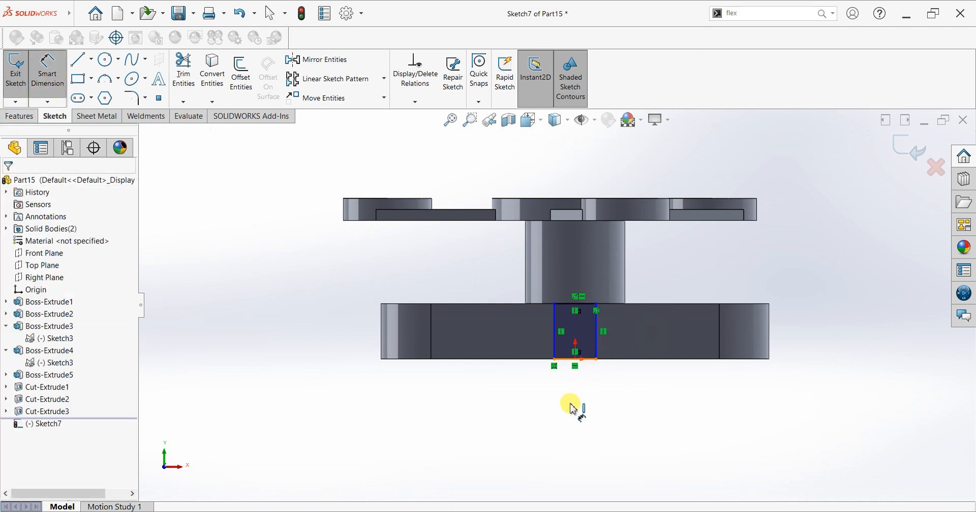
click(560, 410)
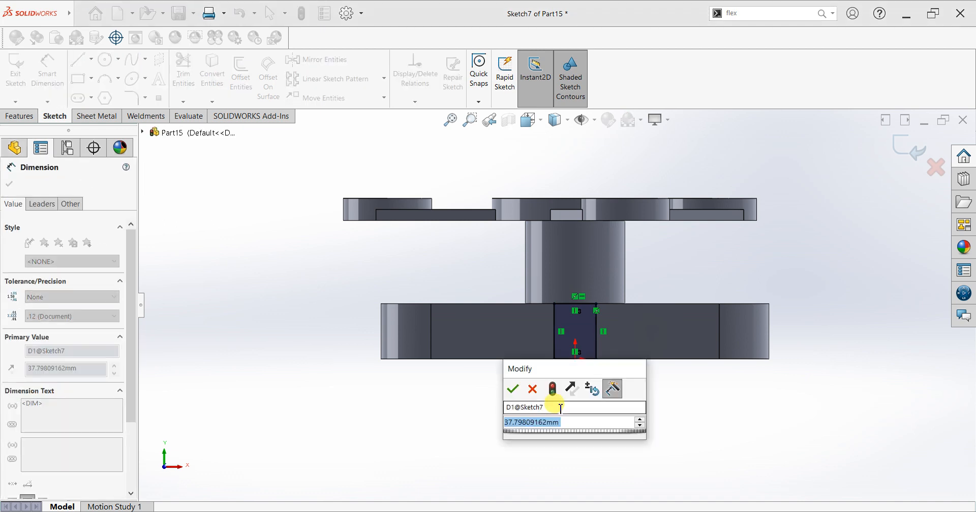
text(40)
key(Return)
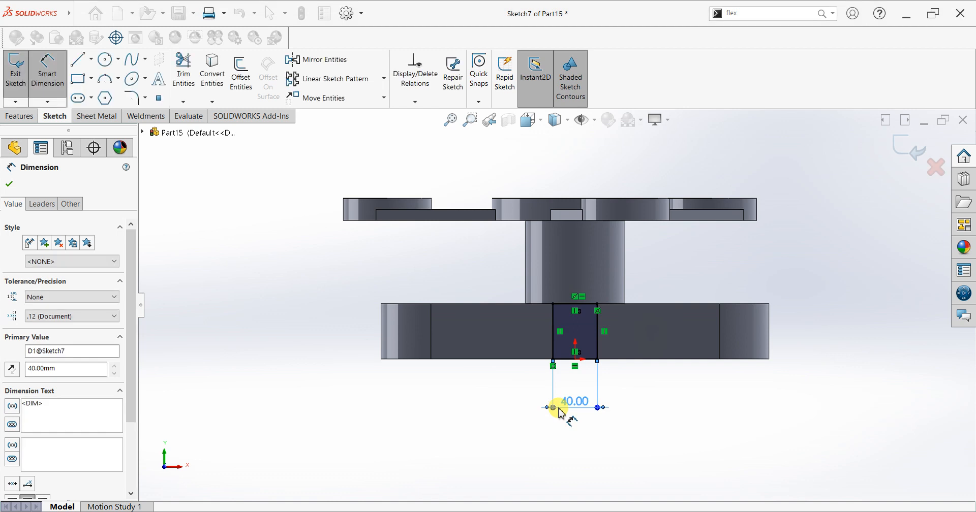
scroll(497, 388, up, 3)
middle_drag(497, 388, 529, 460)
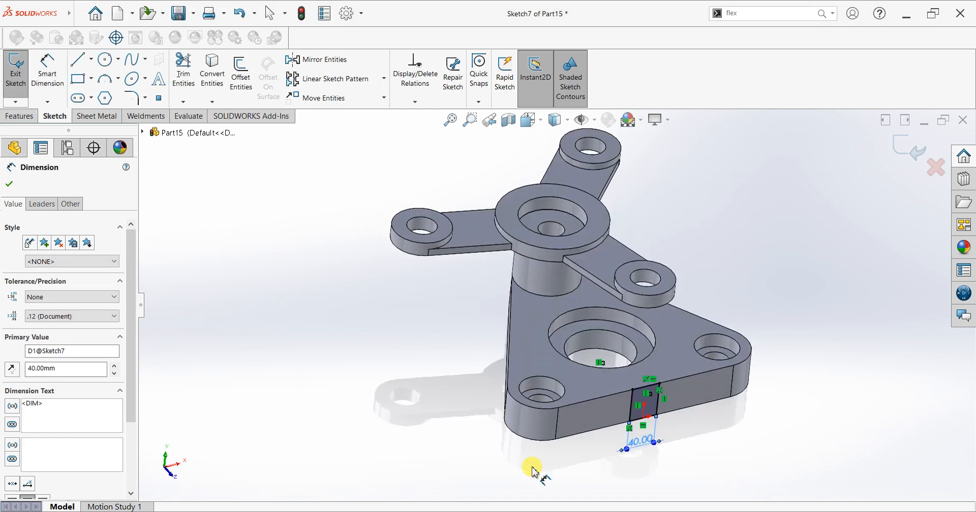
click(11, 187)
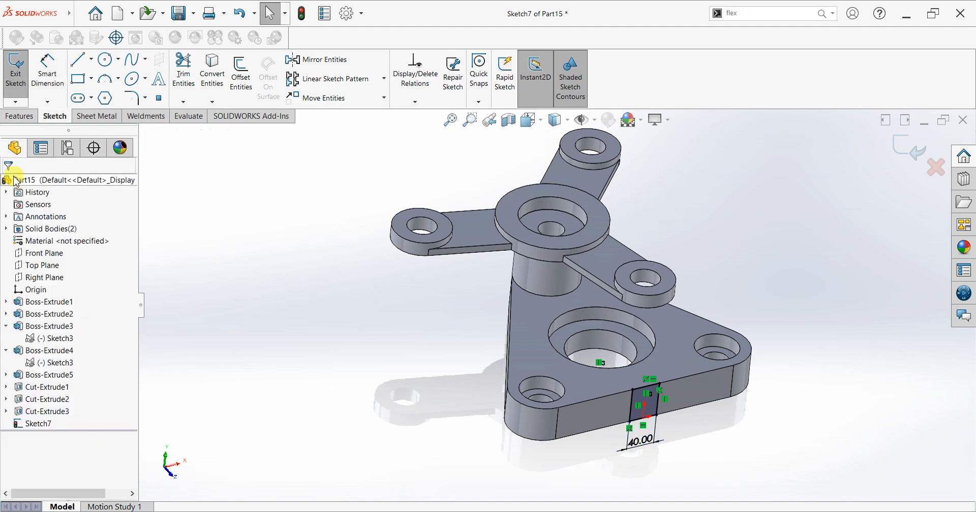
Extrude-cut the side-face rectangle with the Up To Surface condition, ending at the wall of the plate's stepped hole
click(19, 116)
click(173, 84)
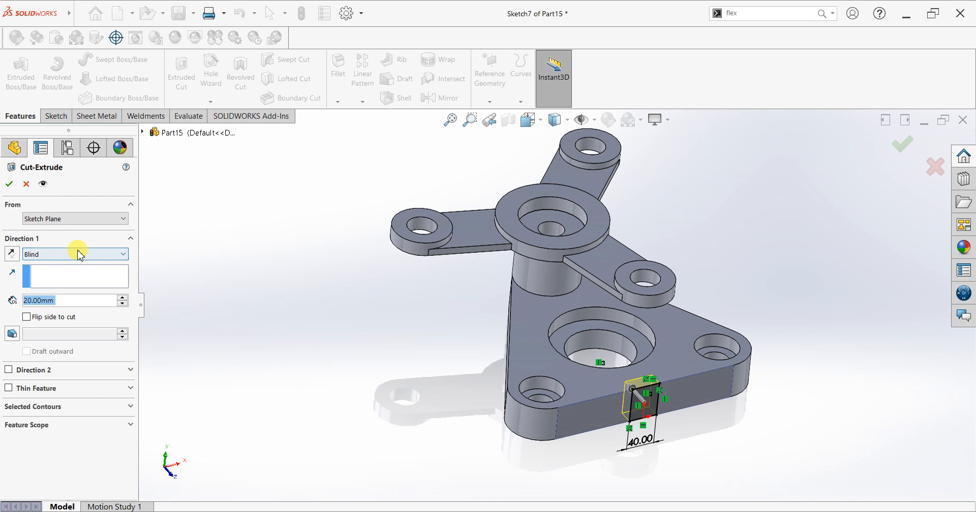
click(76, 254)
click(74, 310)
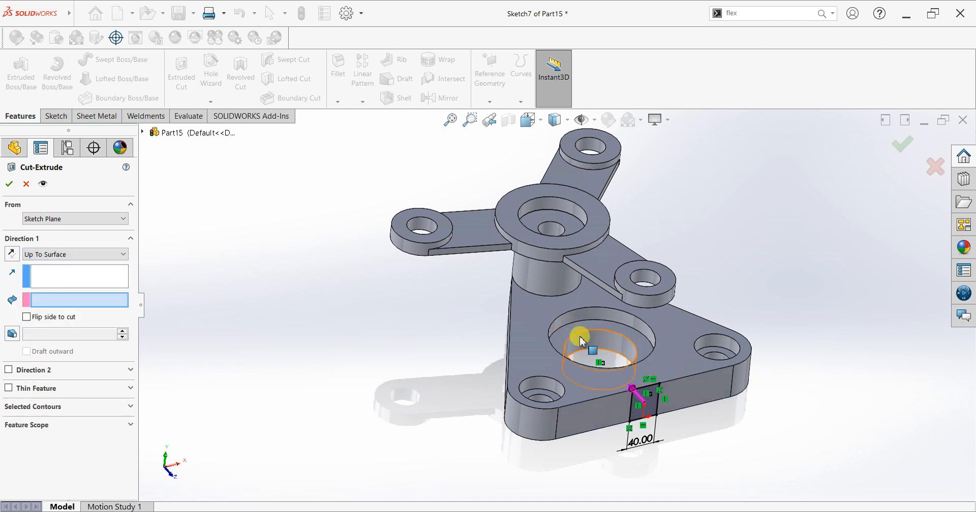
scroll(615, 382, up, 2)
middle_drag(615, 382, 608, 315)
click(608, 316)
click(9, 184)
Edit the sketch of the side slot cut and set the rectangle's width to 20 mm
middle_drag(806, 361, 763, 347)
click(763, 348)
scroll(804, 339, down, 2)
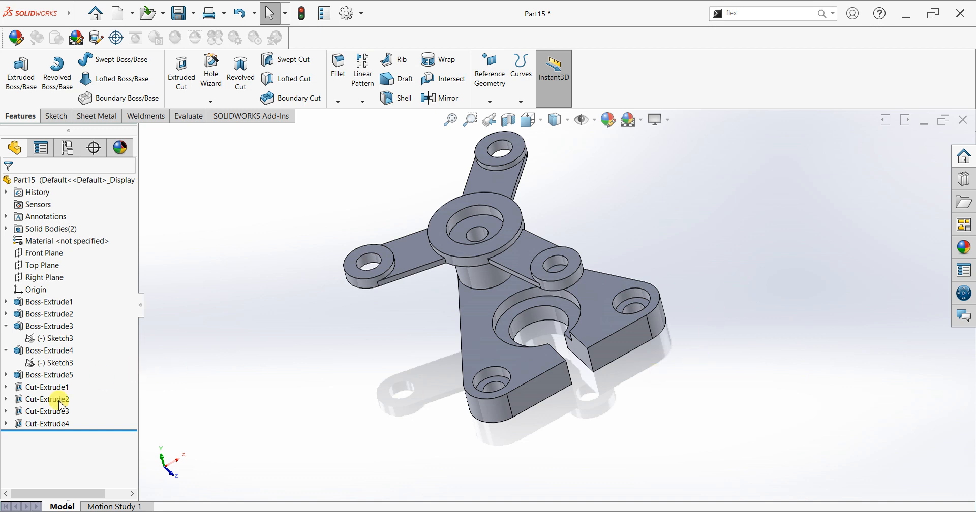
click(30, 424)
click(57, 404)
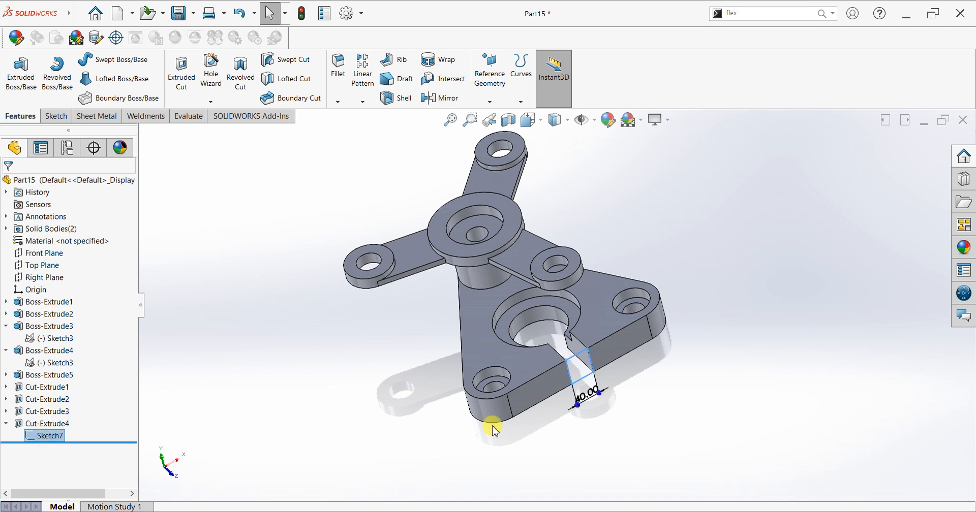
double_click(585, 398)
text(20)
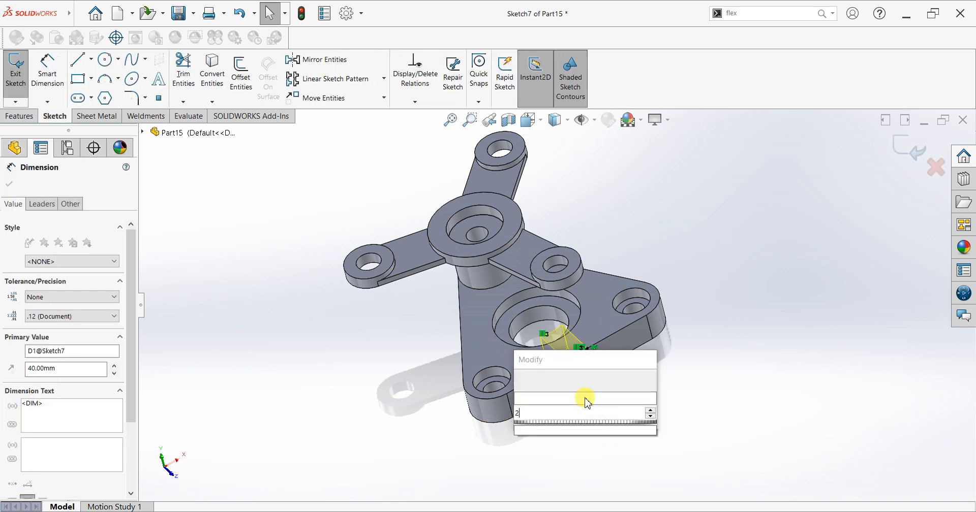
key(Return)
click(8, 184)
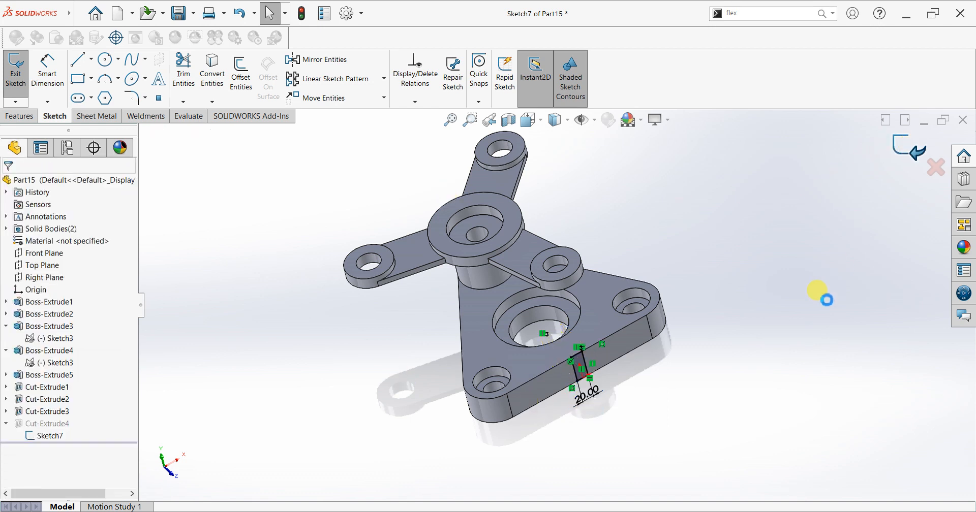
Rebuild the narrowed slot and switch the scene to a plain white background
mouse_move(658, 377)
middle_down()
mouse_move(652, 334)
mouse_move(673, 377)
middle_up()
key(space)
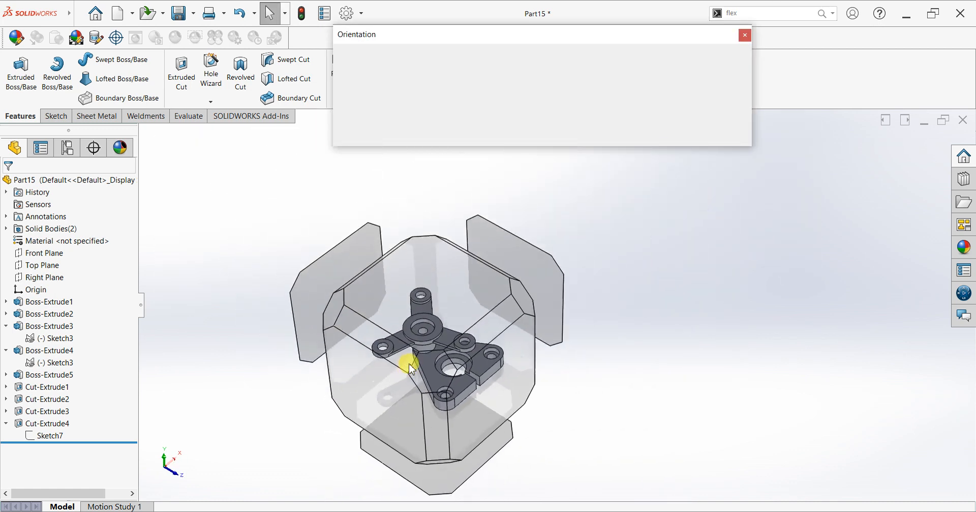
click(693, 264)
middle_drag(694, 267, 825, 279)
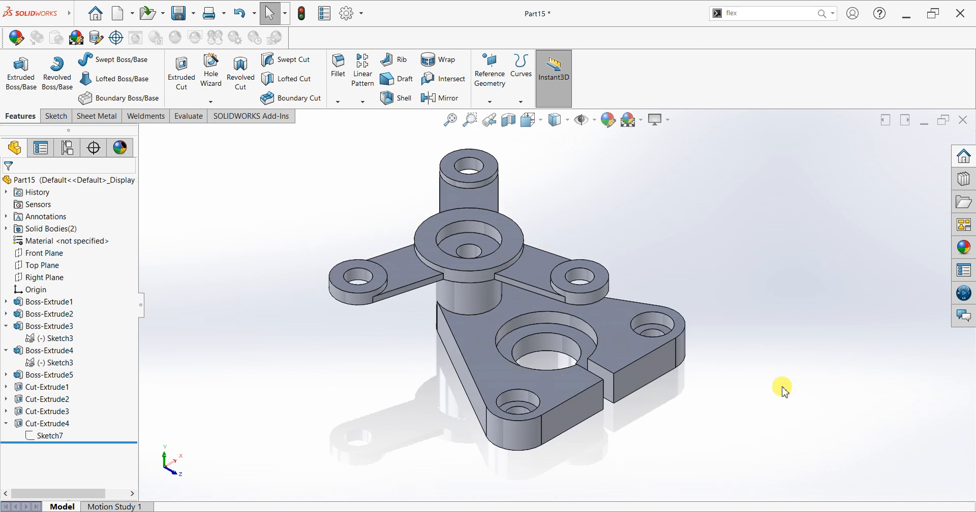
click(641, 120)
click(641, 151)
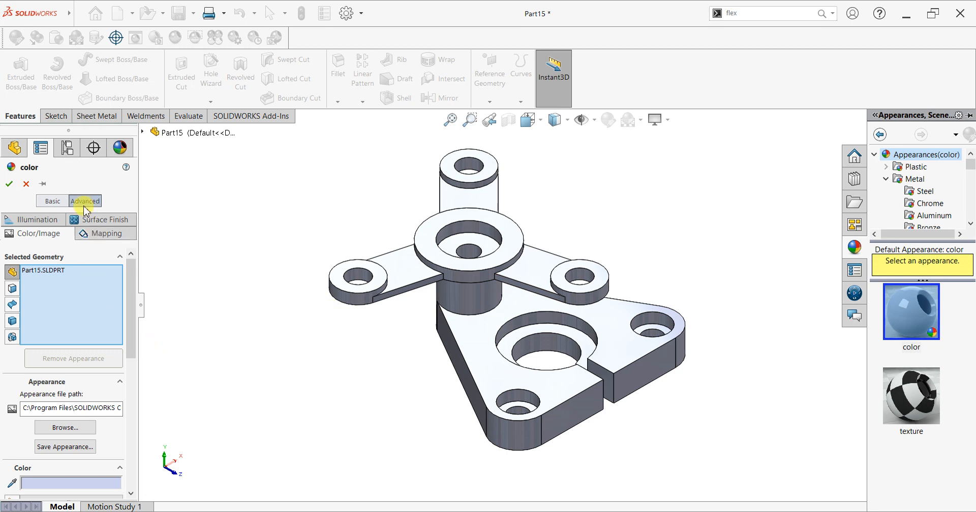
Apply a bright sky-blue appearance colour with RGB values 45, 181, 255 to the whole part
drag(129, 285, 130, 368)
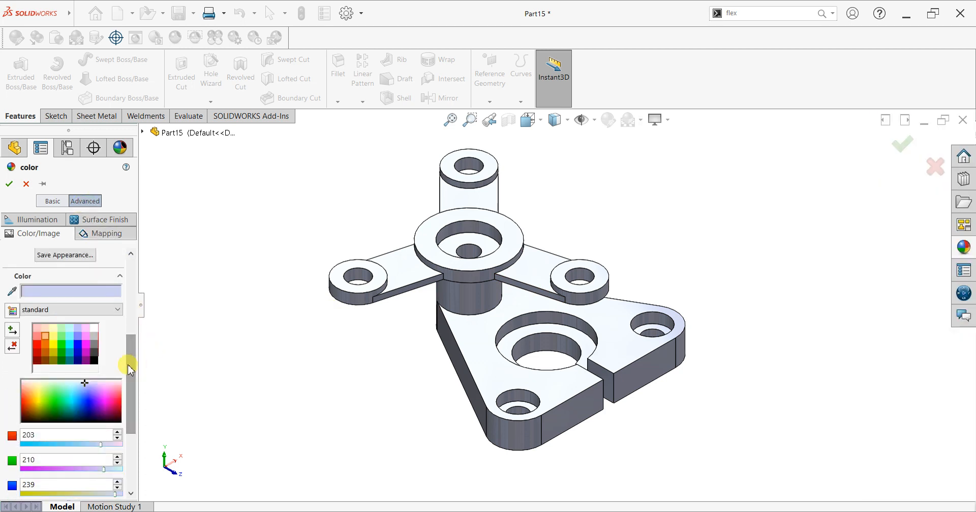
click(79, 397)
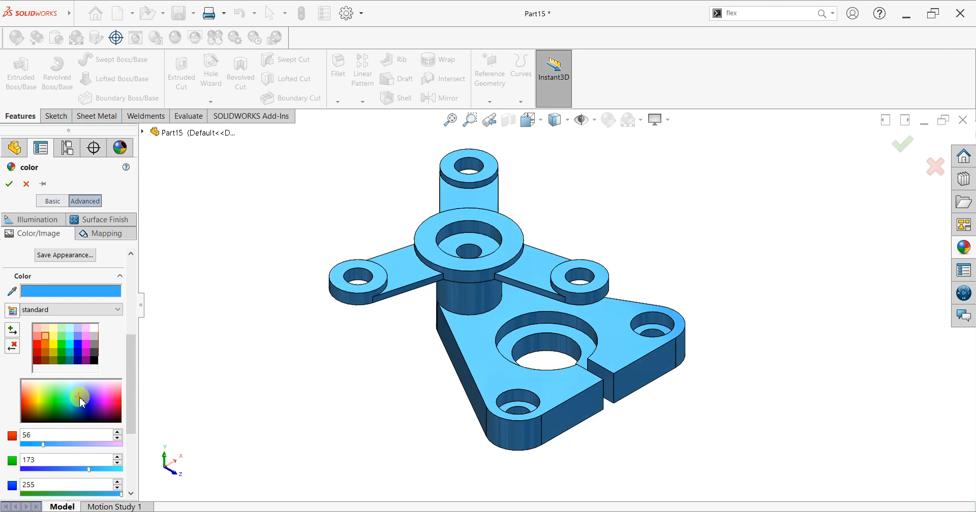
click(80, 399)
click(81, 393)
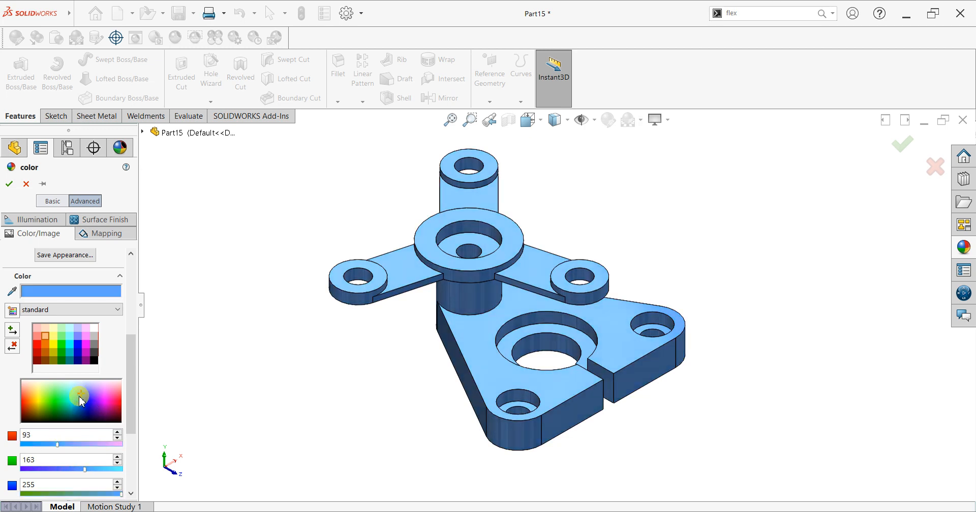
click(71, 407)
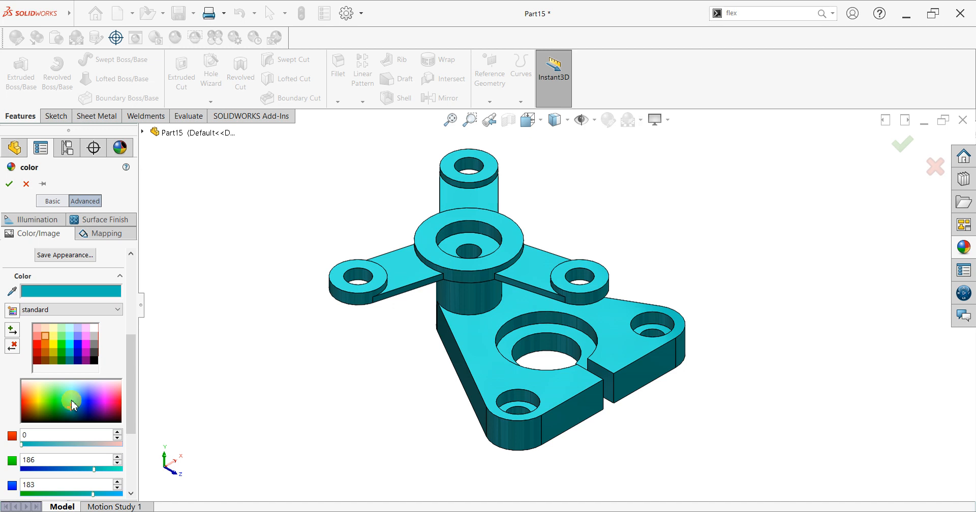
click(77, 399)
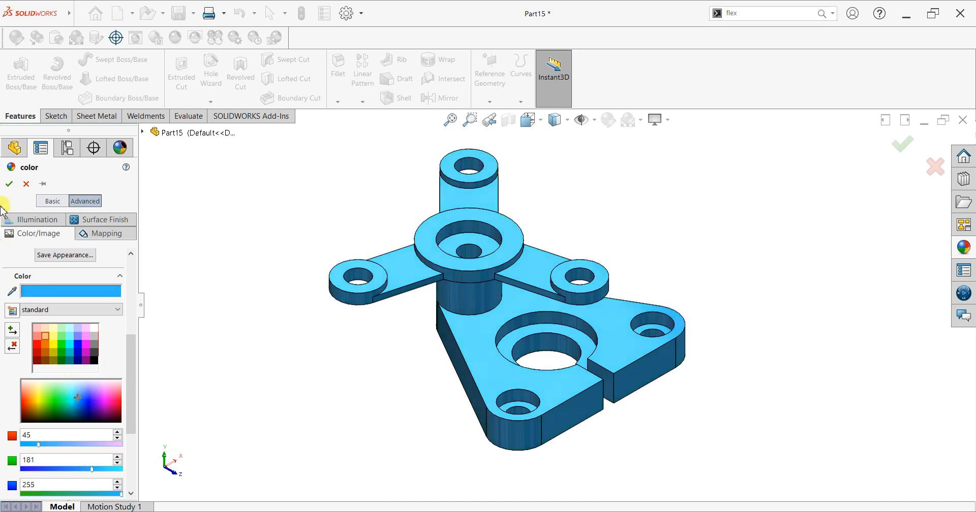
click(9, 184)
Turn on Shadows In Shaded Mode for the model display
click(667, 120)
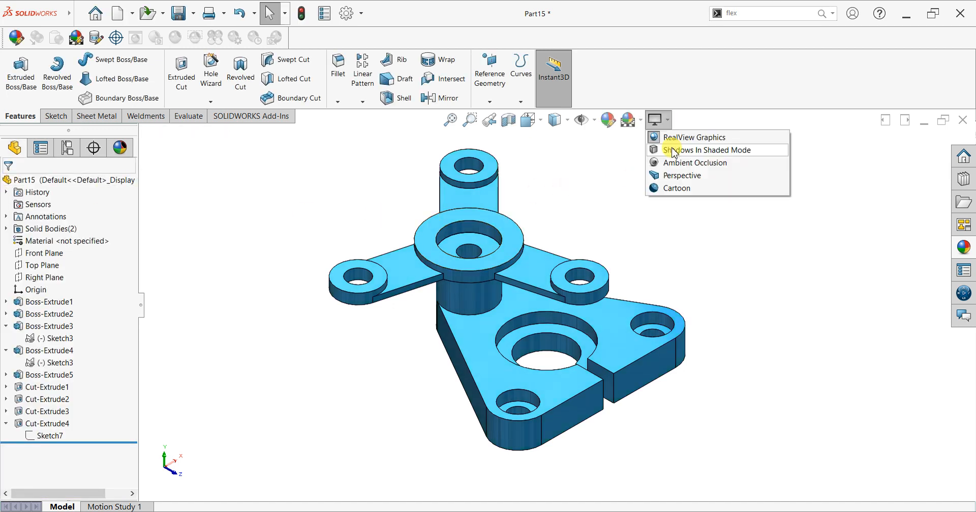
click(672, 149)
scroll(724, 277, down, 2)
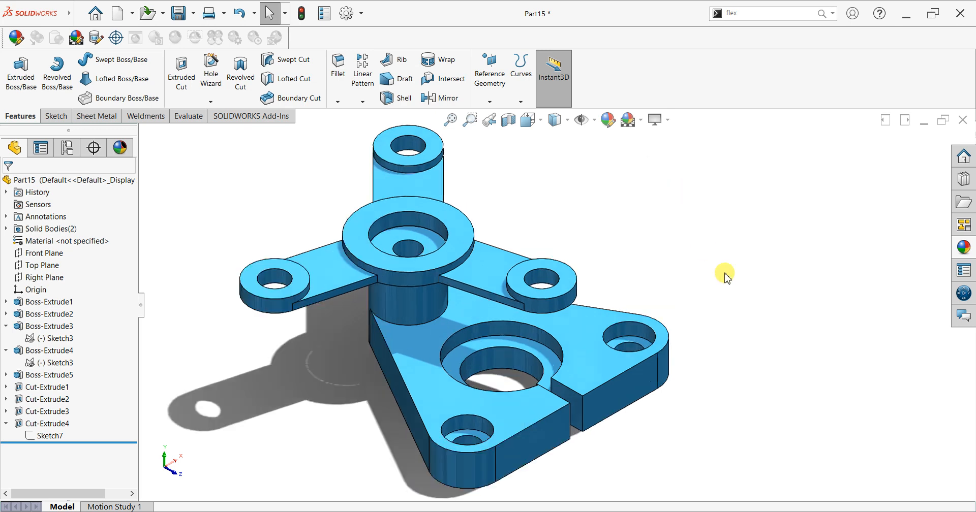